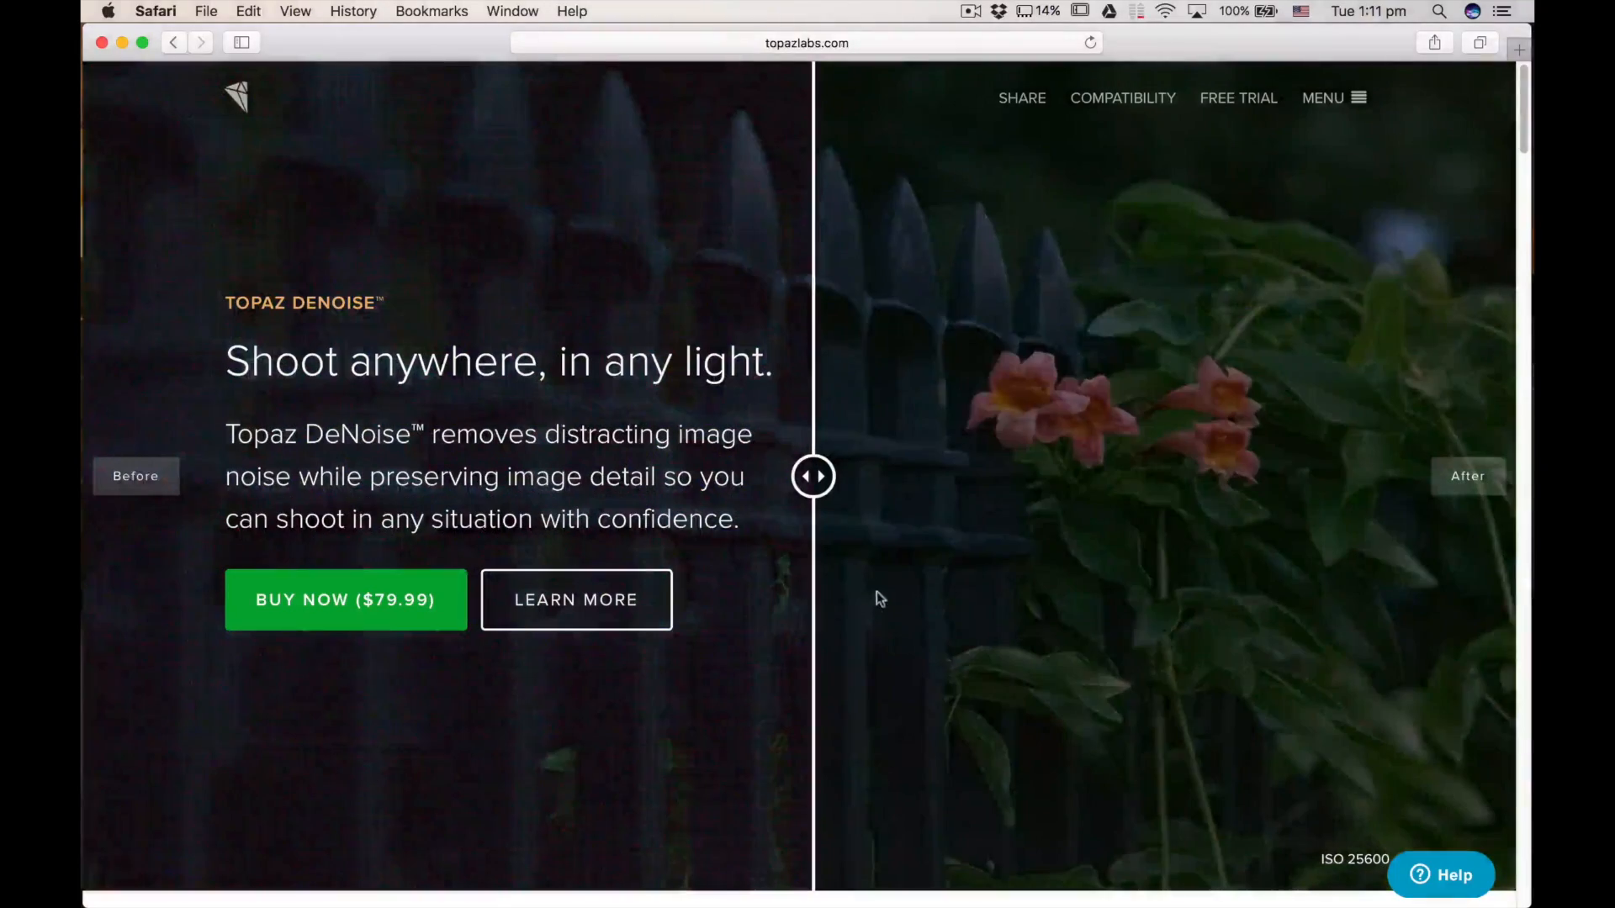
# - Read through the Topaz DeNoise product page, including its before-and-after comparison of the wine bottles
pyautogui.scroll(-10, 878, 599)
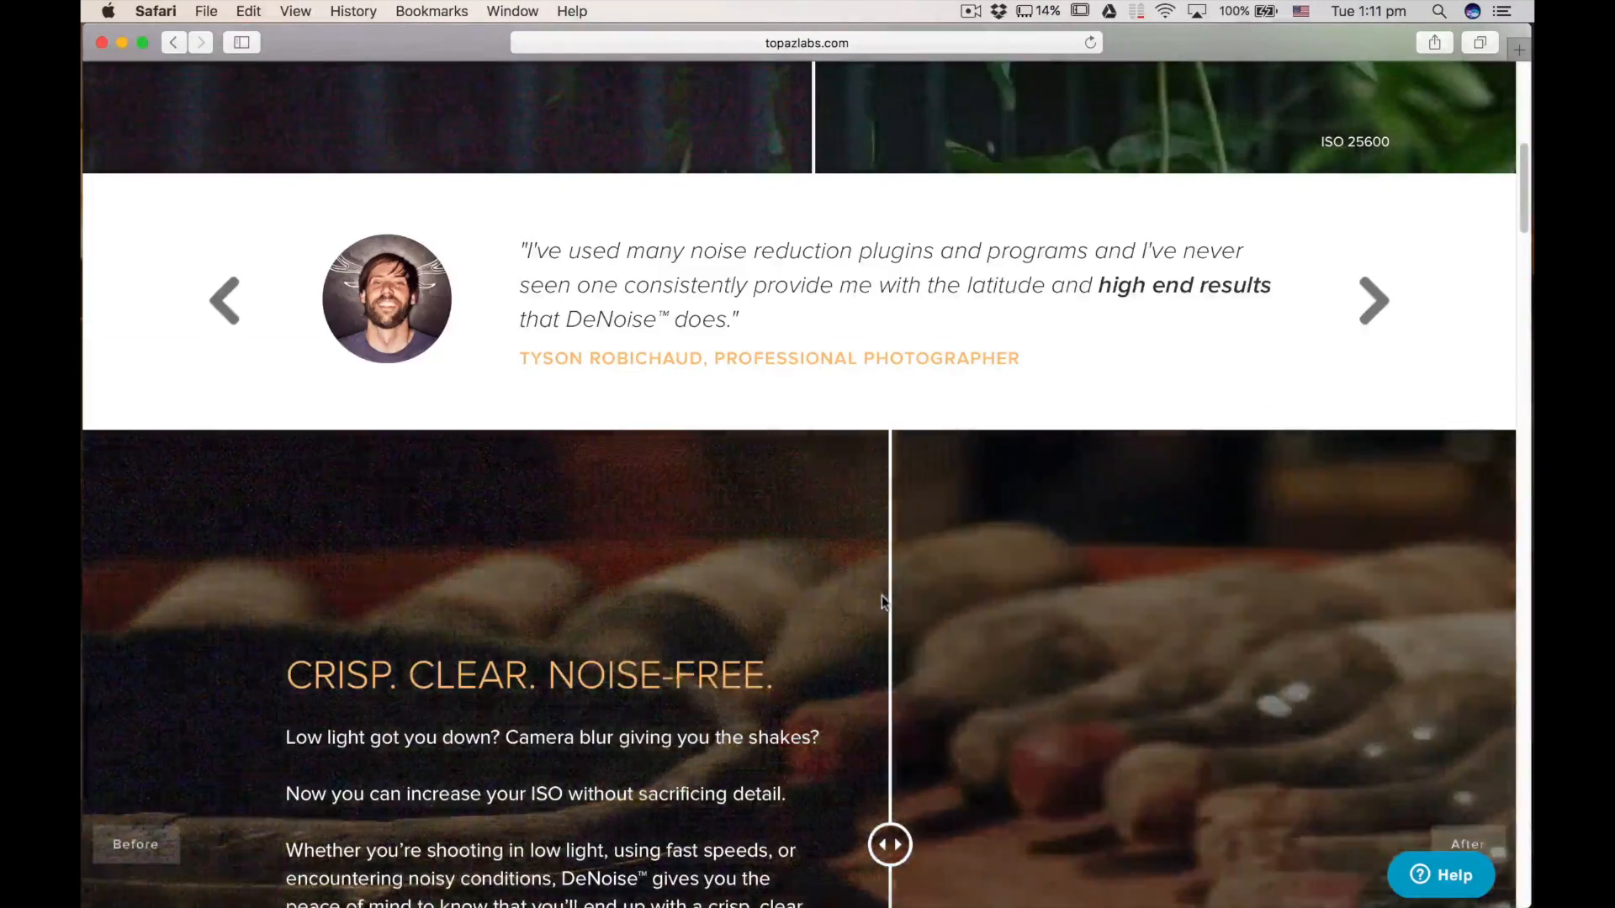
pyautogui.scroll(-5, 882, 599)
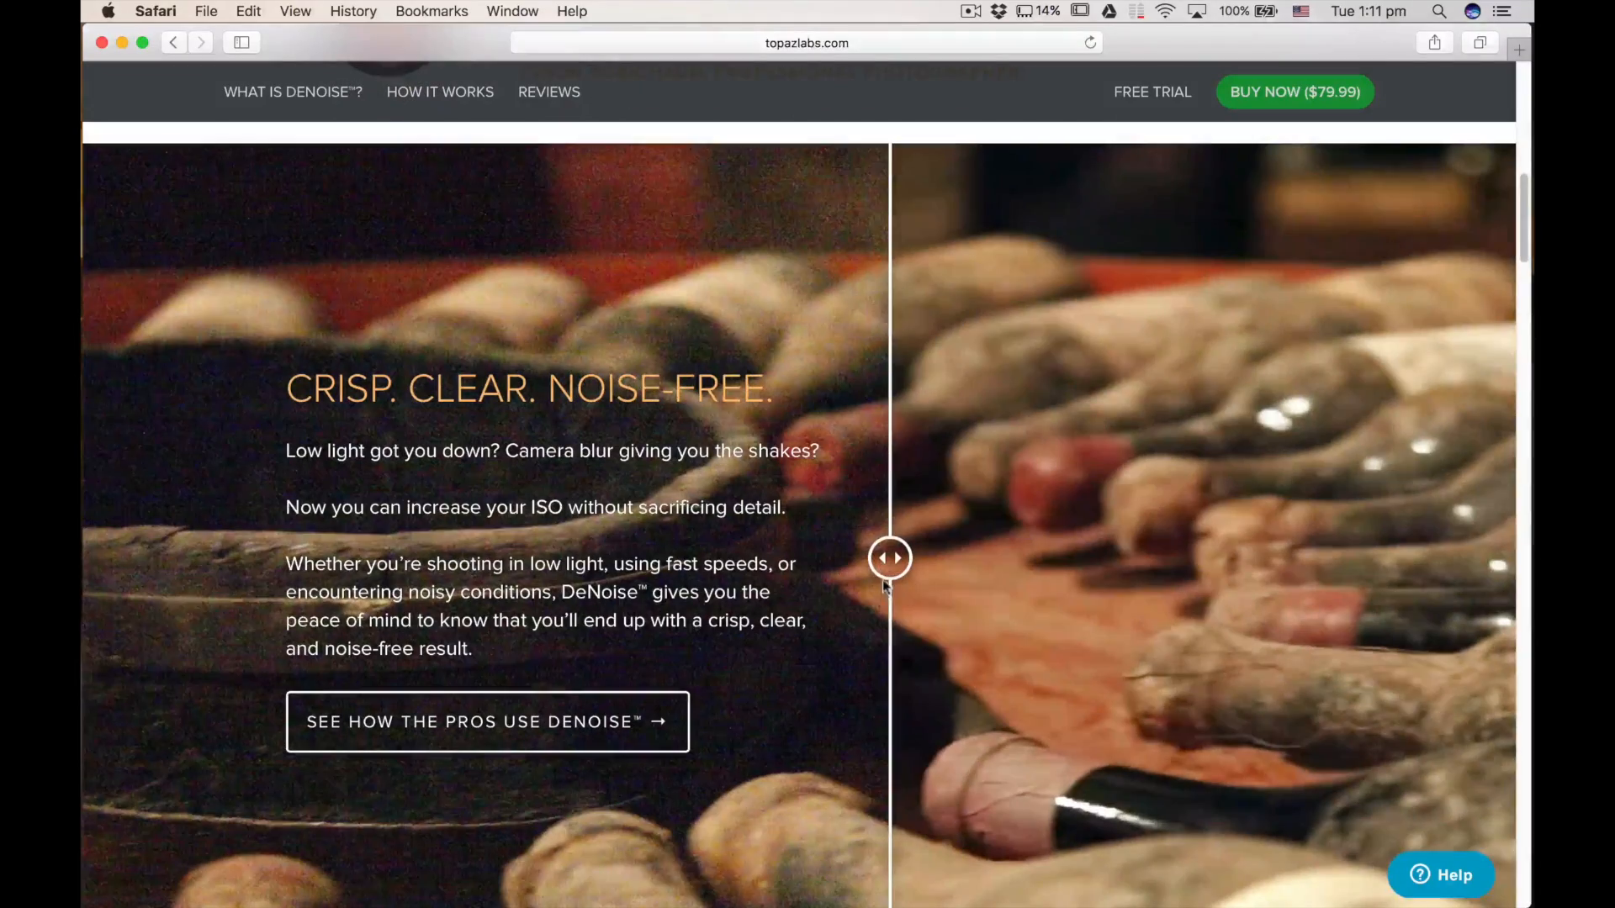
pyautogui.scroll(-1, 884, 585)
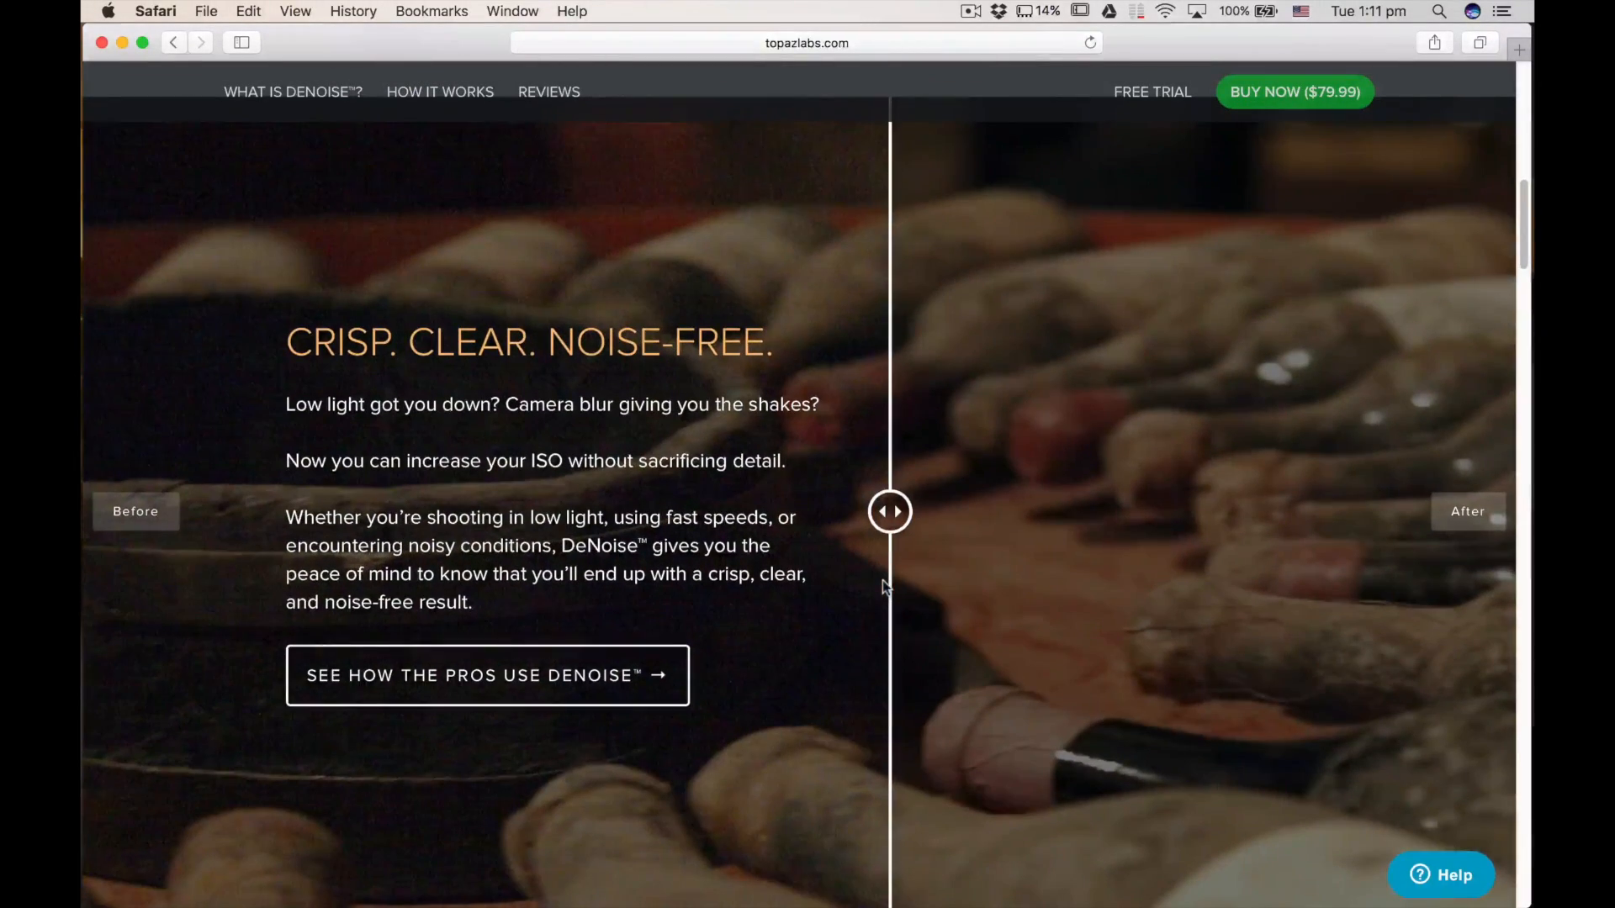
pyautogui.moveTo(904, 545); pyautogui.dragTo(862, 598)
pyautogui.scroll(-10, 905, 594)
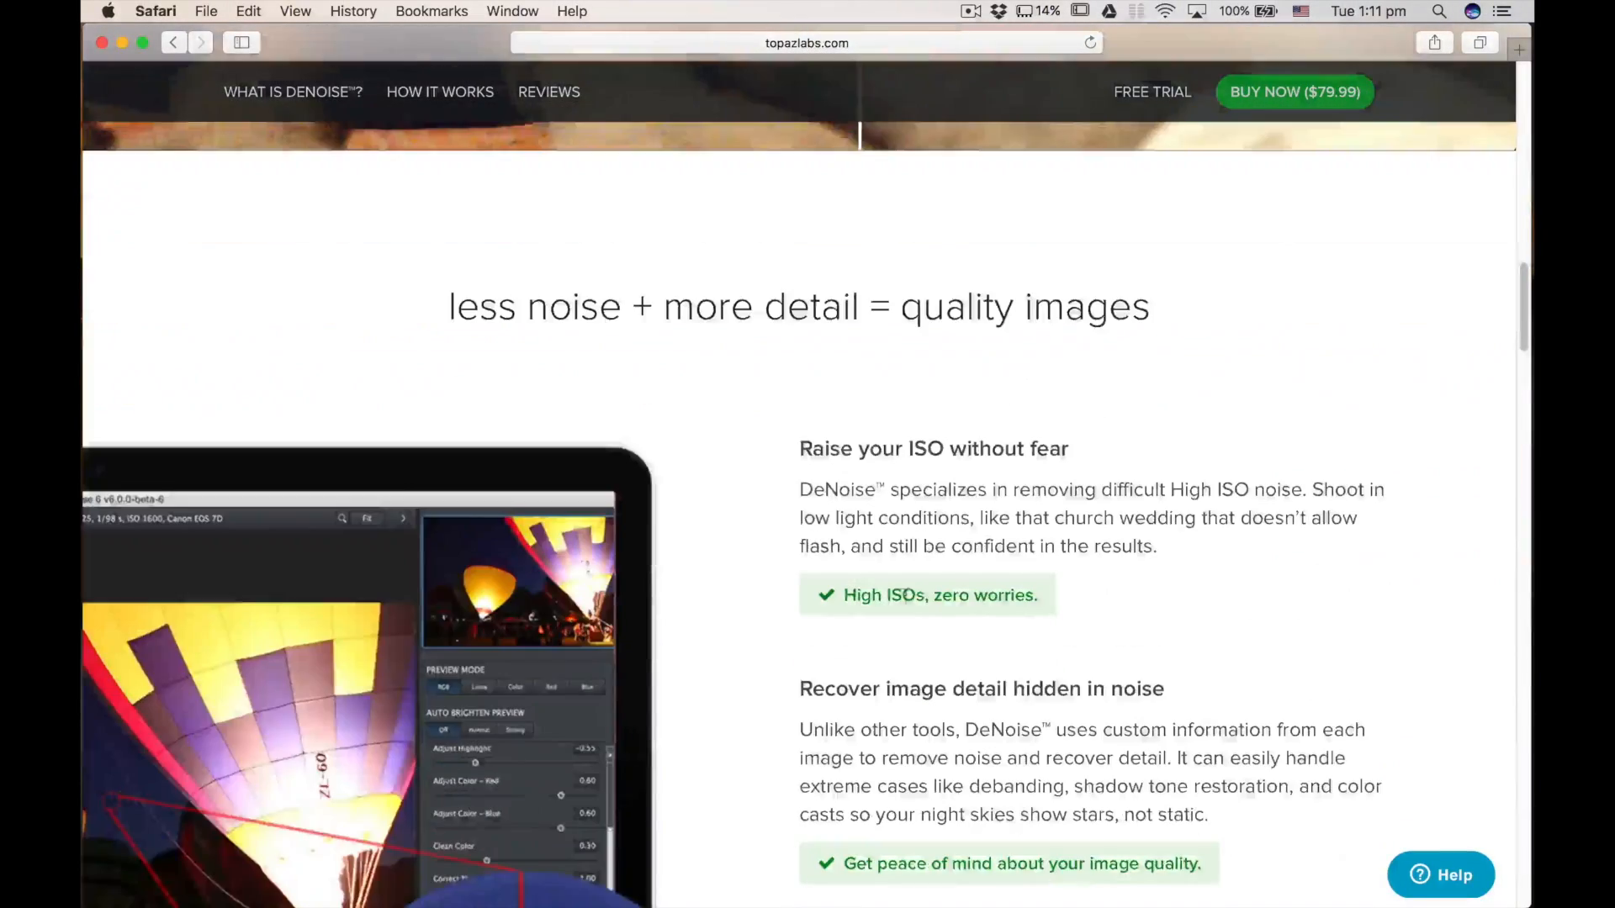
pyautogui.scroll(-3, 905, 612)
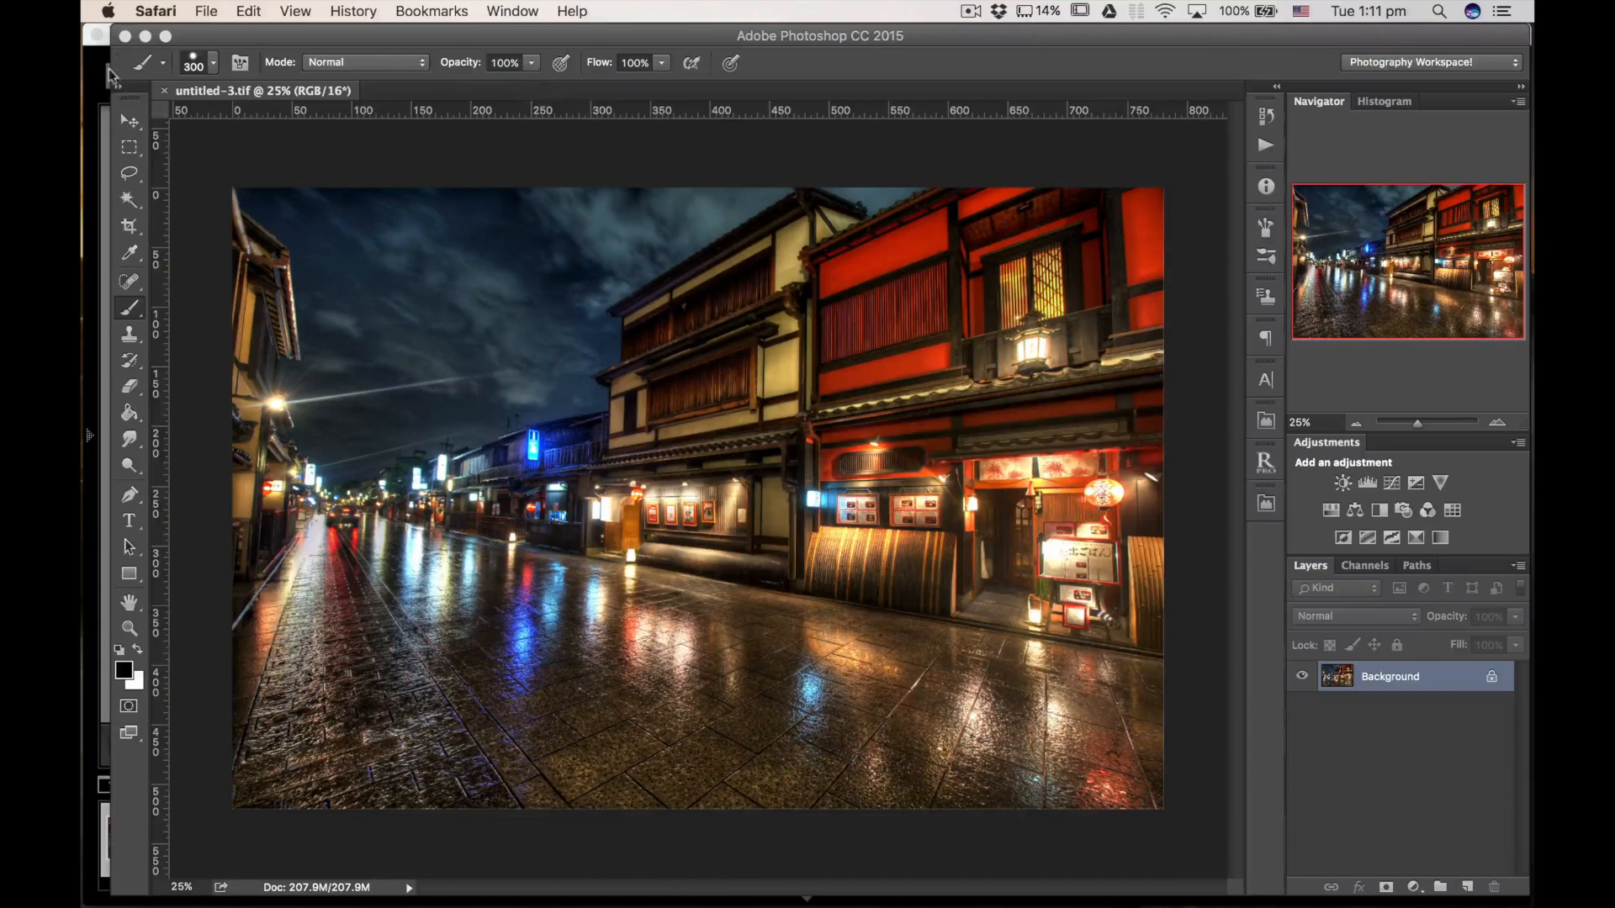
# - Switch to Lightroom and examine the neon street photo for noise around the BOOK-OFF sign and the concrete building wall
pyautogui.click(99, 59)
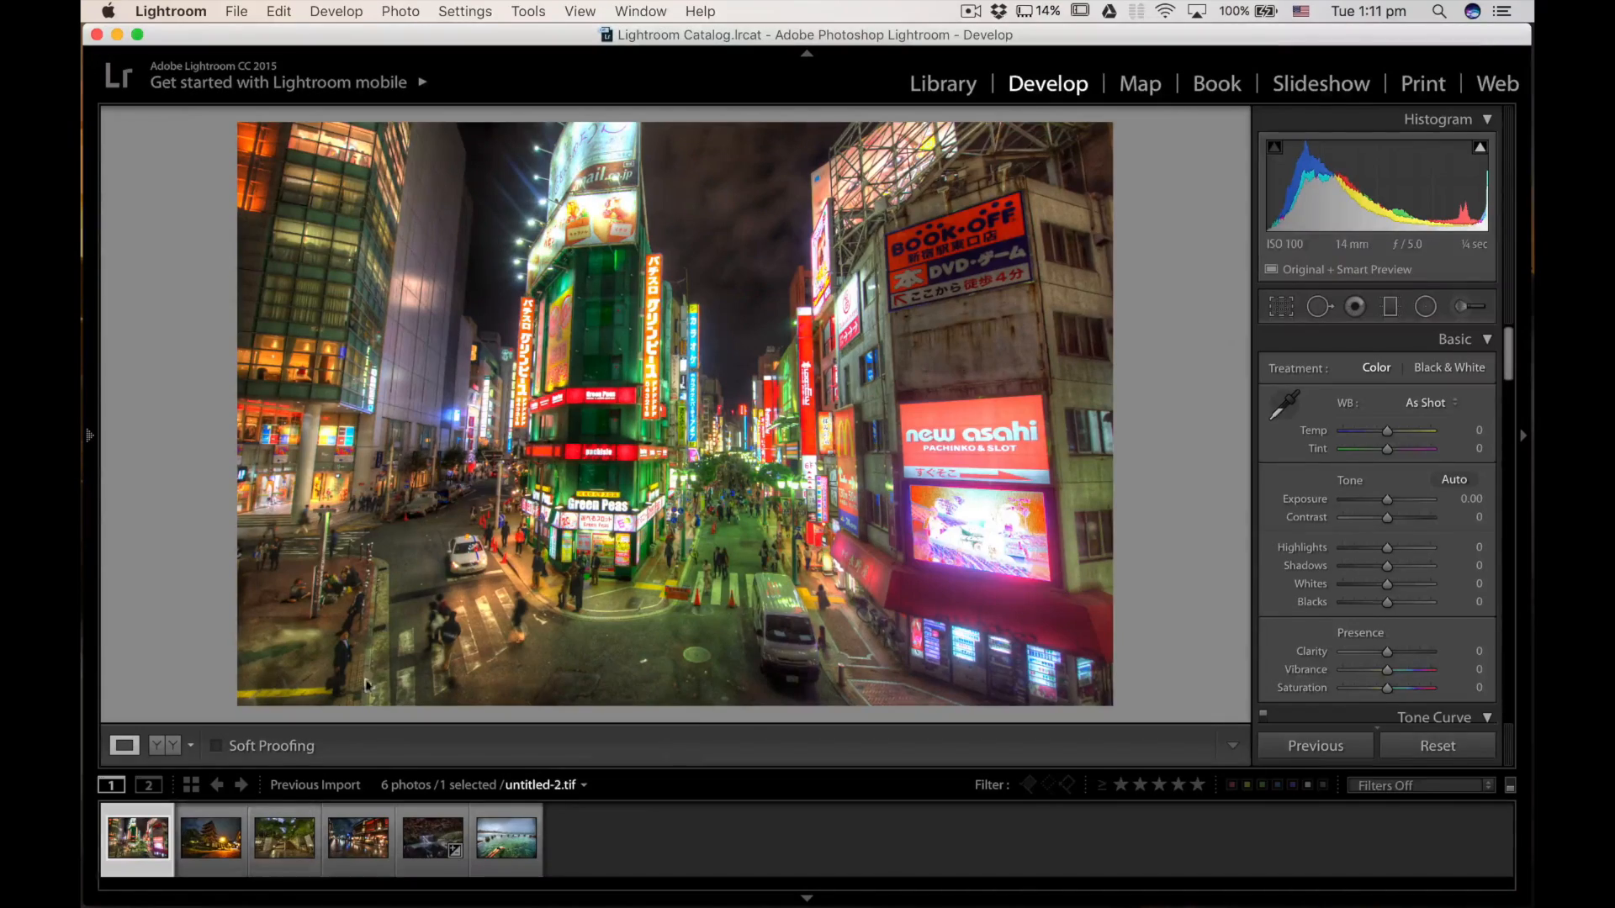
pyautogui.moveTo(725, 227); pyautogui.dragTo(668, 492)
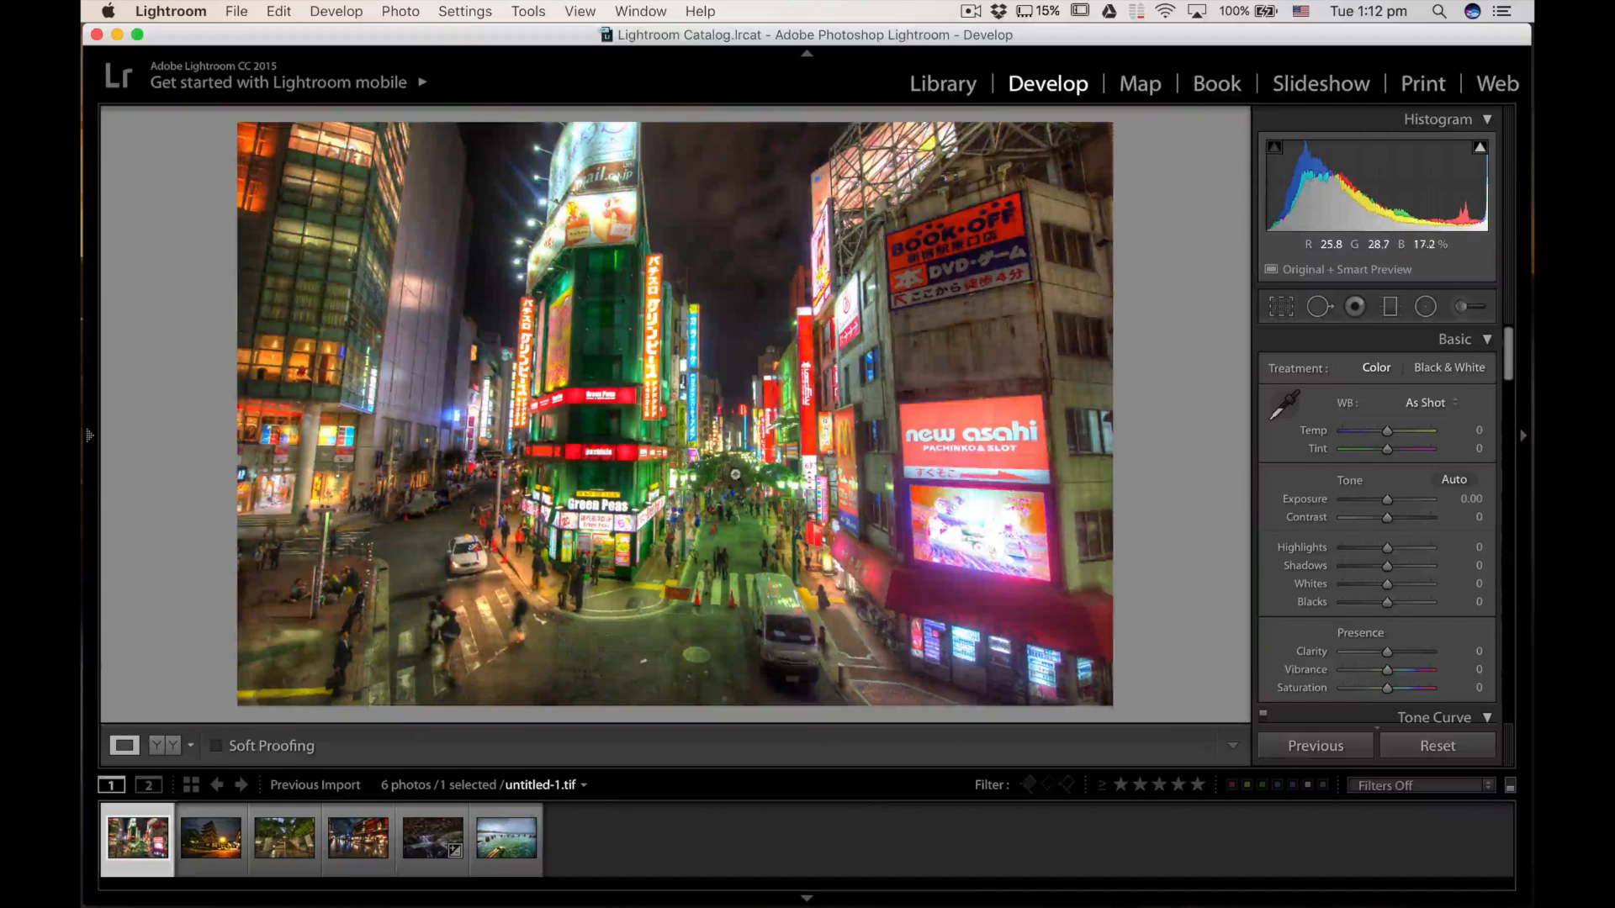
pyautogui.click(978, 247)
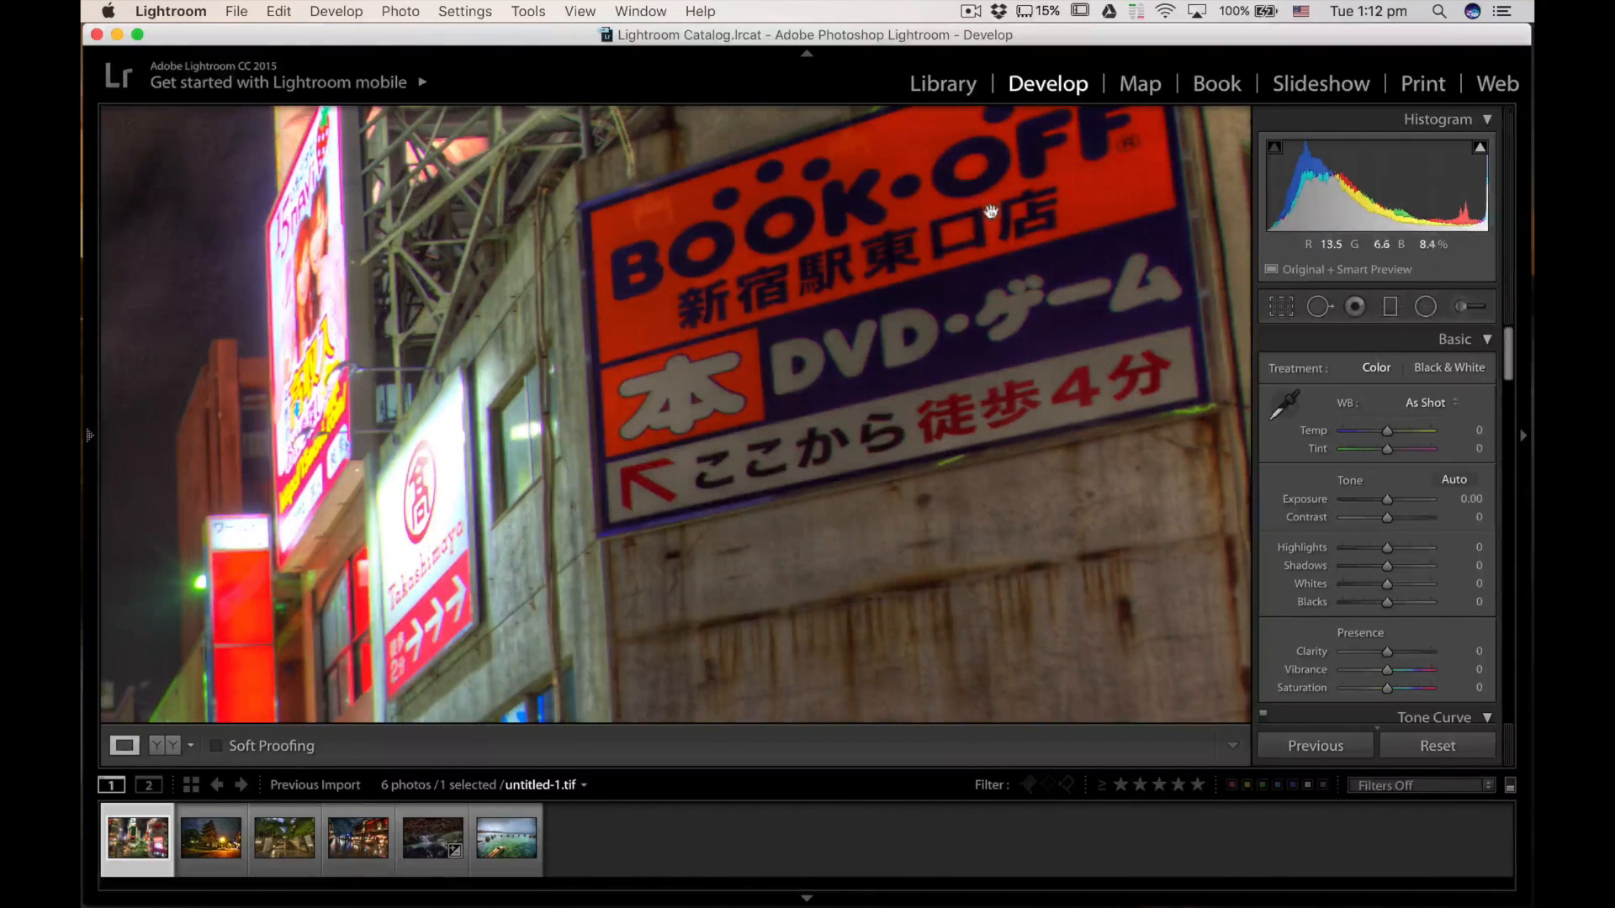
pyautogui.moveTo(287, 471); pyautogui.dragTo(357, 290)
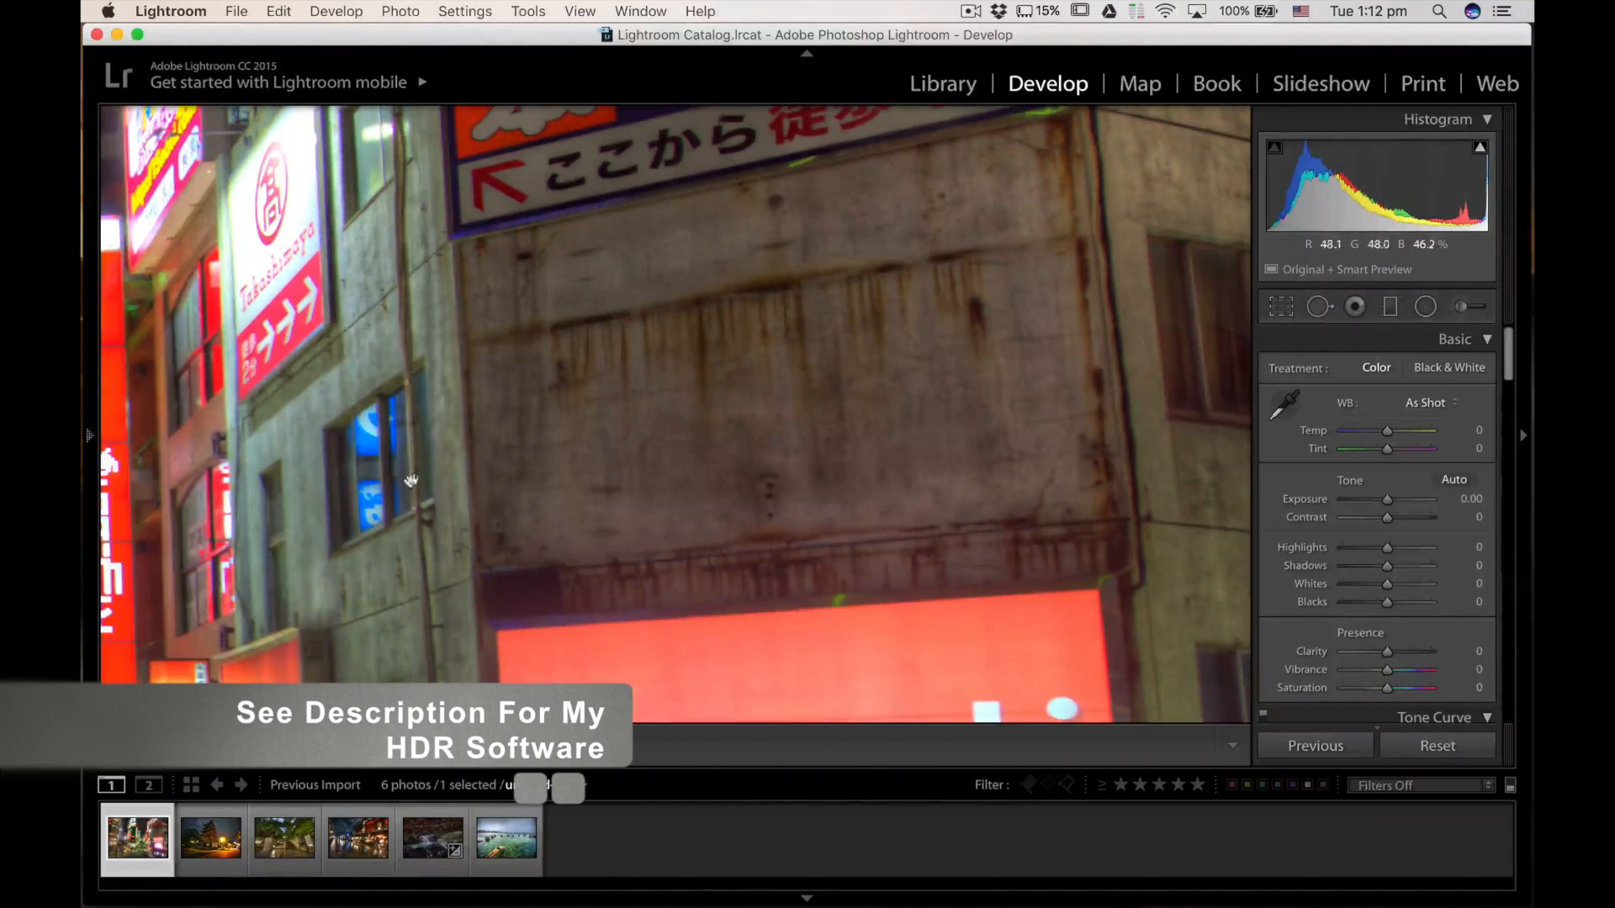
pyautogui.click(859, 291)
pyautogui.moveTo(859, 290); pyautogui.dragTo(846, 474)
pyautogui.moveTo(464, 445); pyautogui.dragTo(598, 558)
pyautogui.click(749, 357)
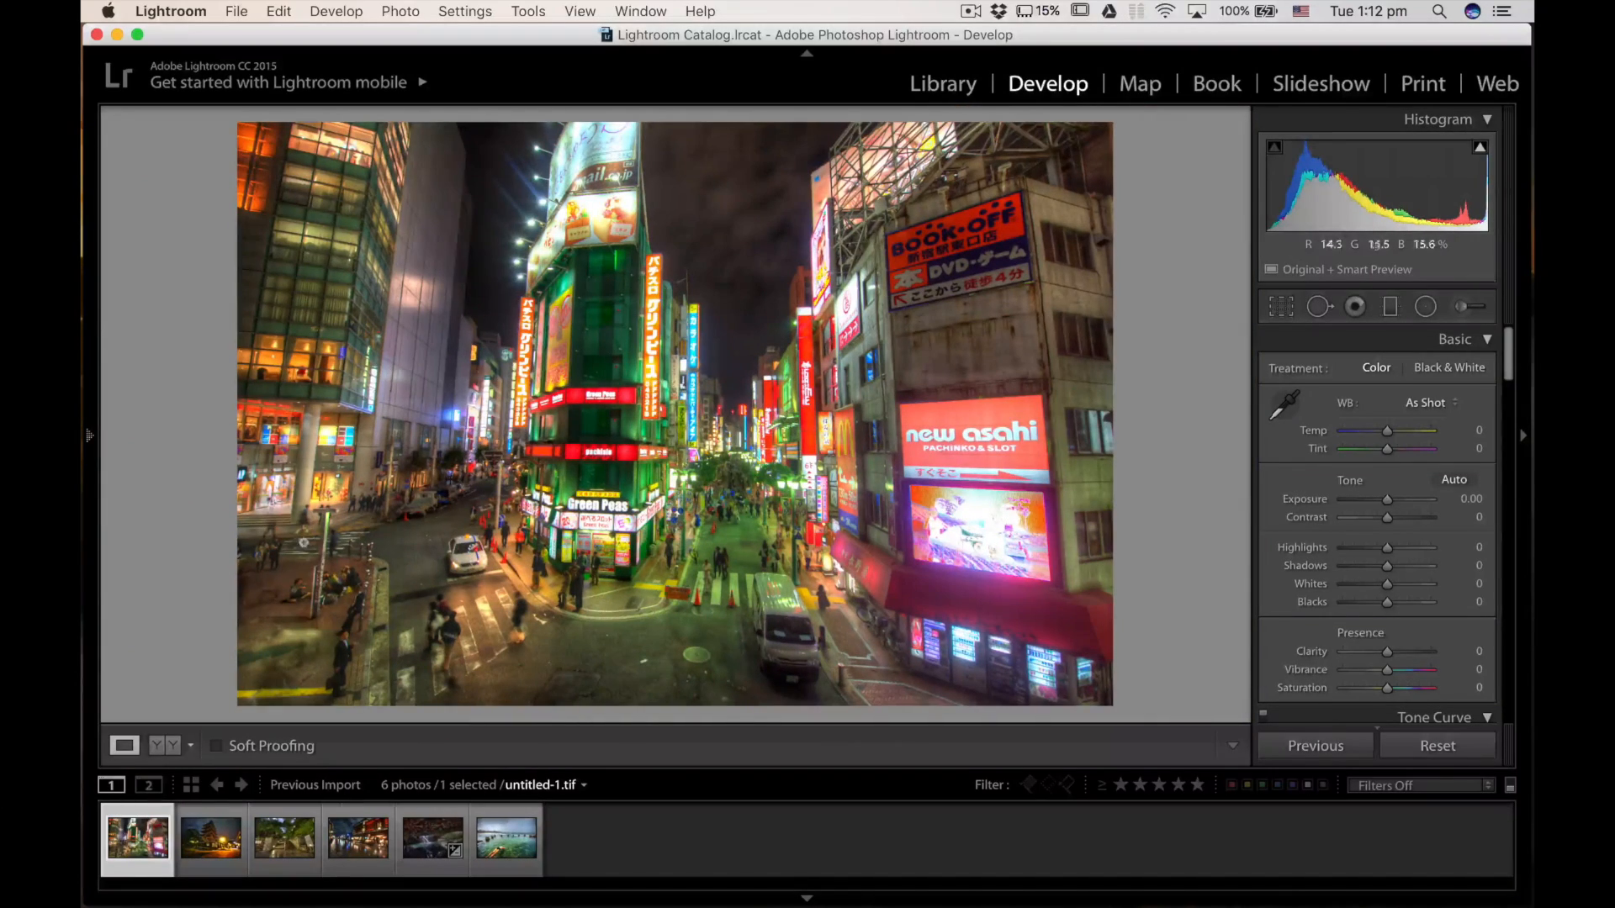
# - Open untitled-3.tif from the filmstrip and examine the wet street surface up close
pyautogui.click(352, 845)
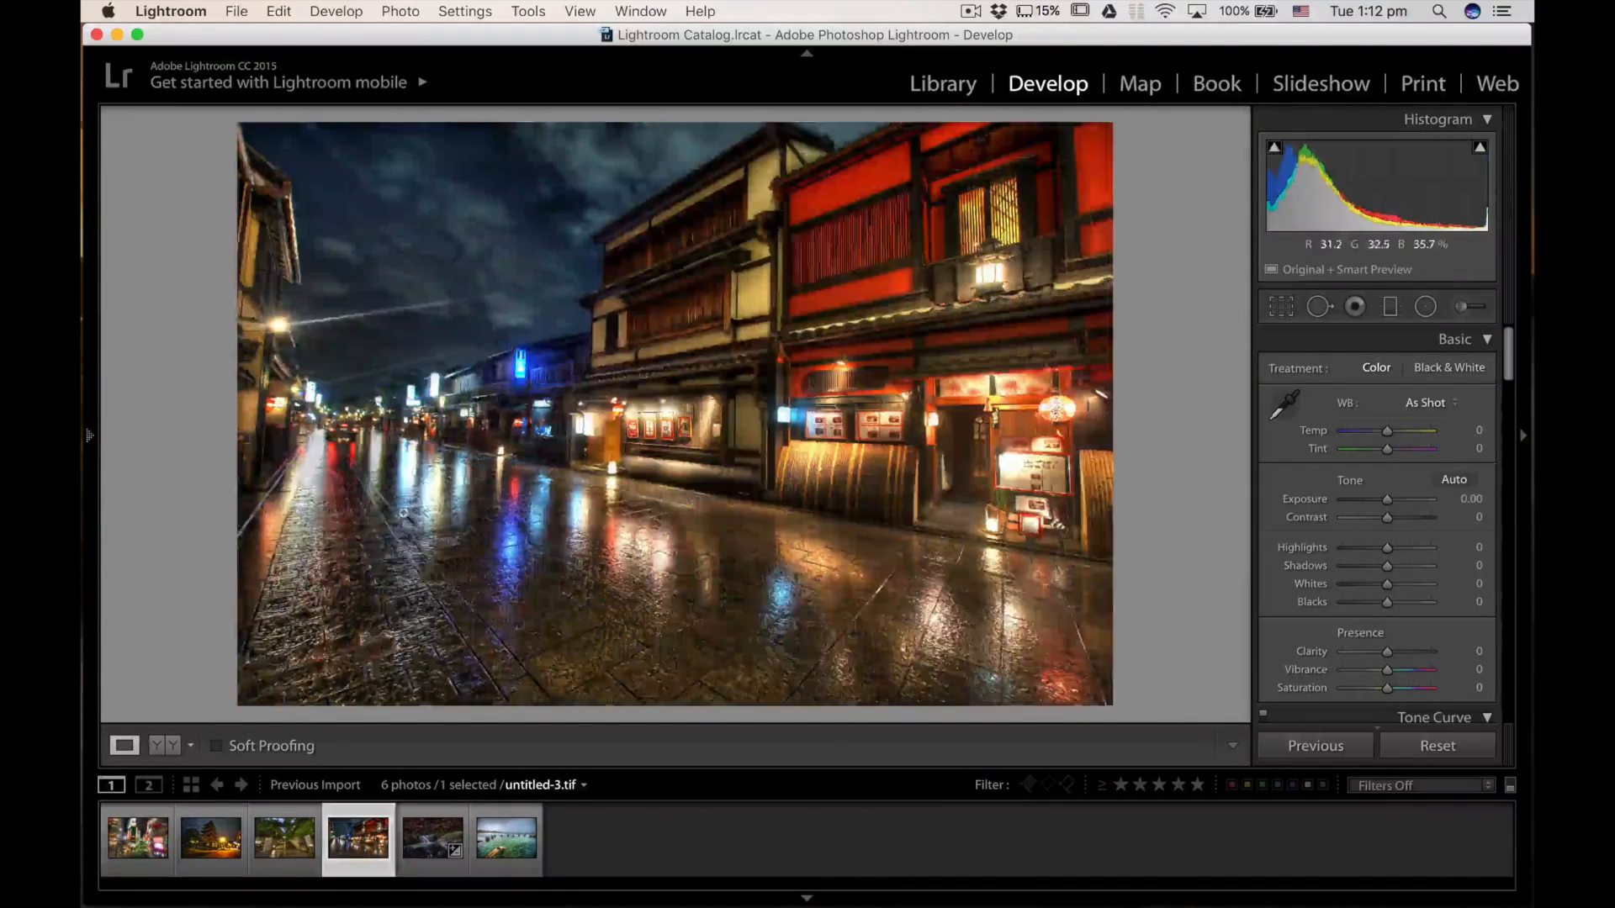
pyautogui.click(404, 516)
pyautogui.moveTo(401, 468); pyautogui.dragTo(522, 340)
pyautogui.click(892, 514)
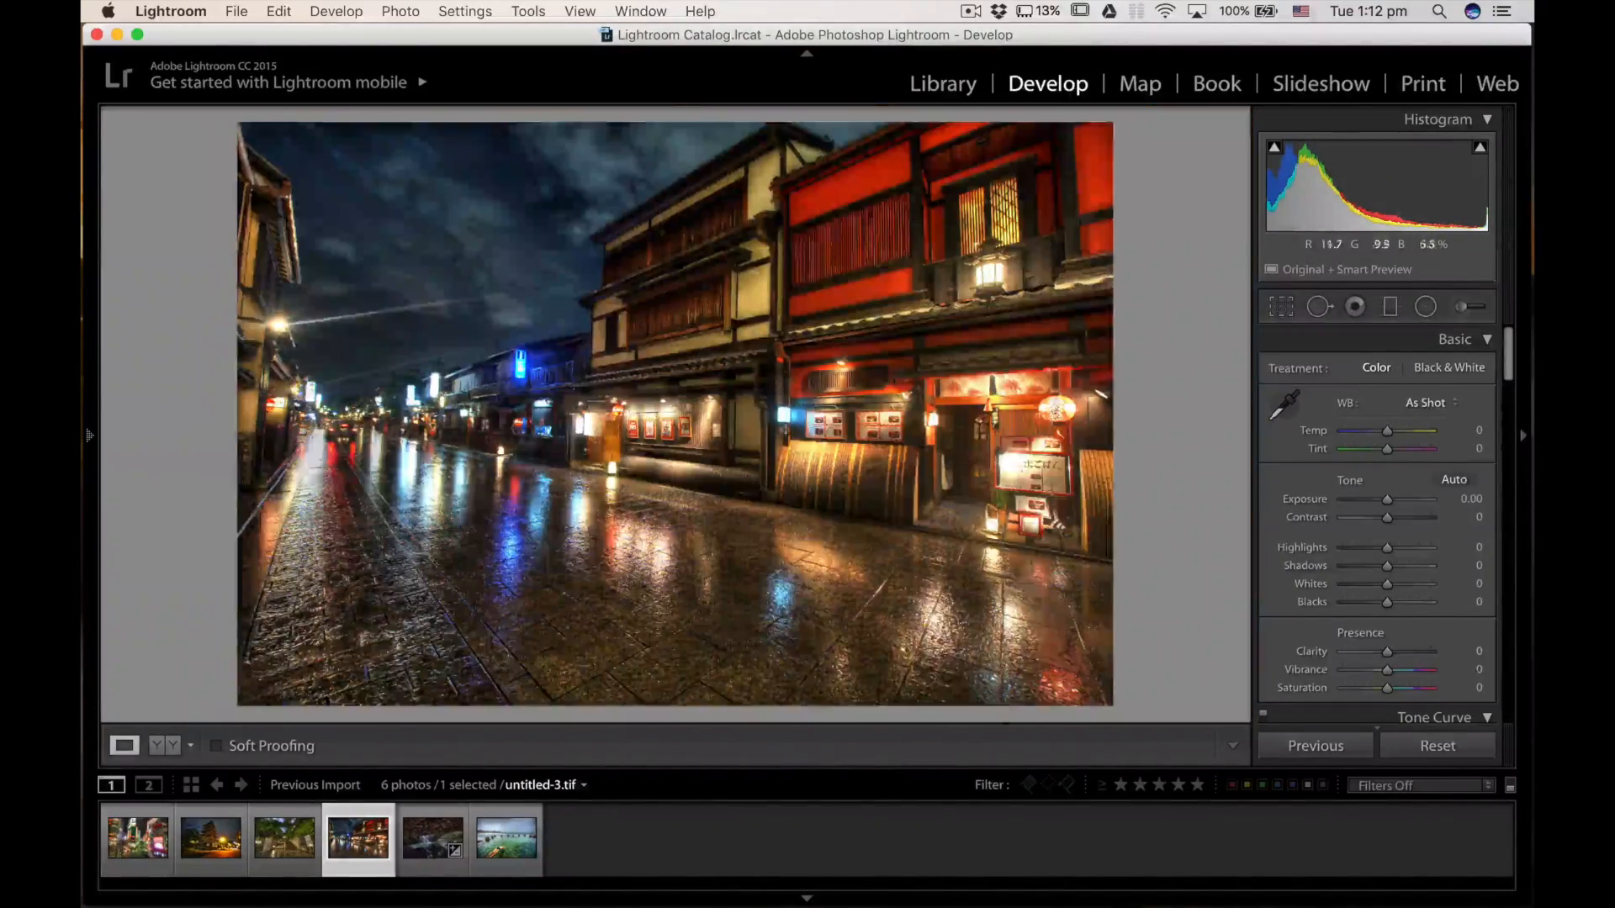
# - Examine the noise in the cream wall panel and red slatted facade of untitled-3.tif at high magnification
pyautogui.click(752, 290)
pyautogui.moveTo(768, 344); pyautogui.dragTo(732, 382)
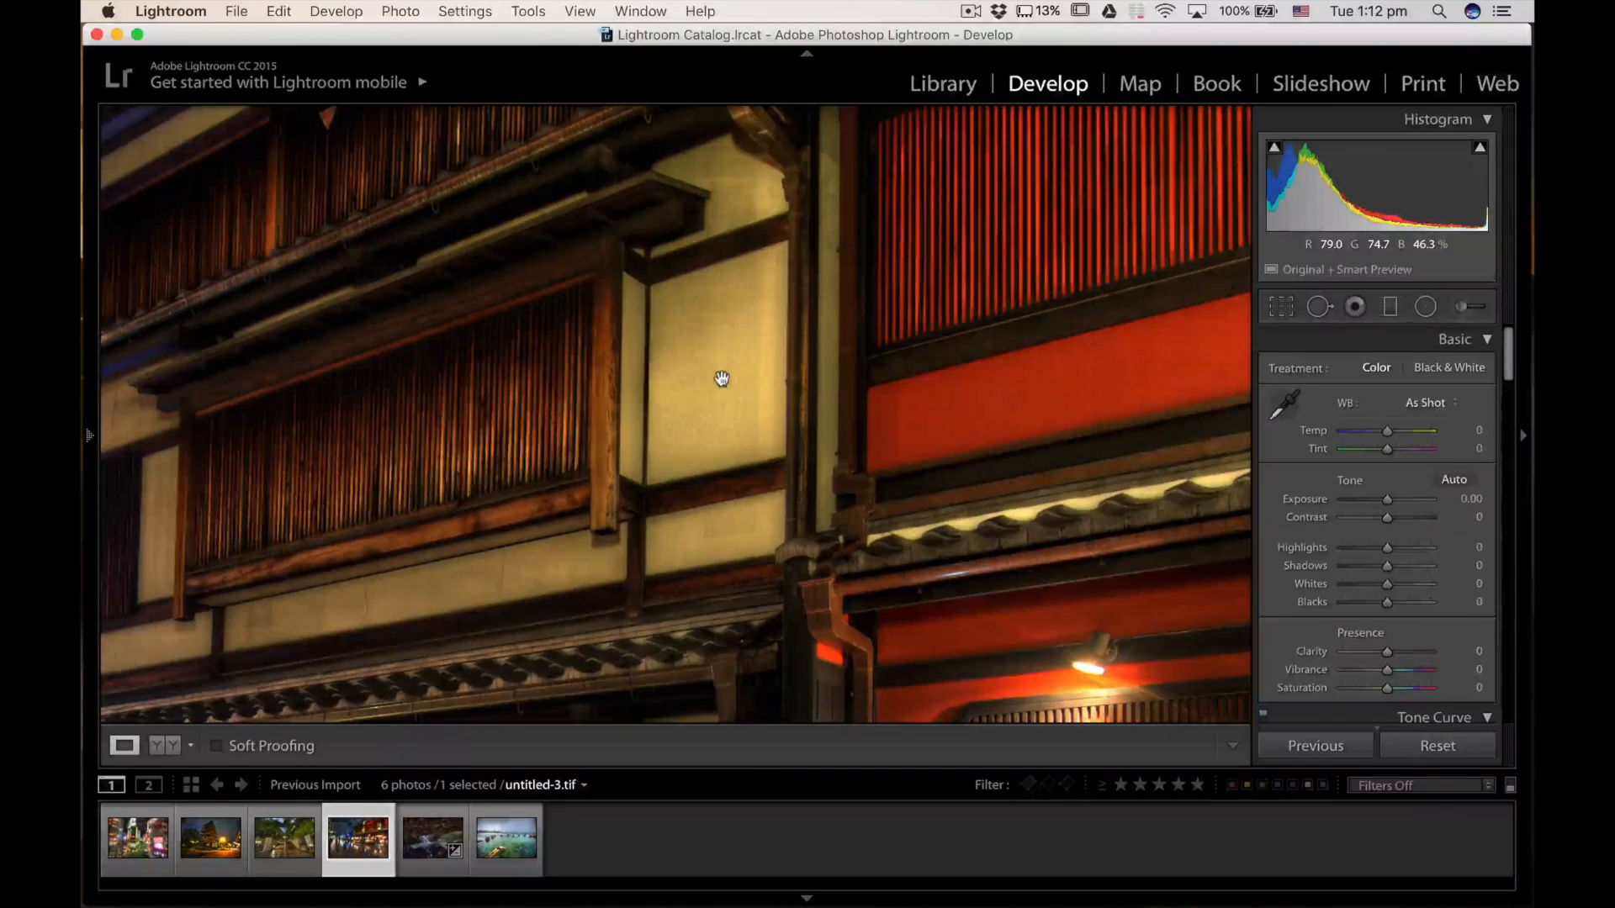
pyautogui.press('super+equal')
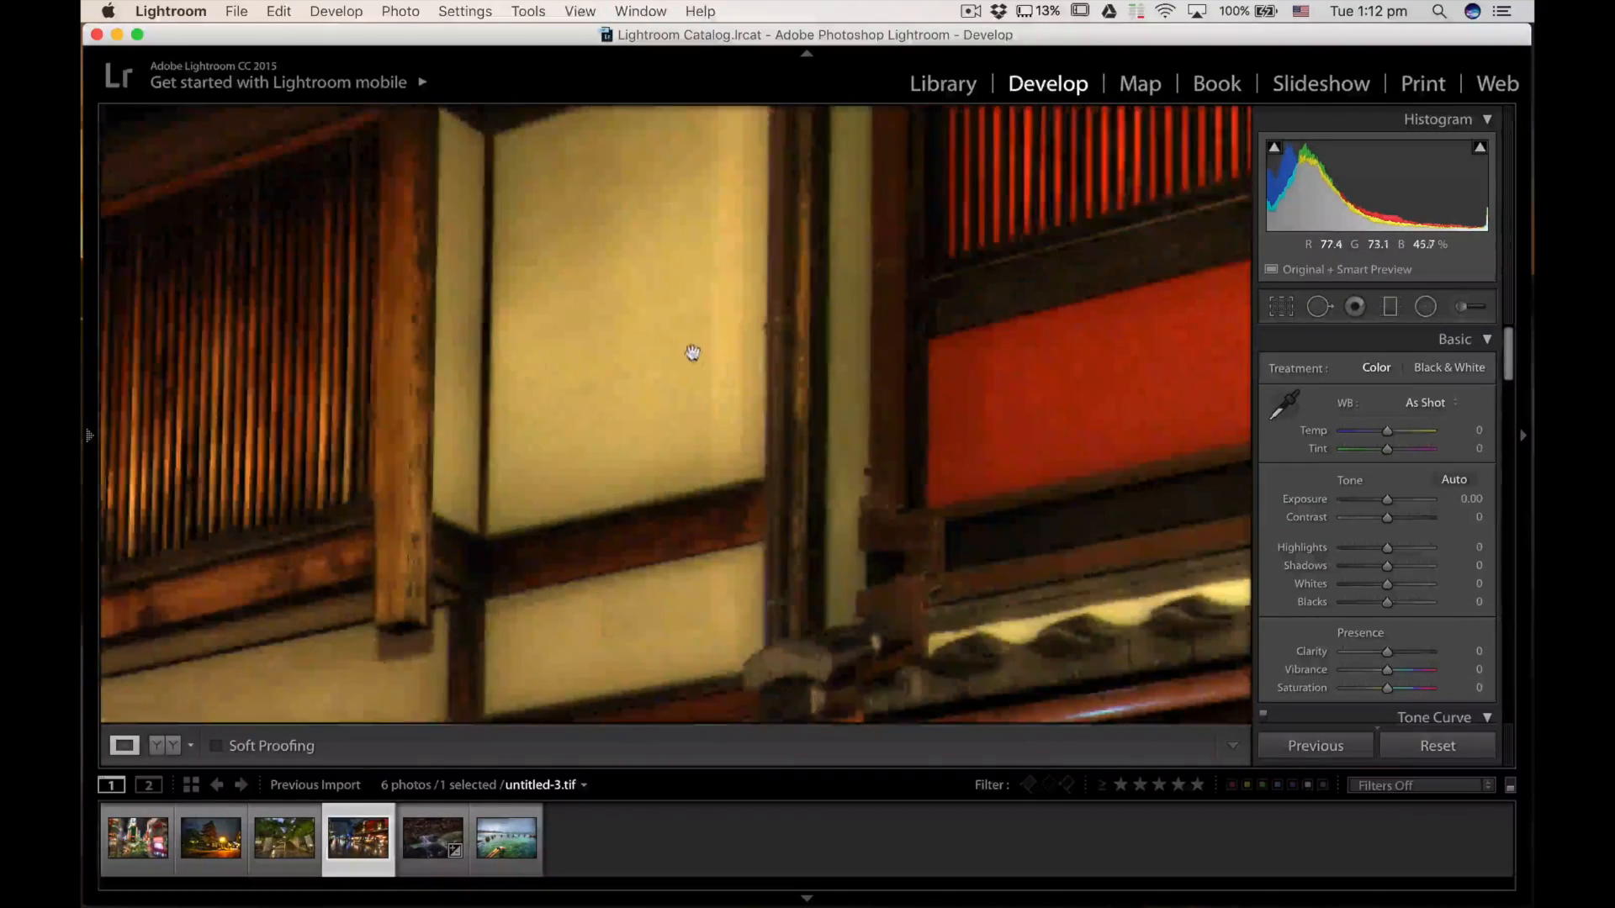
pyautogui.moveTo(691, 353); pyautogui.dragTo(797, 459)
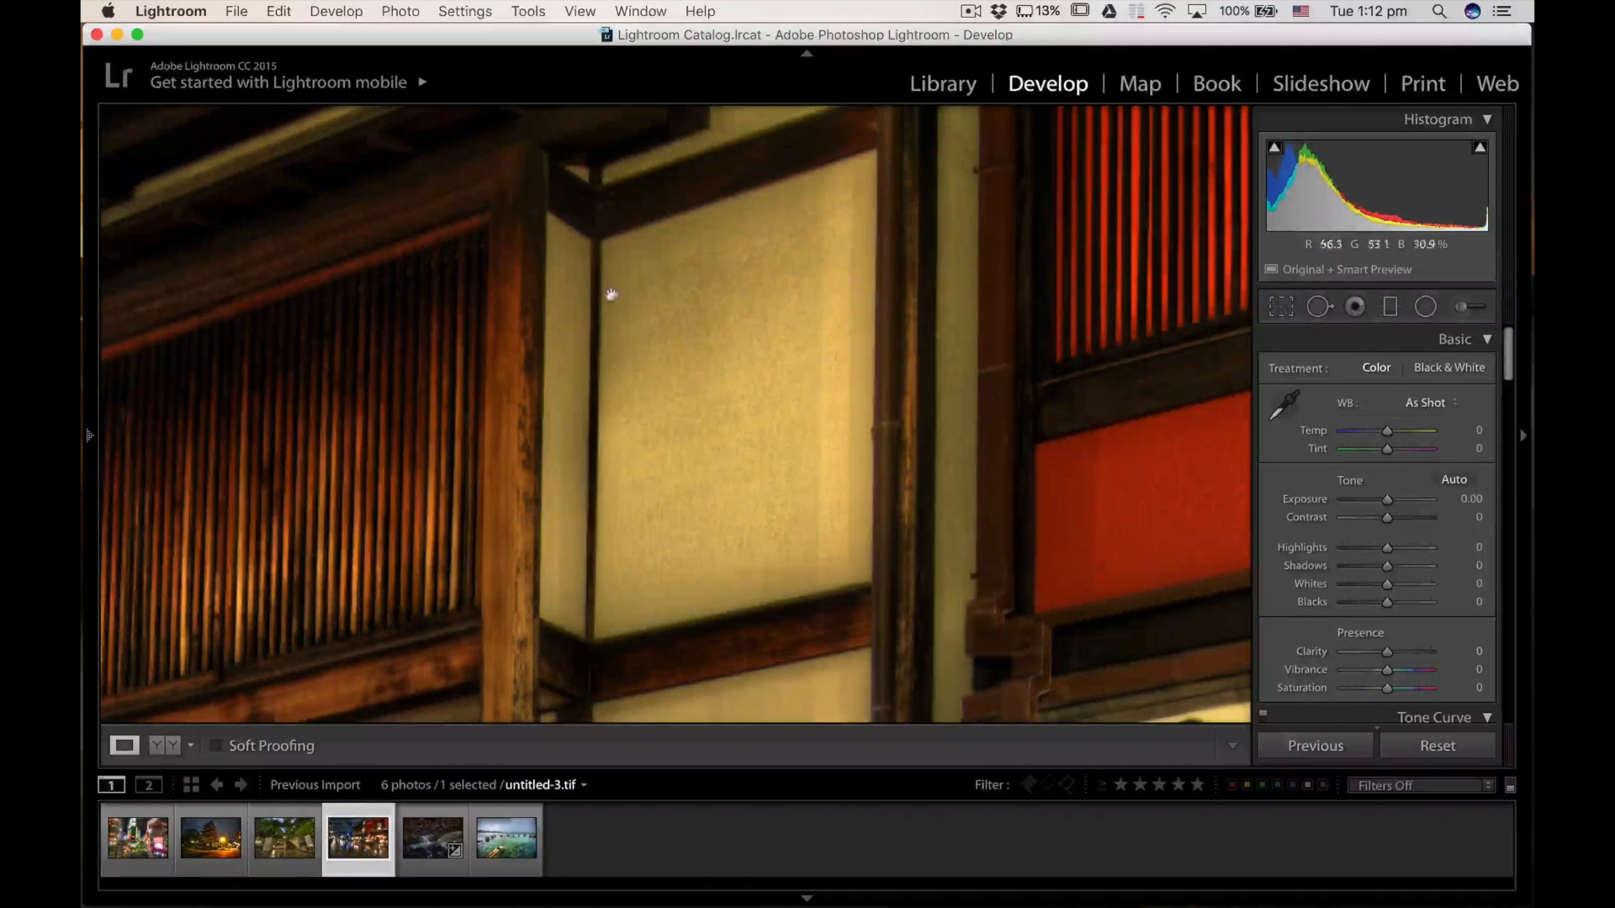
pyautogui.moveTo(1045, 446); pyautogui.dragTo(685, 396)
pyautogui.moveTo(1093, 387); pyautogui.dragTo(728, 512)
pyautogui.moveTo(715, 252); pyautogui.dragTo(772, 447)
pyautogui.click(700, 12)
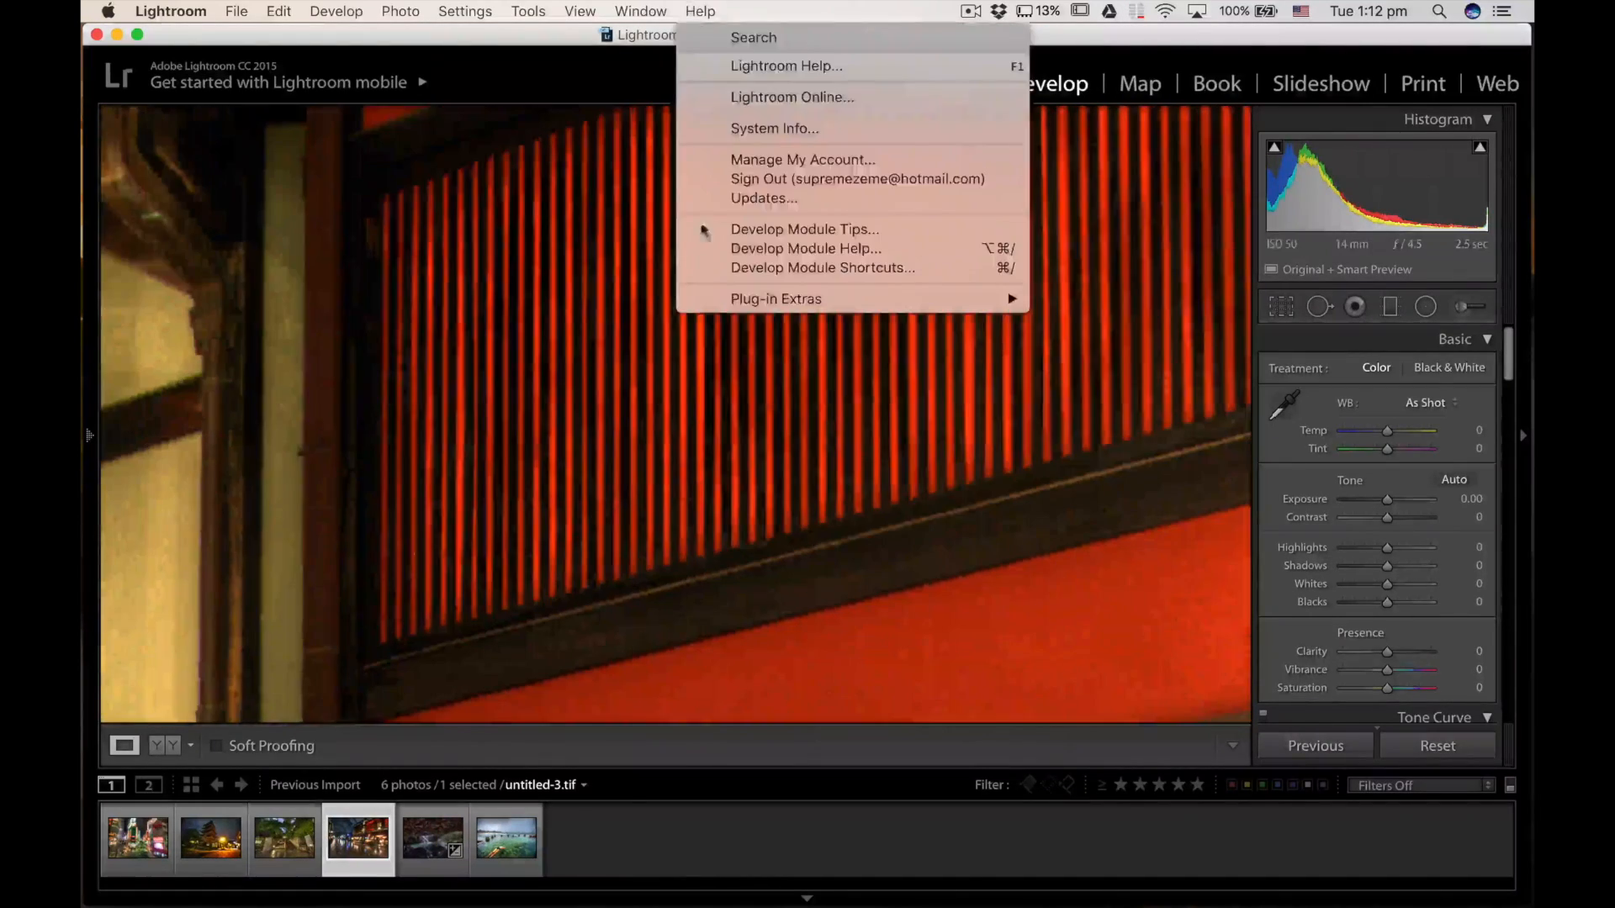
pyautogui.click(714, 366)
pyautogui.click(454, 255)
pyautogui.moveTo(440, 214); pyautogui.dragTo(603, 456)
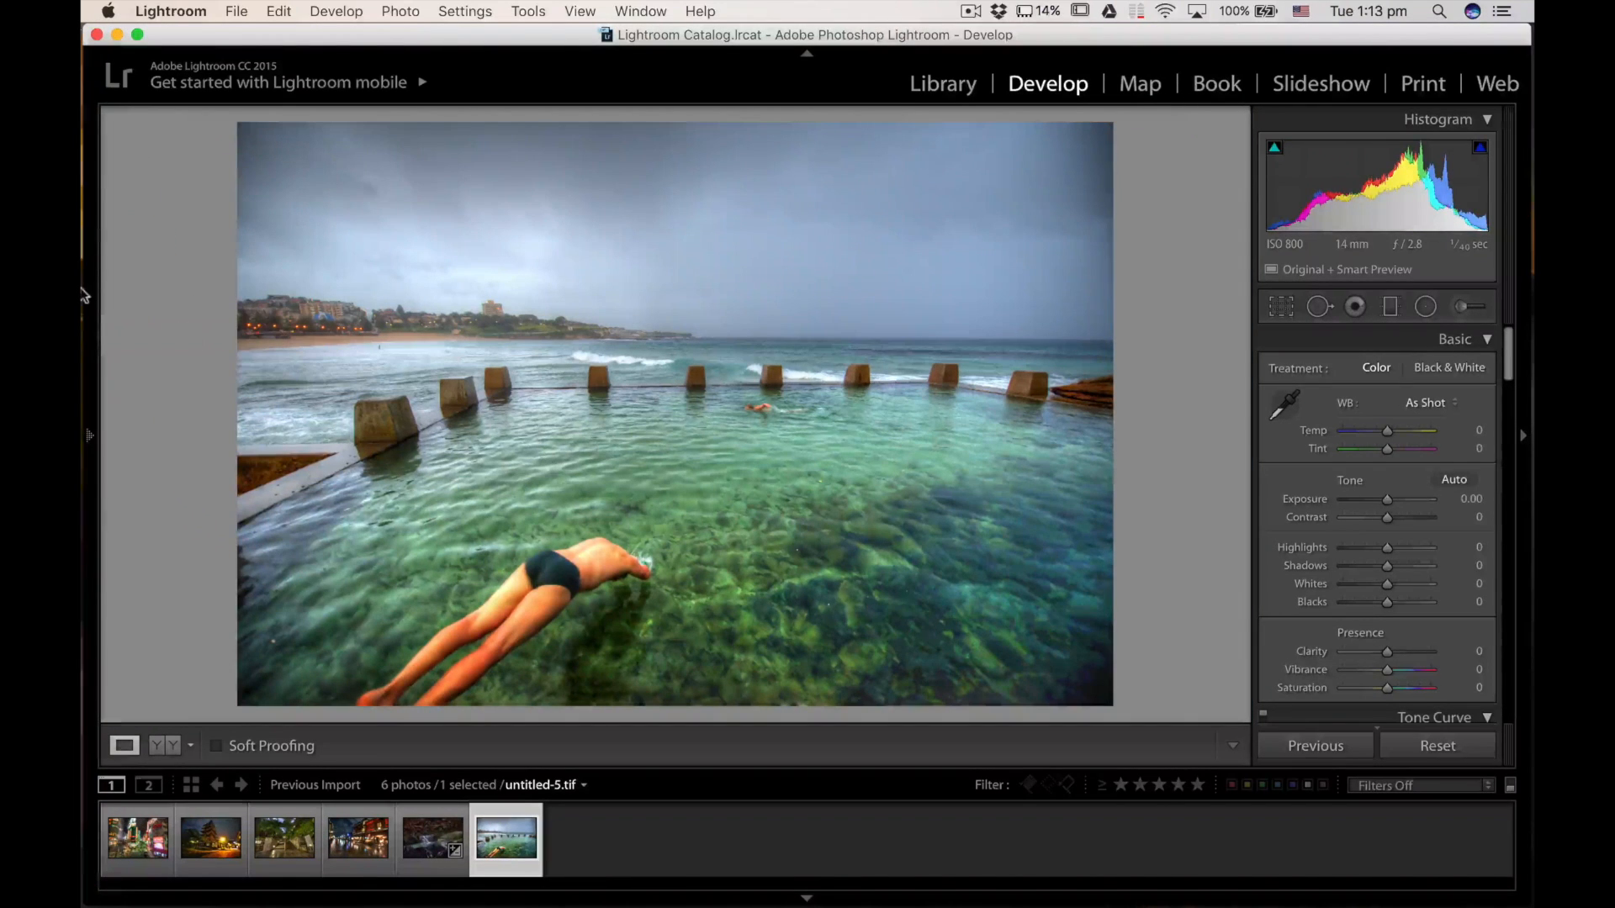
# - Launch the standalone Topaz DeNoise 6 application and quit it
pyautogui.moveTo(84, 294)
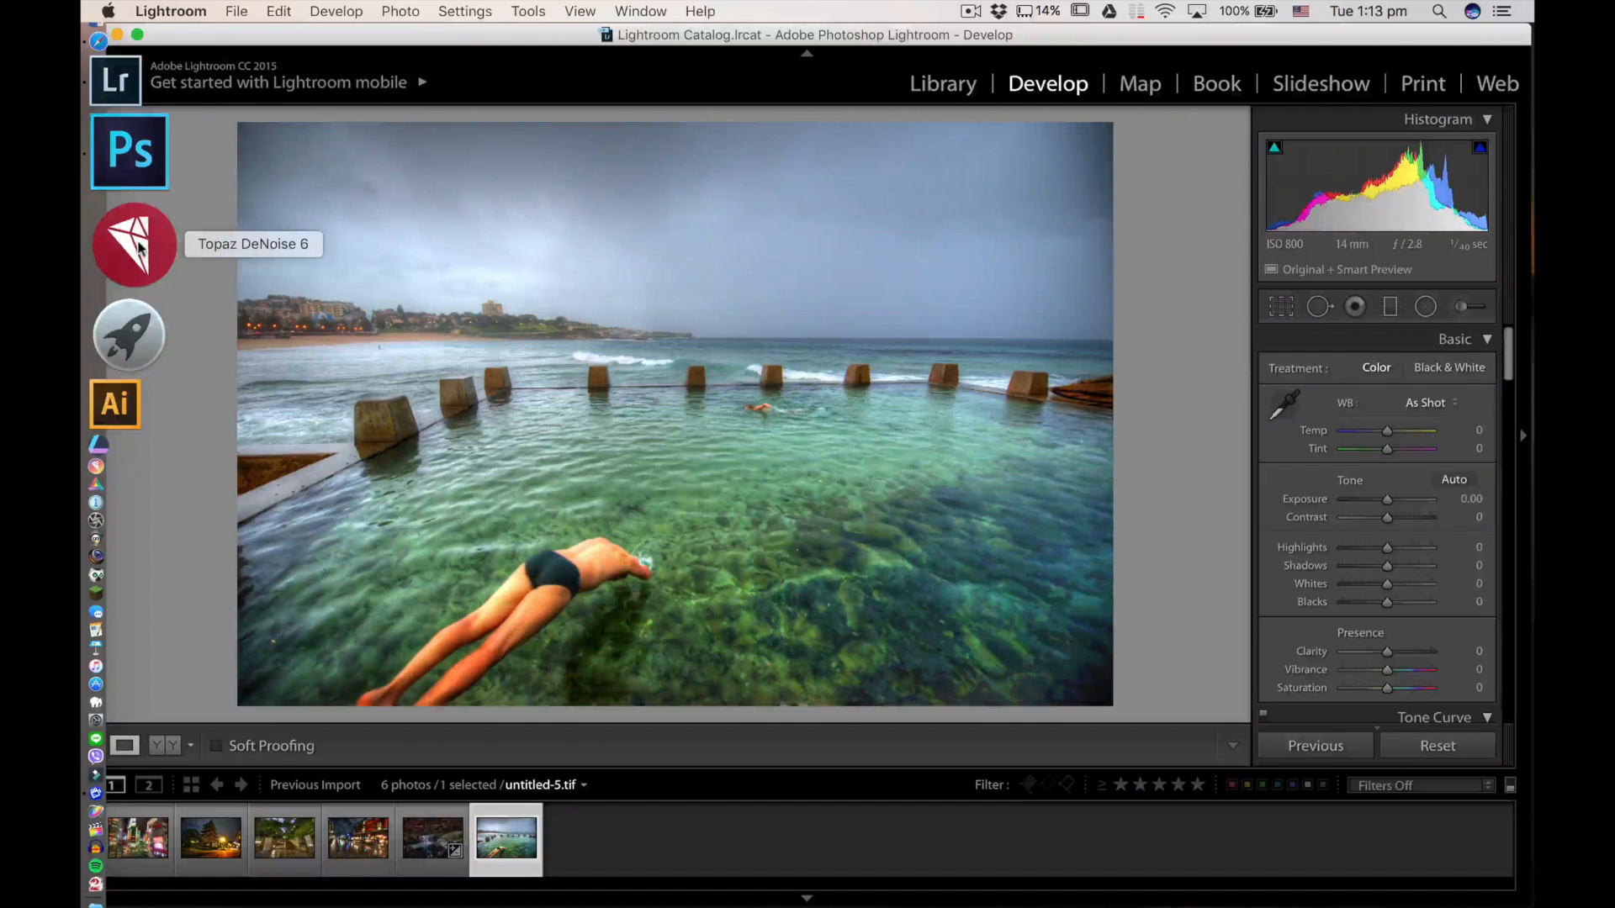
pyautogui.click(140, 249)
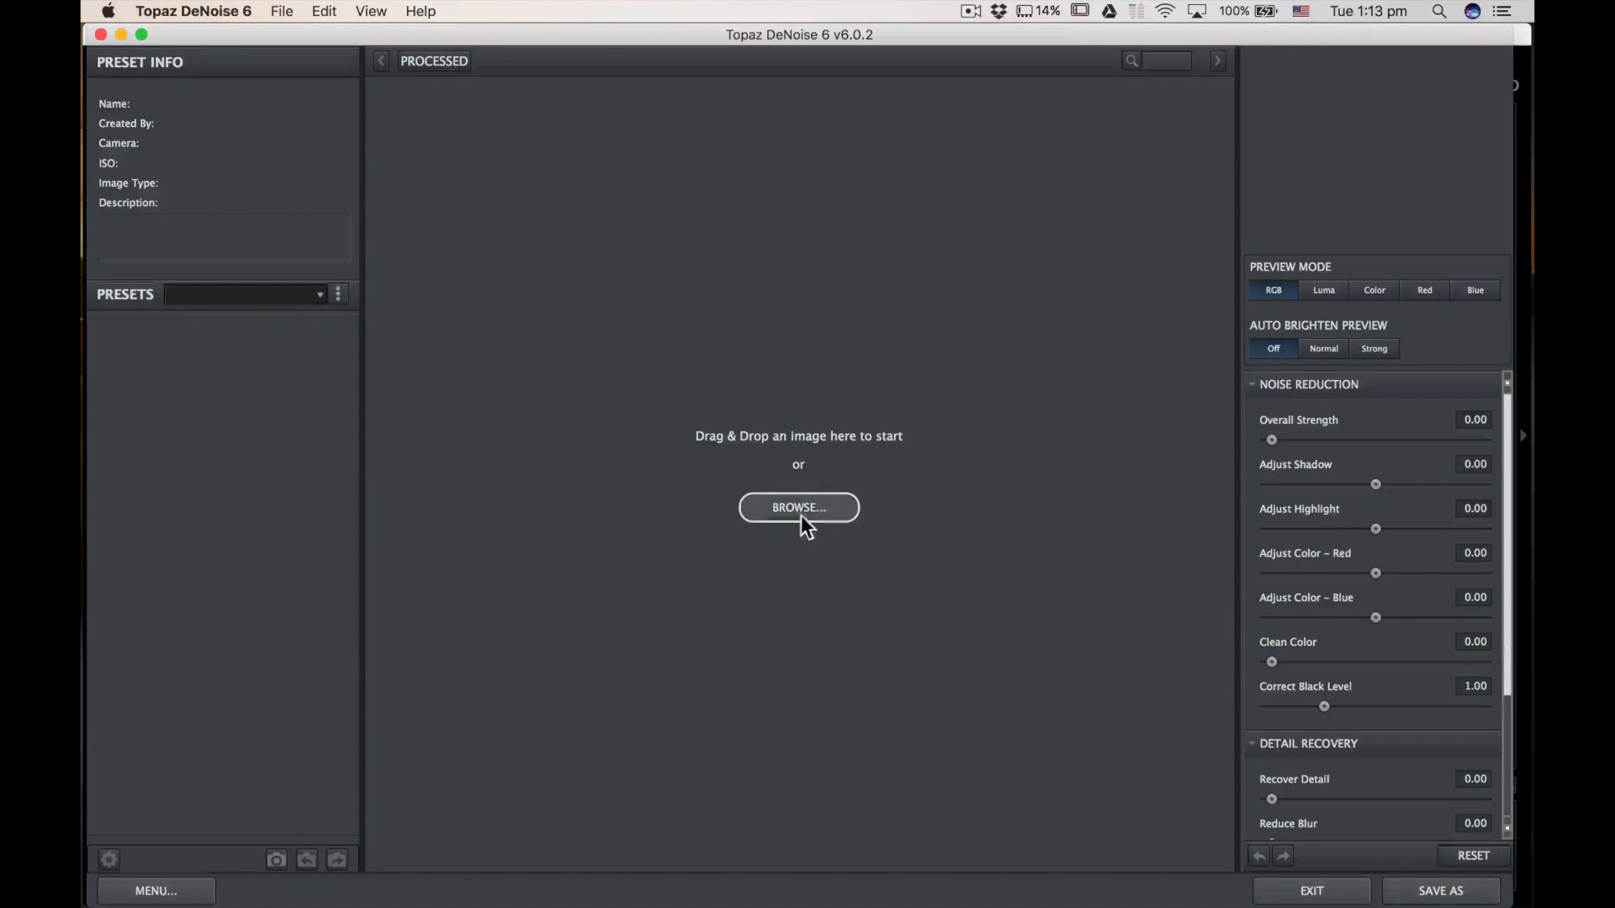
pyautogui.click(169, 11)
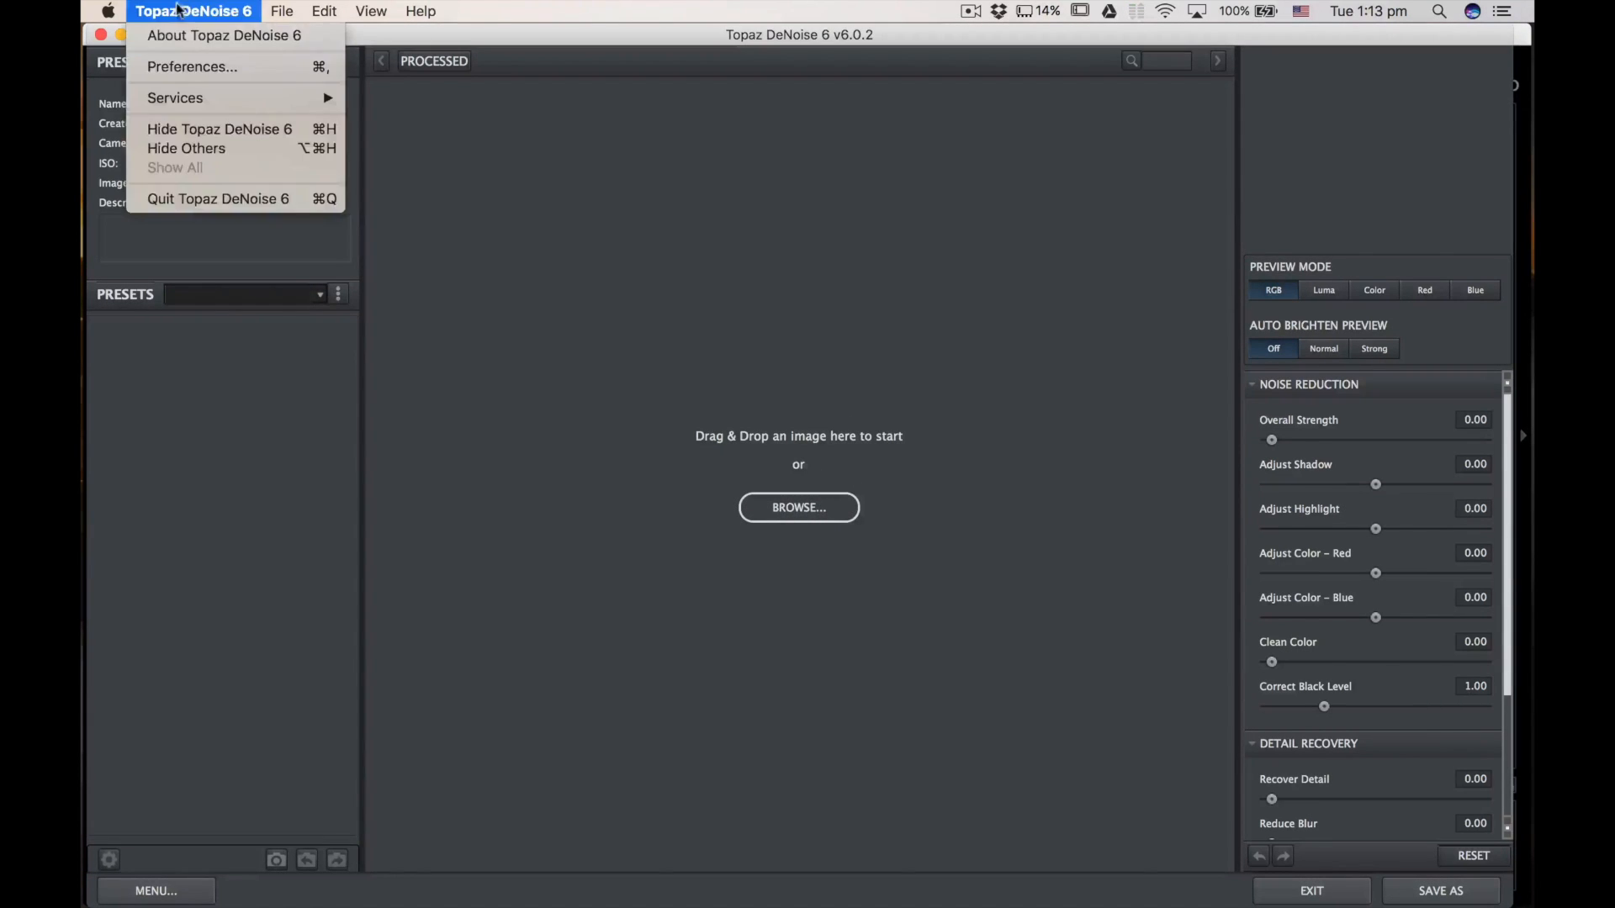
pyautogui.click(249, 199)
# - Switch to Photoshop, unlock the Background layer of untitled-3.tif and duplicate it
pyautogui.moveTo(95, 193)
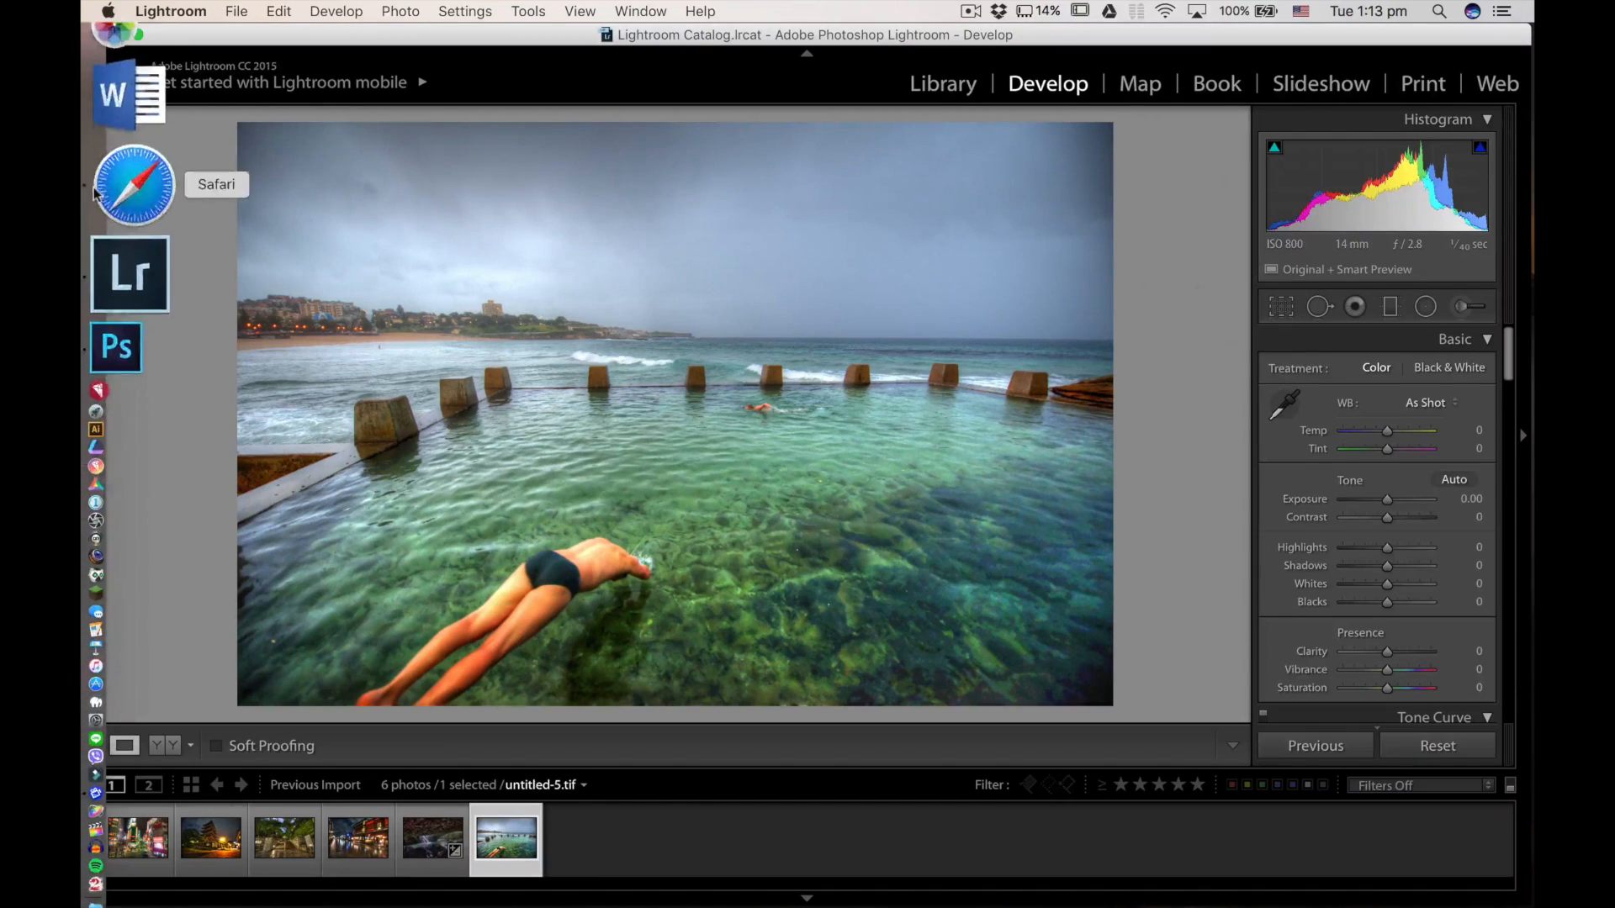
pyautogui.click(128, 232)
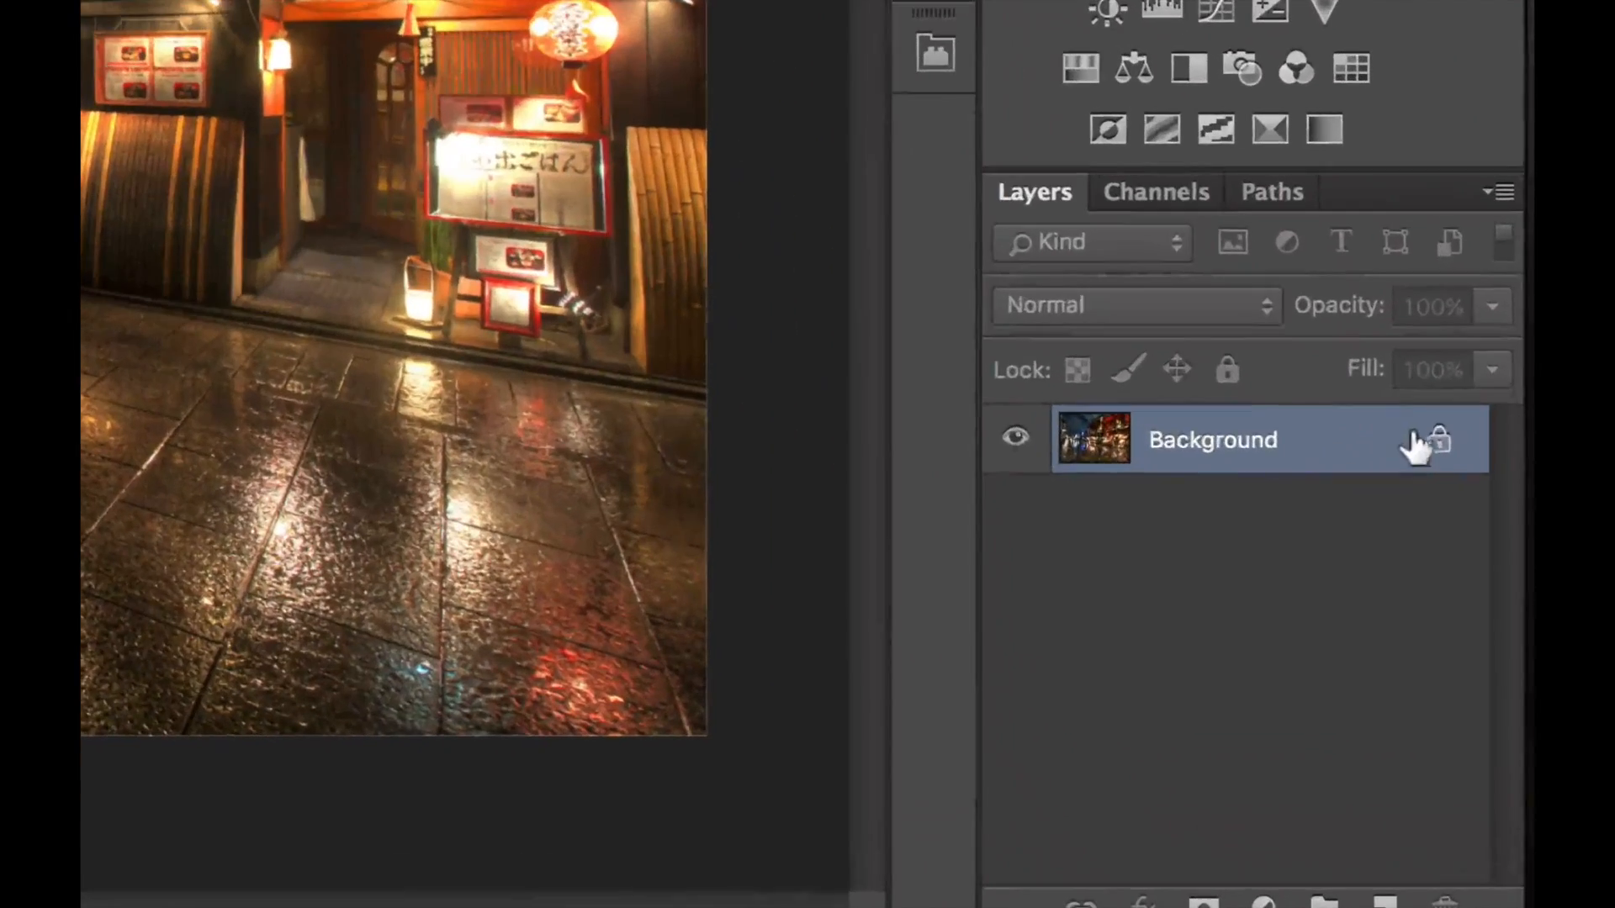
pyautogui.click(1418, 439)
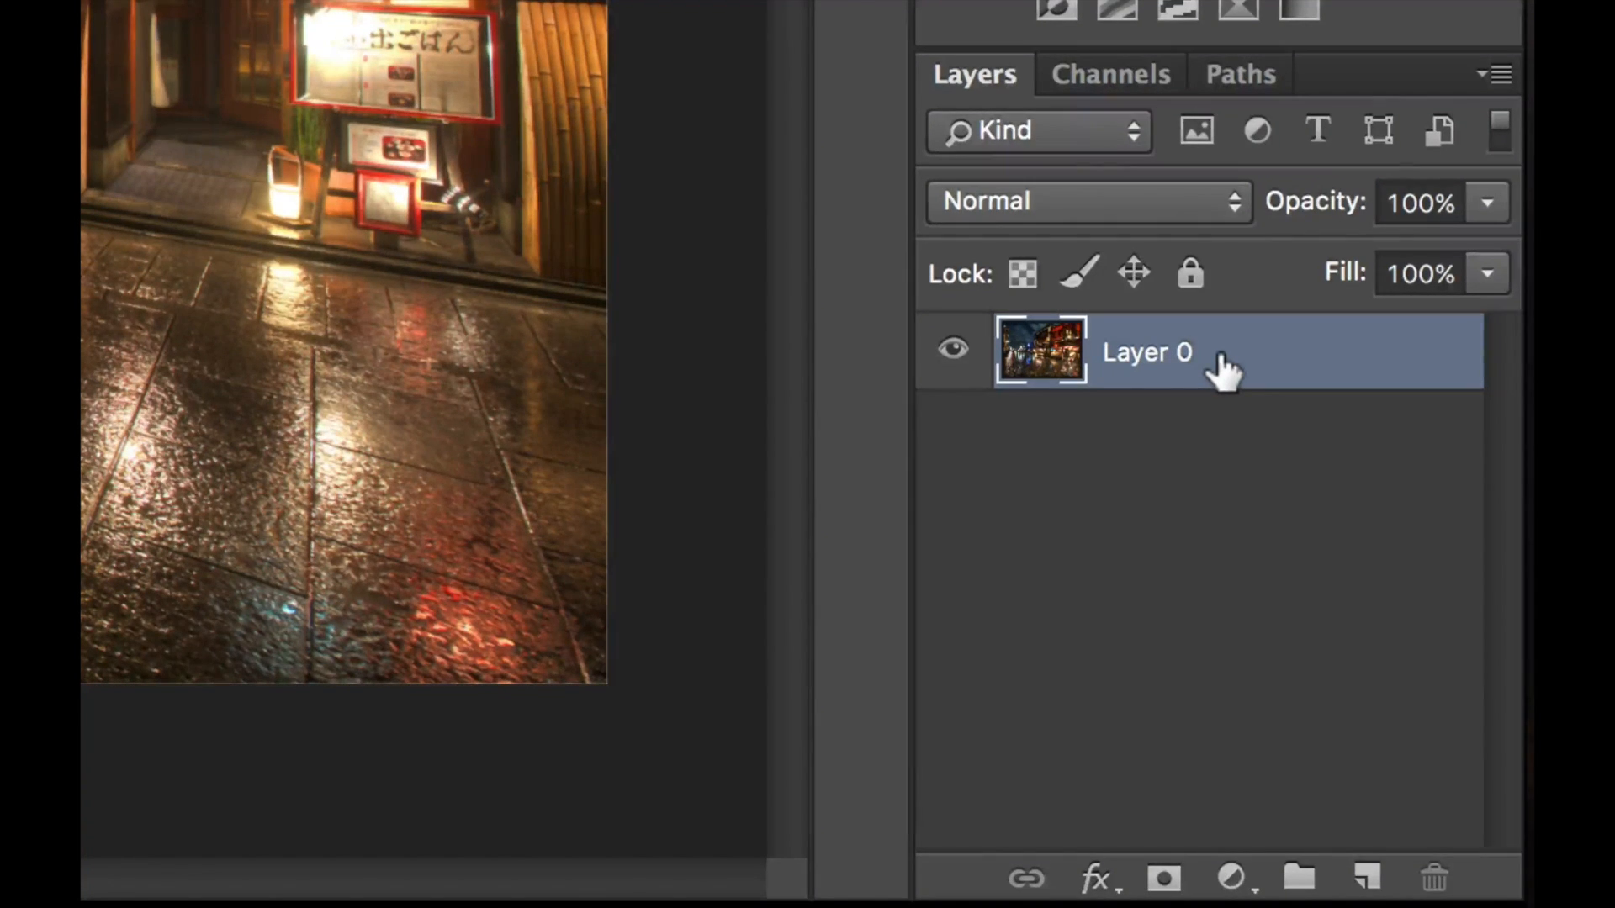
pyautogui.press('super+j')
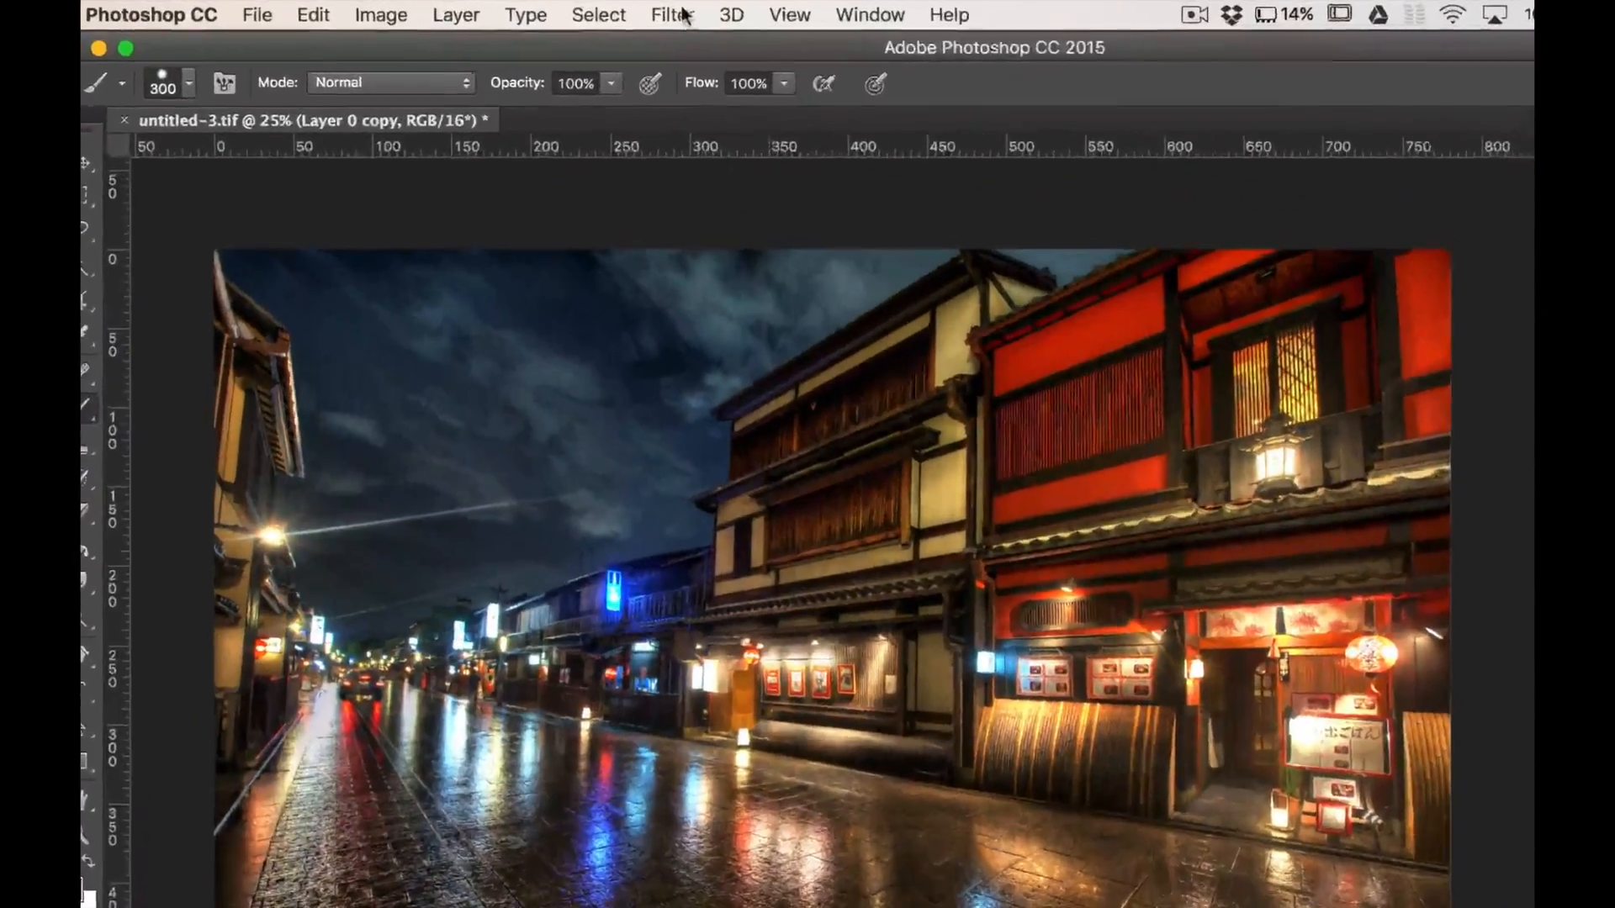
# - Open the duplicated layer in the Topaz DeNoise 6 filter and look through the available preset collections
pyautogui.click(682, 16)
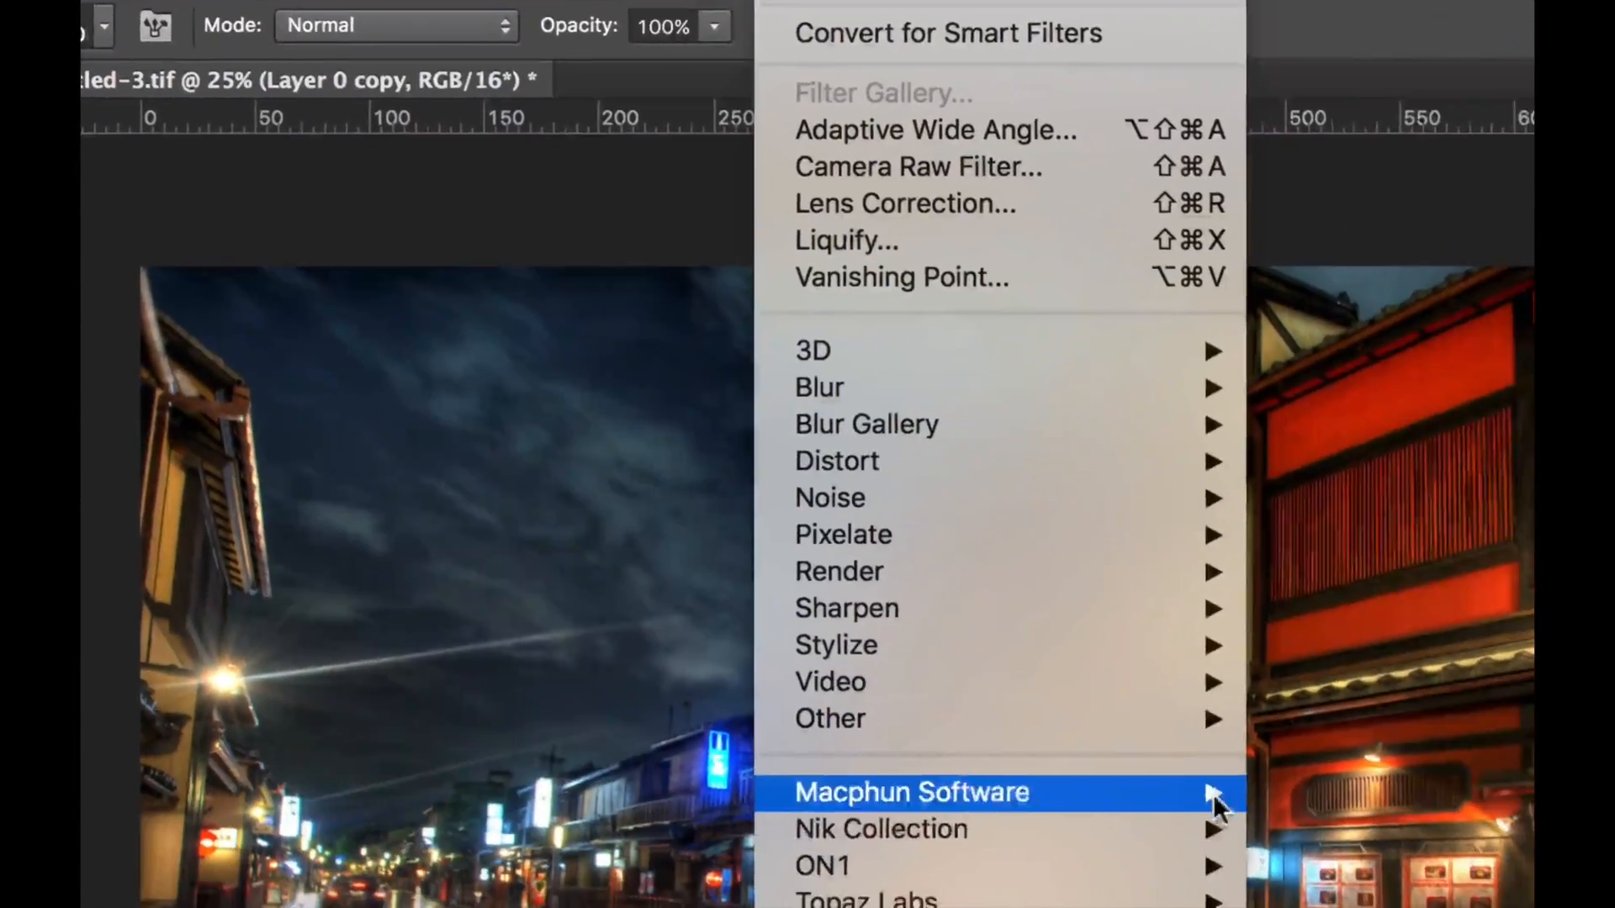
pyautogui.moveTo(1044, 902)
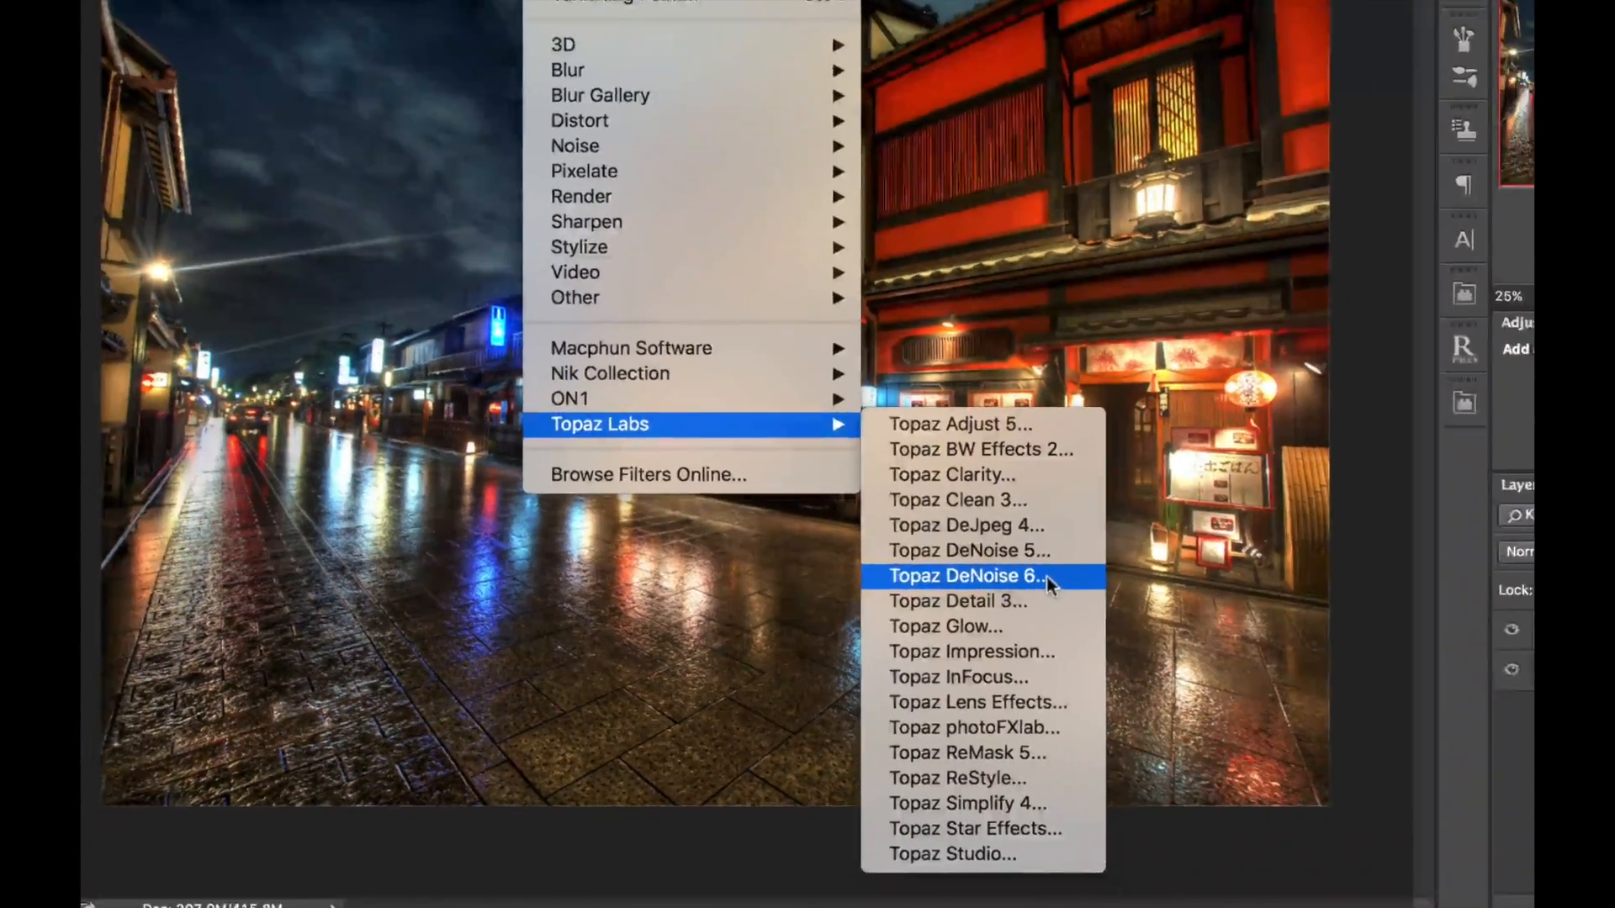
pyautogui.click(1100, 544)
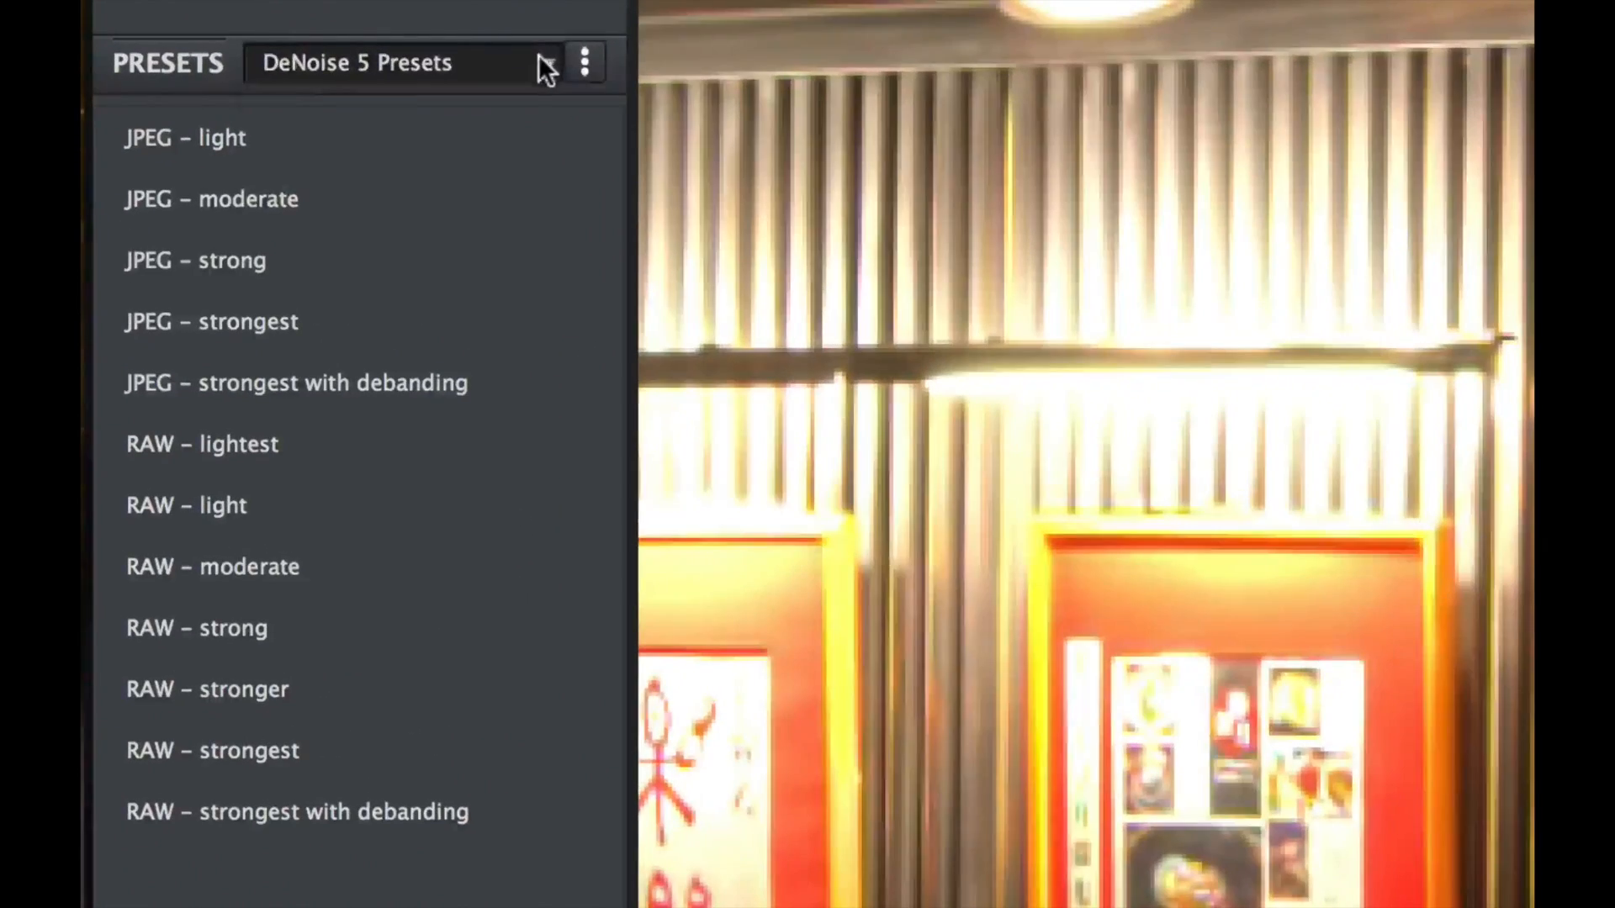
pyautogui.click(543, 61)
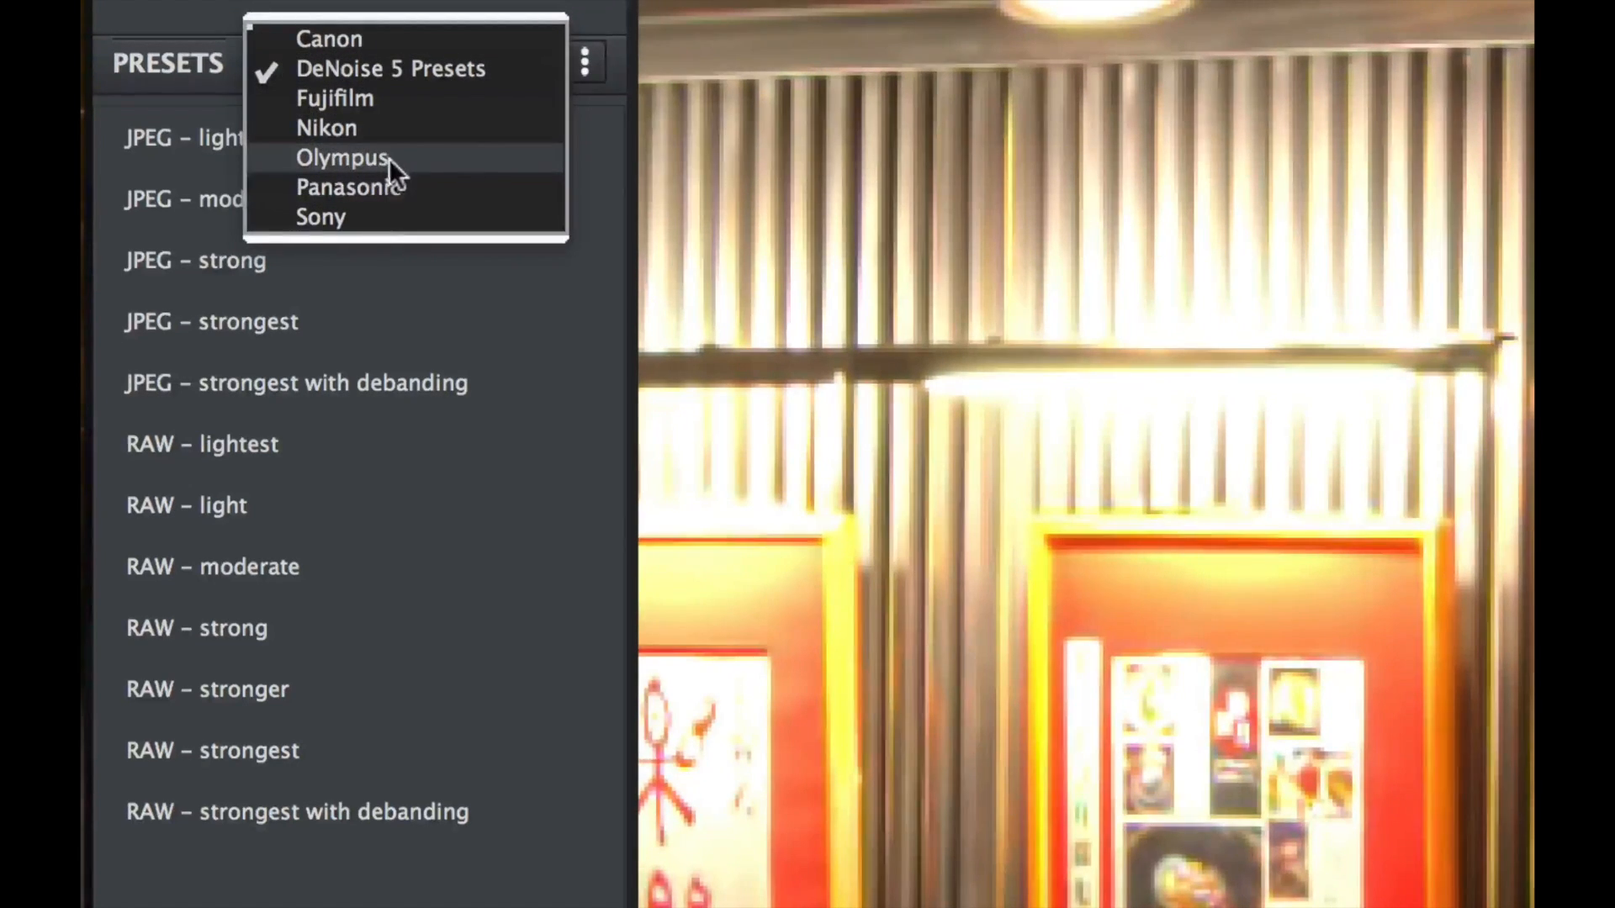
pyautogui.click(336, 40)
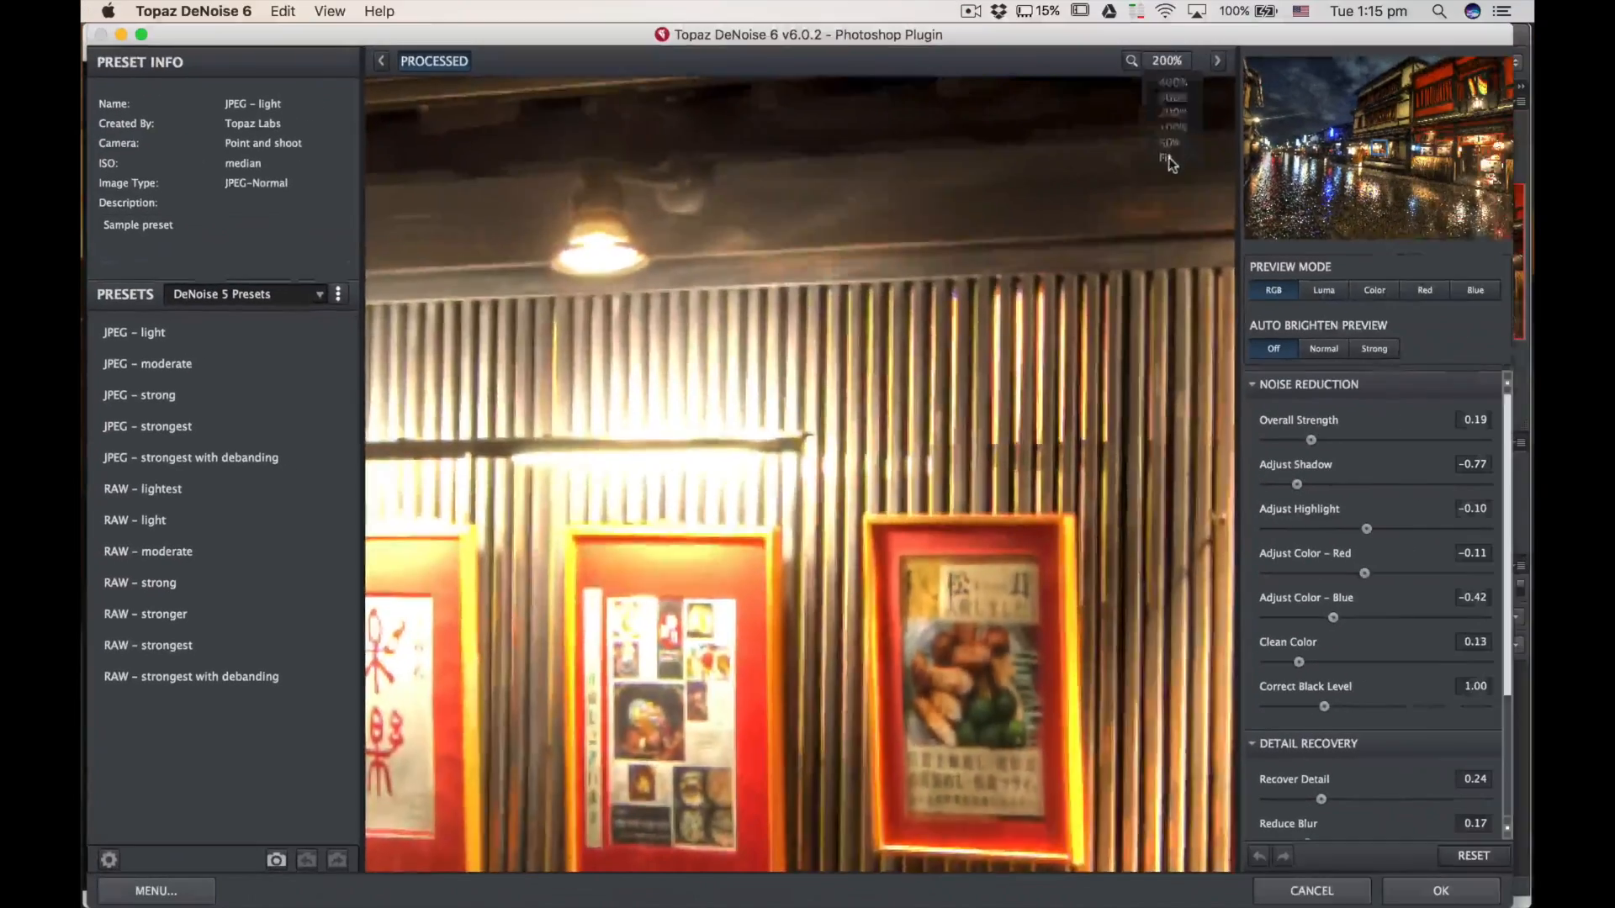
# - Apply the RAW – lightest preset from DeNoise 5 Presets, checking the cream wall panel at 200%
pyautogui.click(1418, 70)
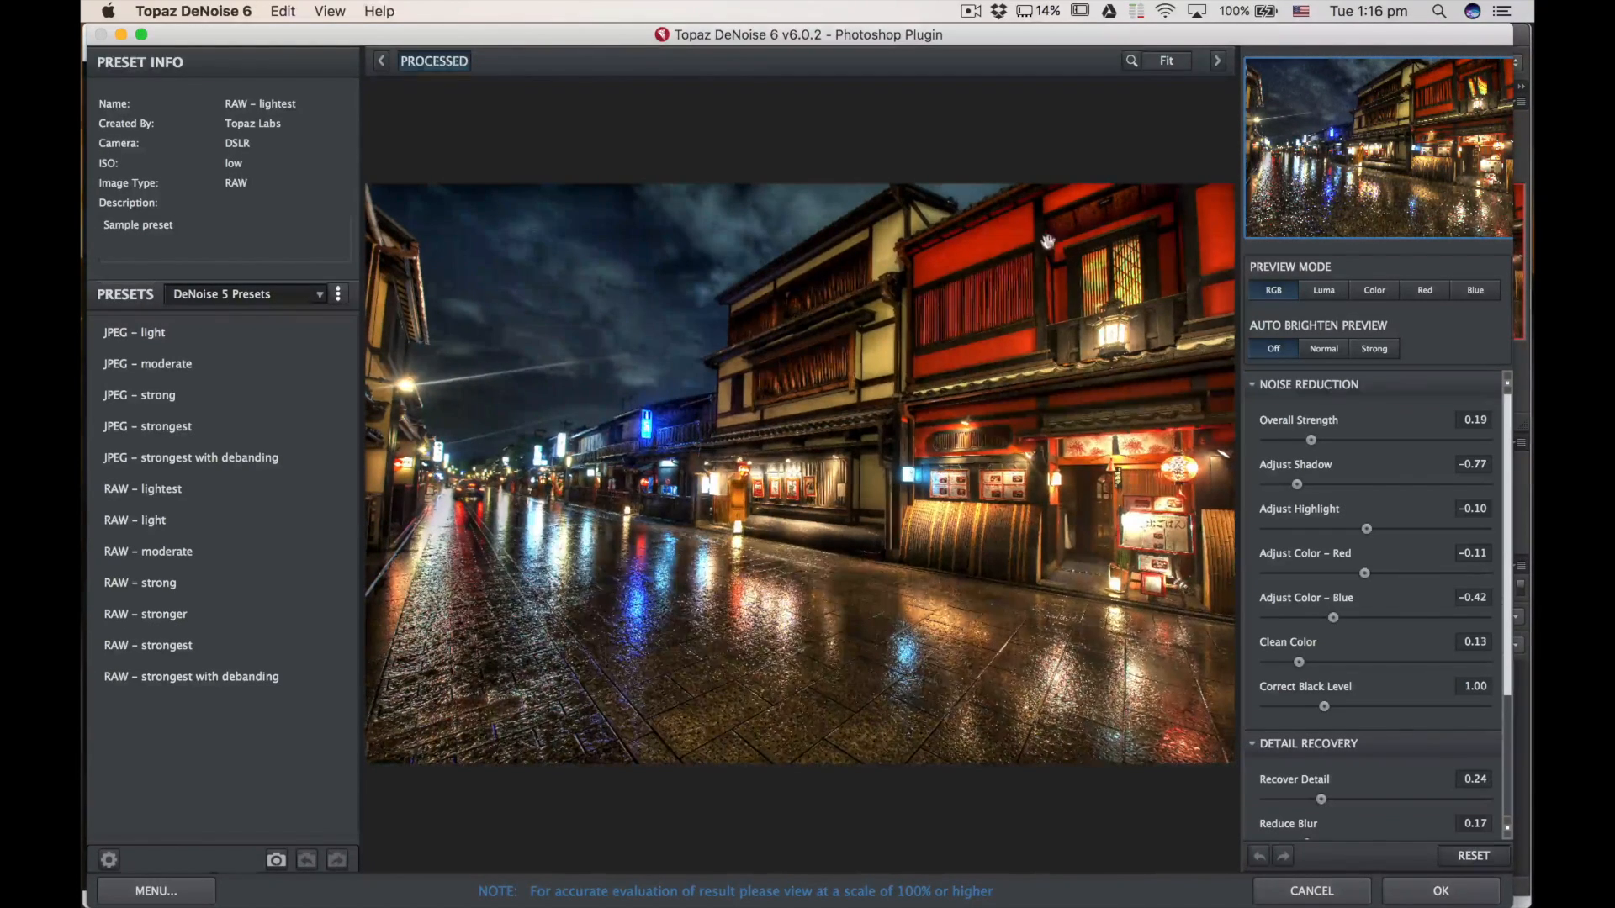
pyautogui.click(1169, 63)
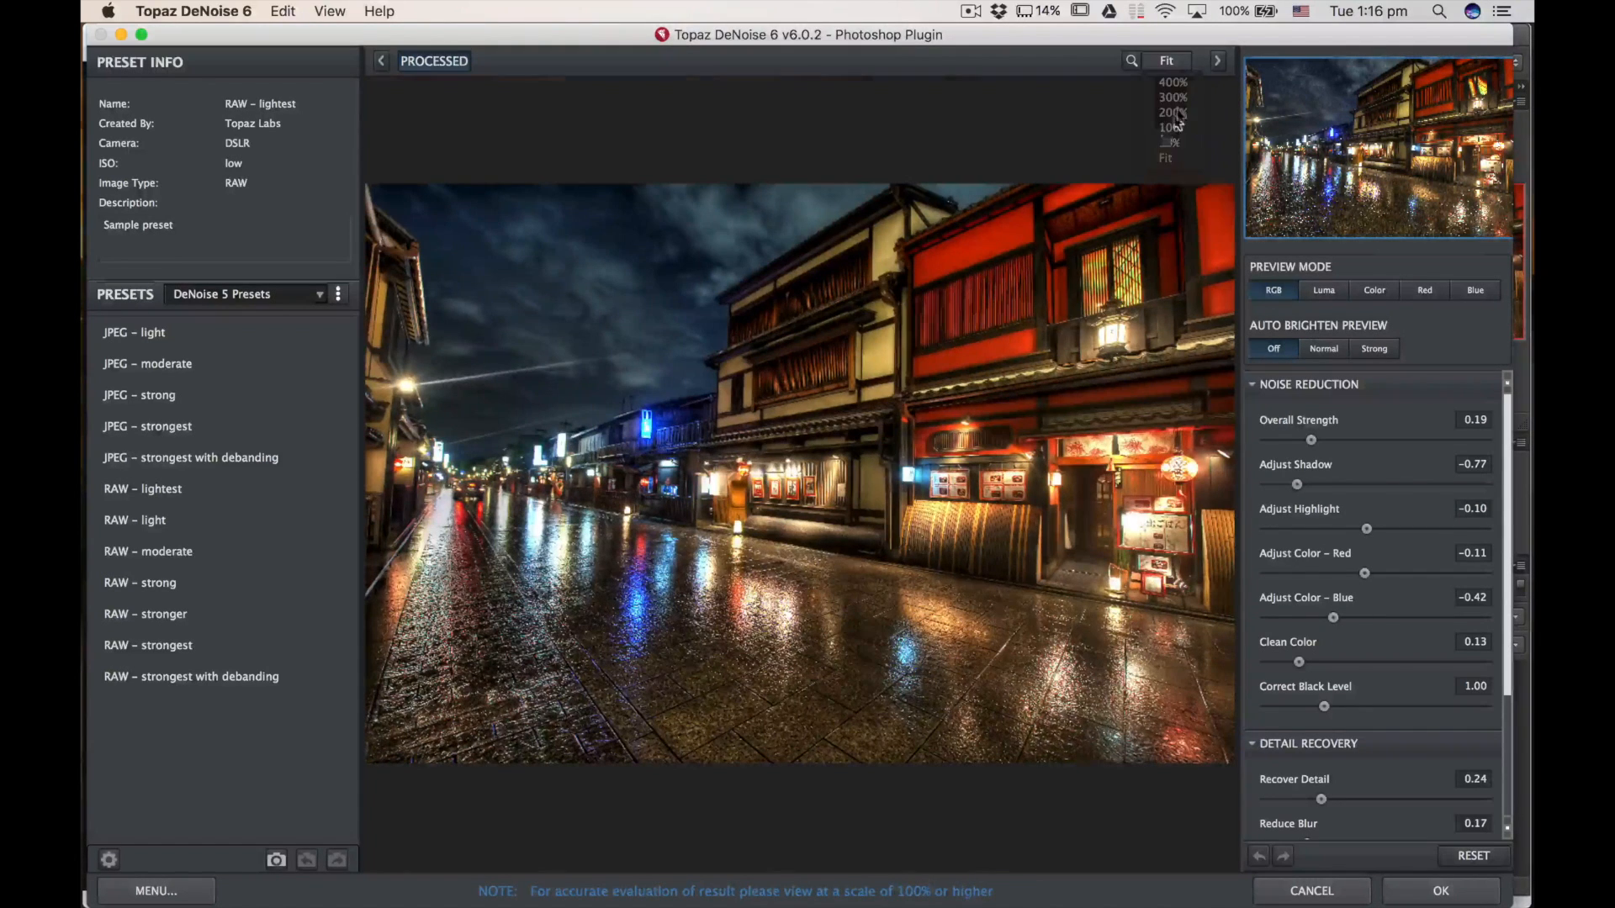
pyautogui.click(1175, 112)
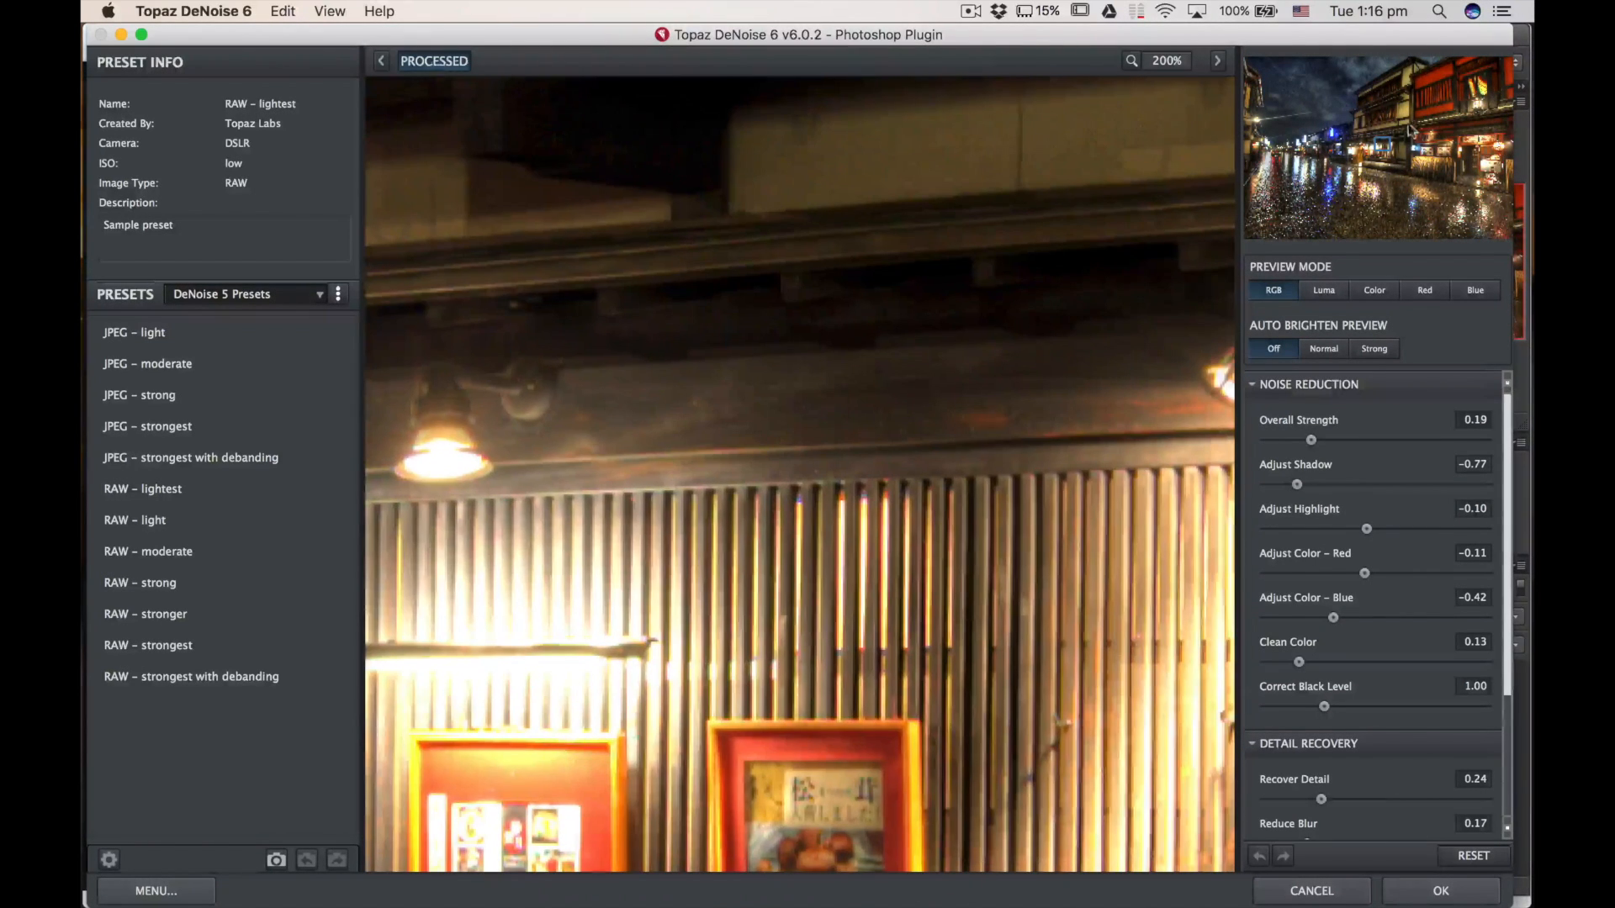
pyautogui.click(1415, 128)
pyautogui.moveTo(821, 640); pyautogui.dragTo(871, 427)
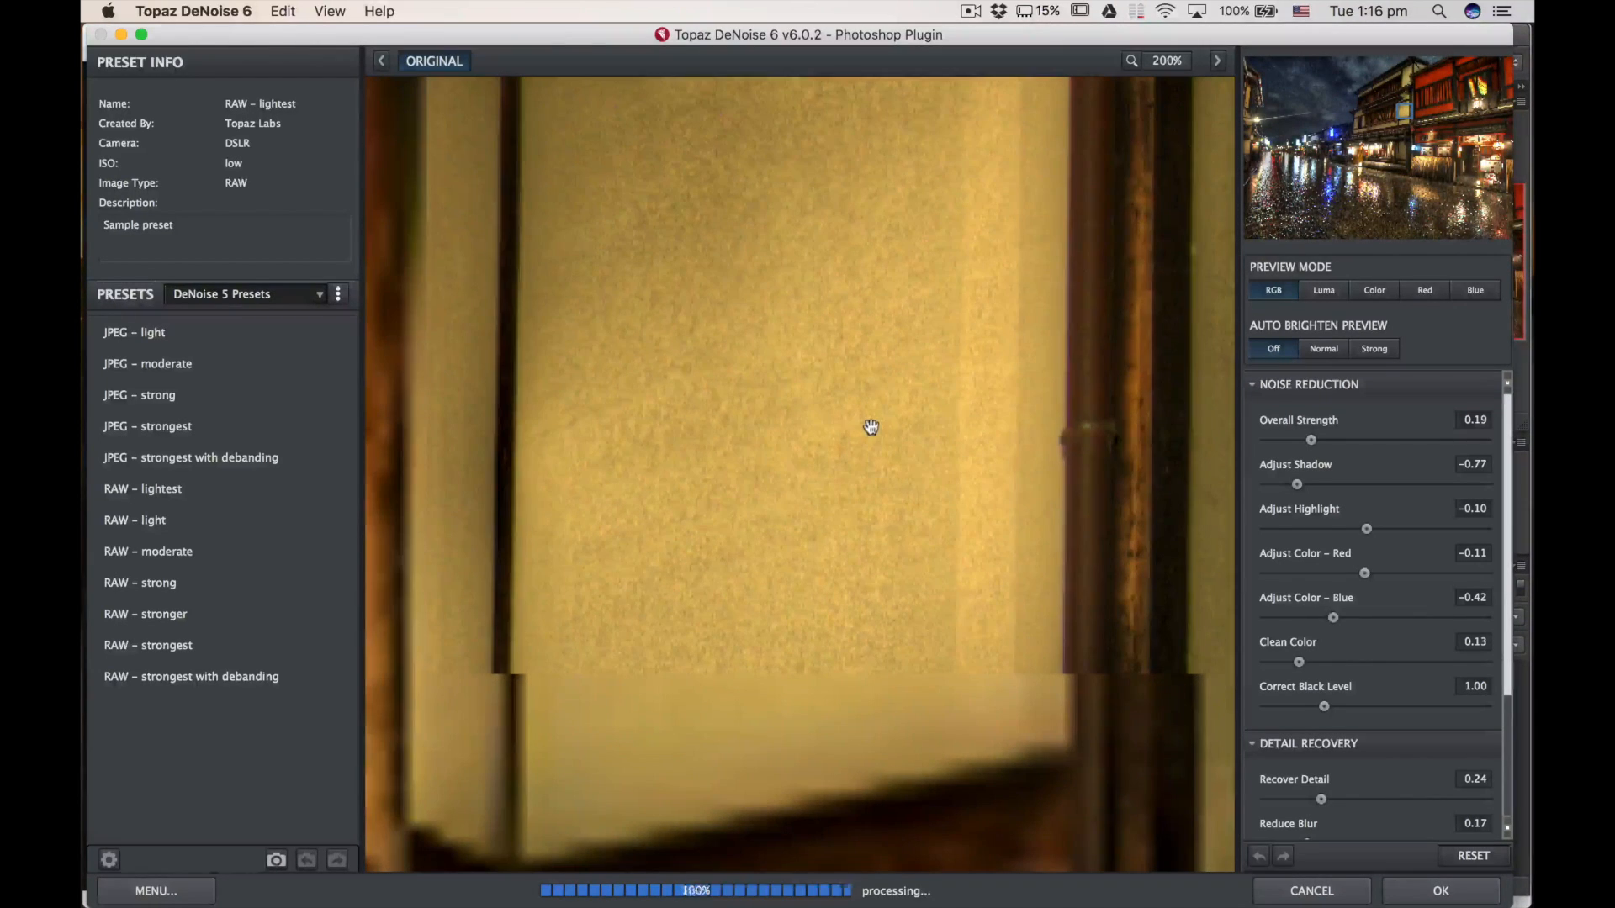
pyautogui.click(180, 492)
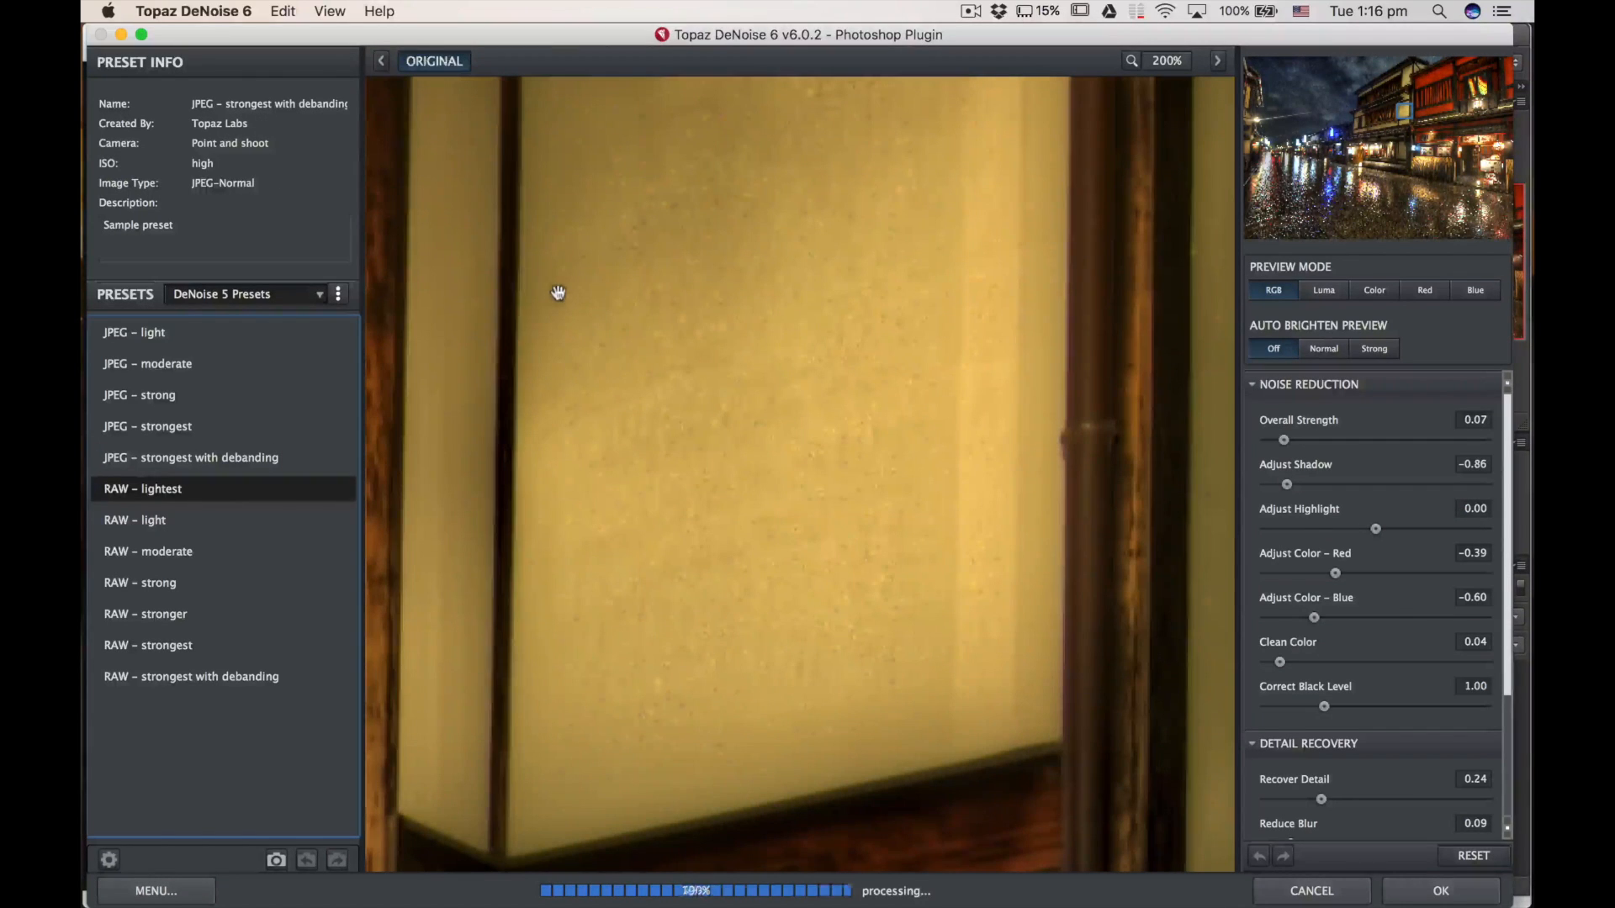
pyautogui.moveTo(562, 306); pyautogui.dragTo(1159, 122)
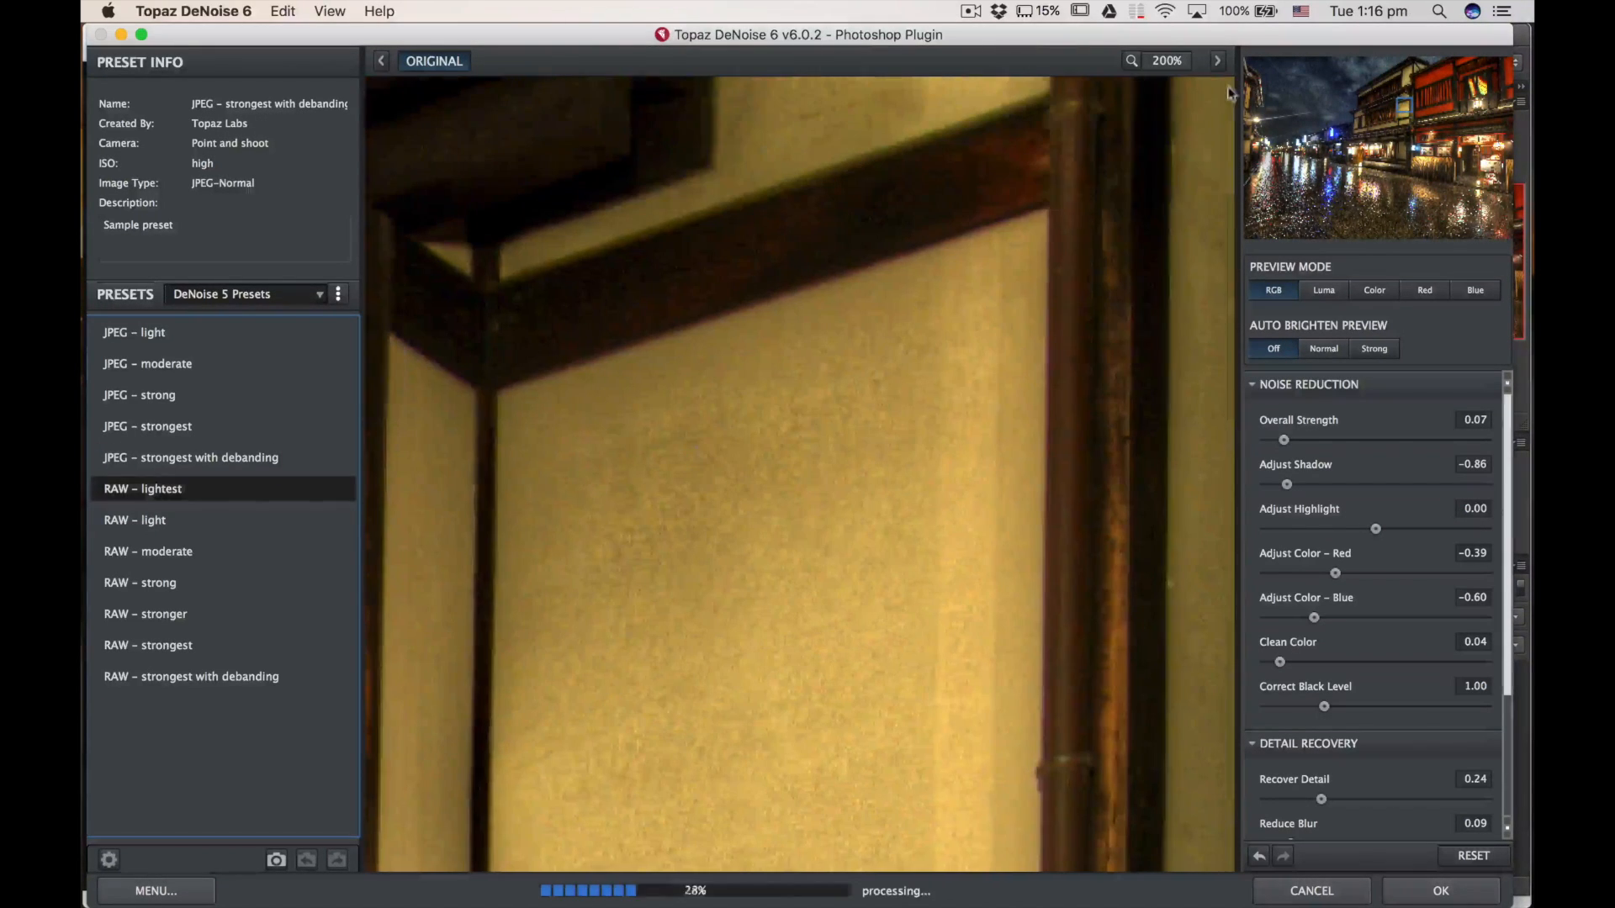
# - Preview the cream wall at 100% and try the RAW – light, RAW – moderate and RAW – strongest with debanding presets
pyautogui.click(1165, 66)
pyautogui.click(1173, 127)
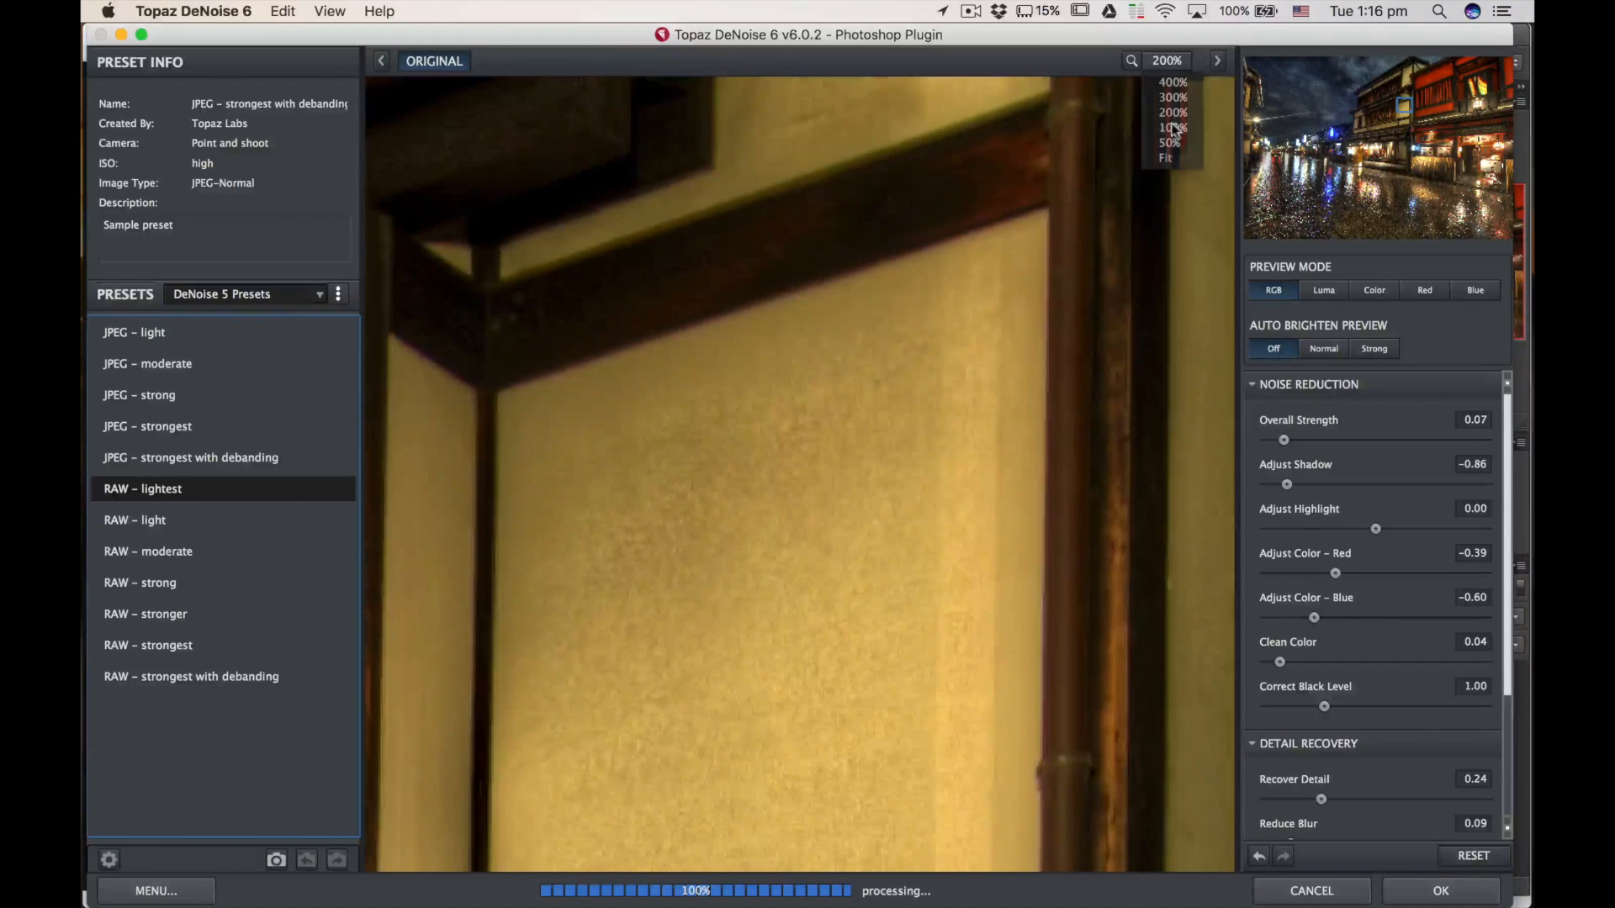
pyautogui.moveTo(607, 479); pyautogui.dragTo(560, 458)
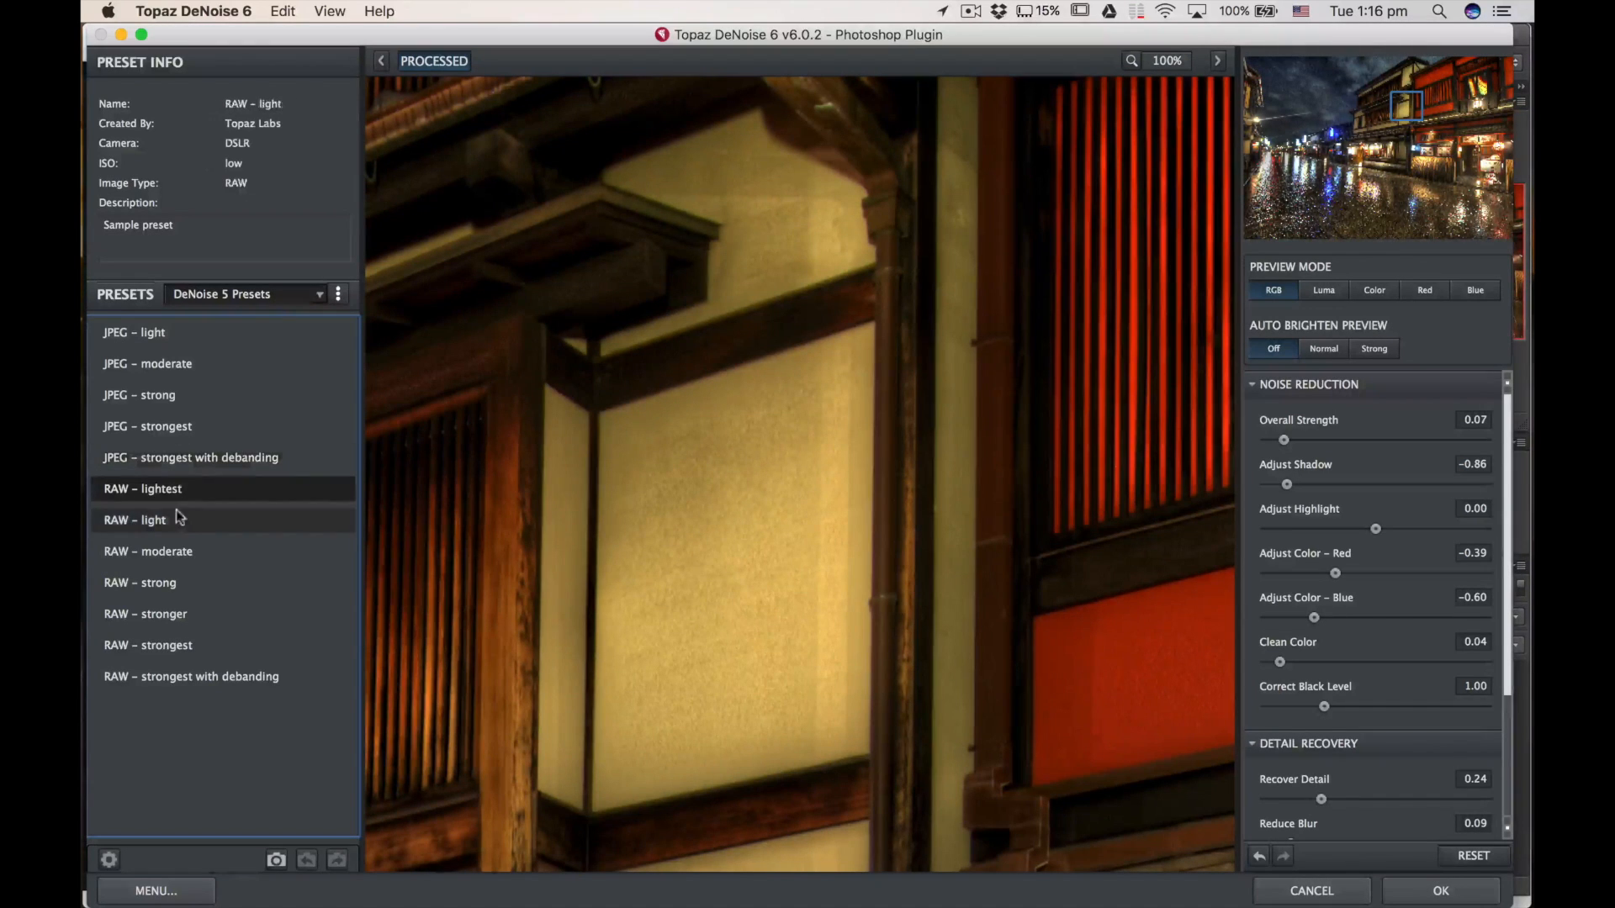
pyautogui.click(128, 495)
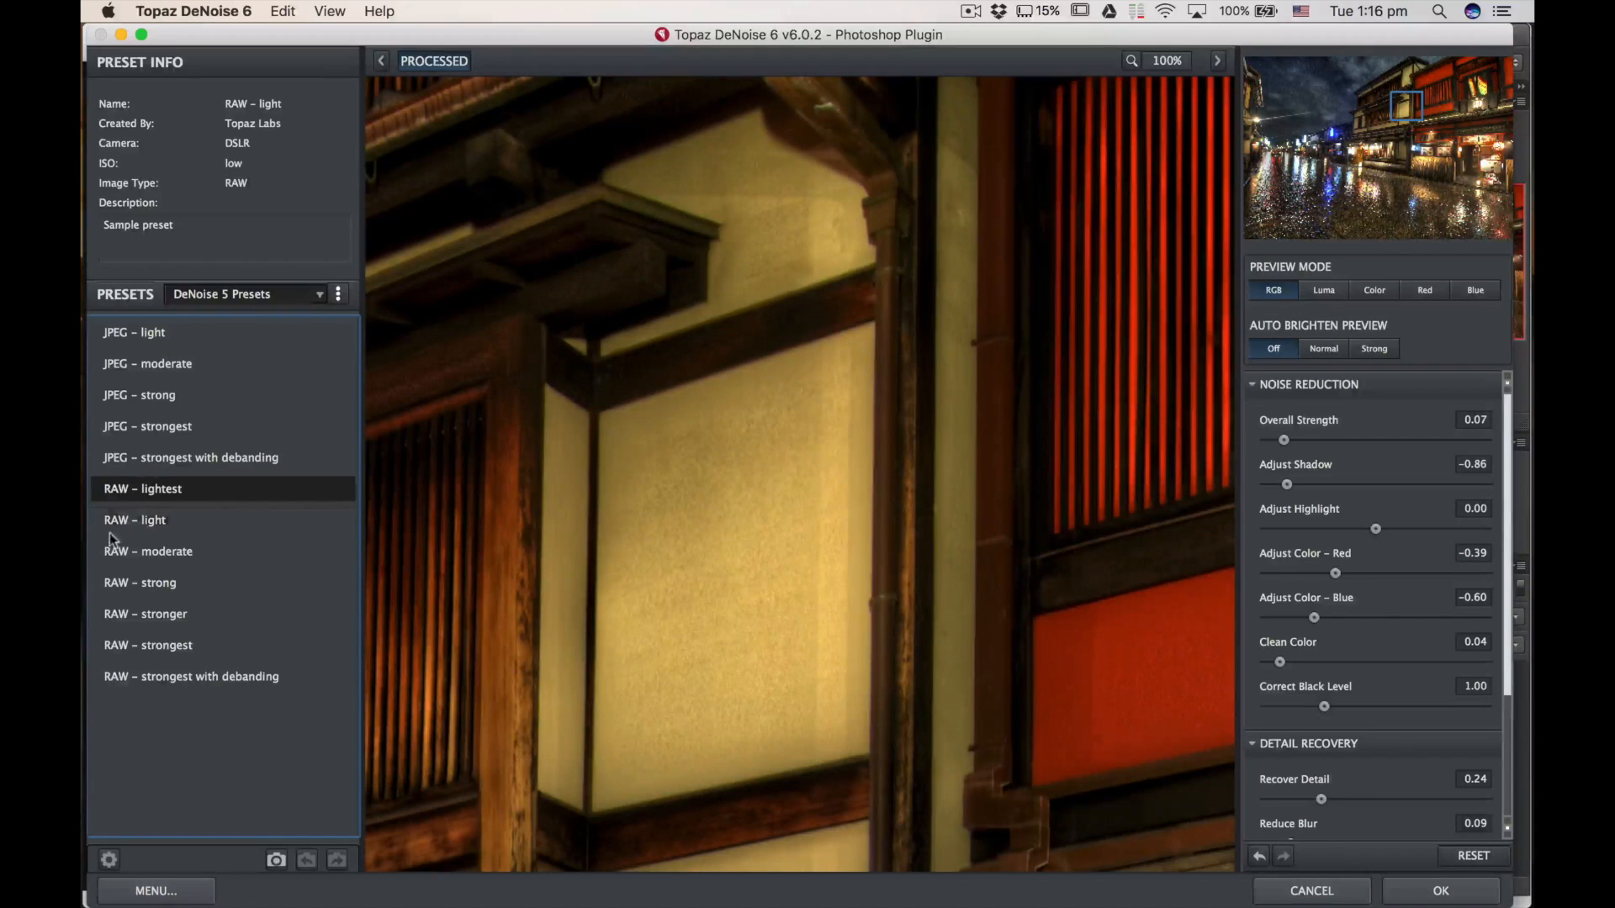
pyautogui.click(162, 524)
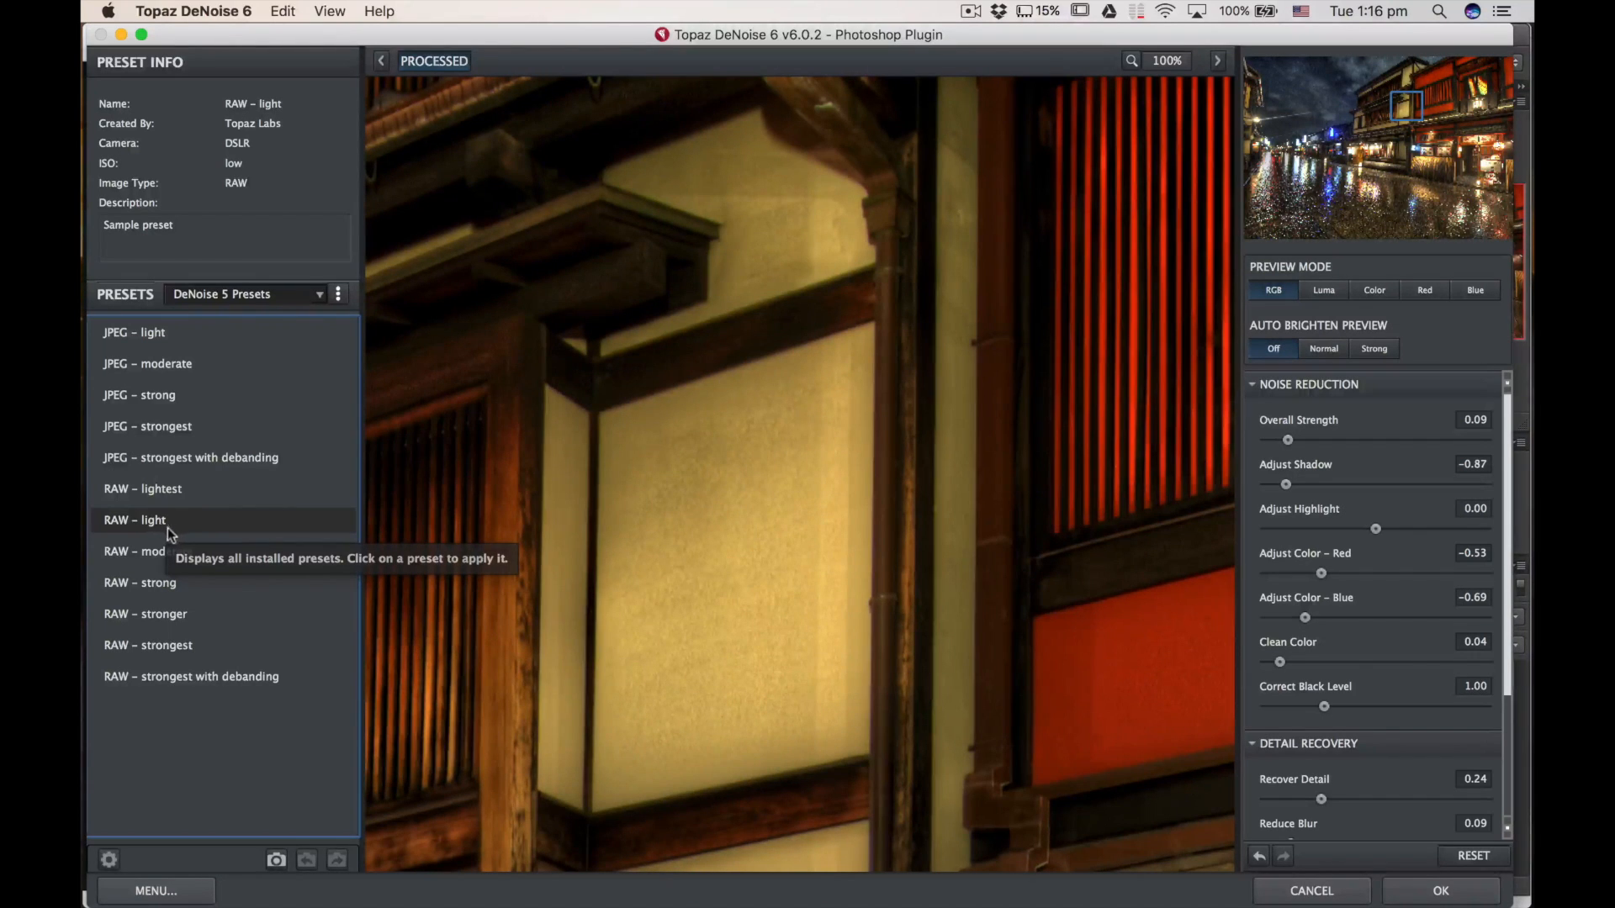
pyautogui.click(172, 551)
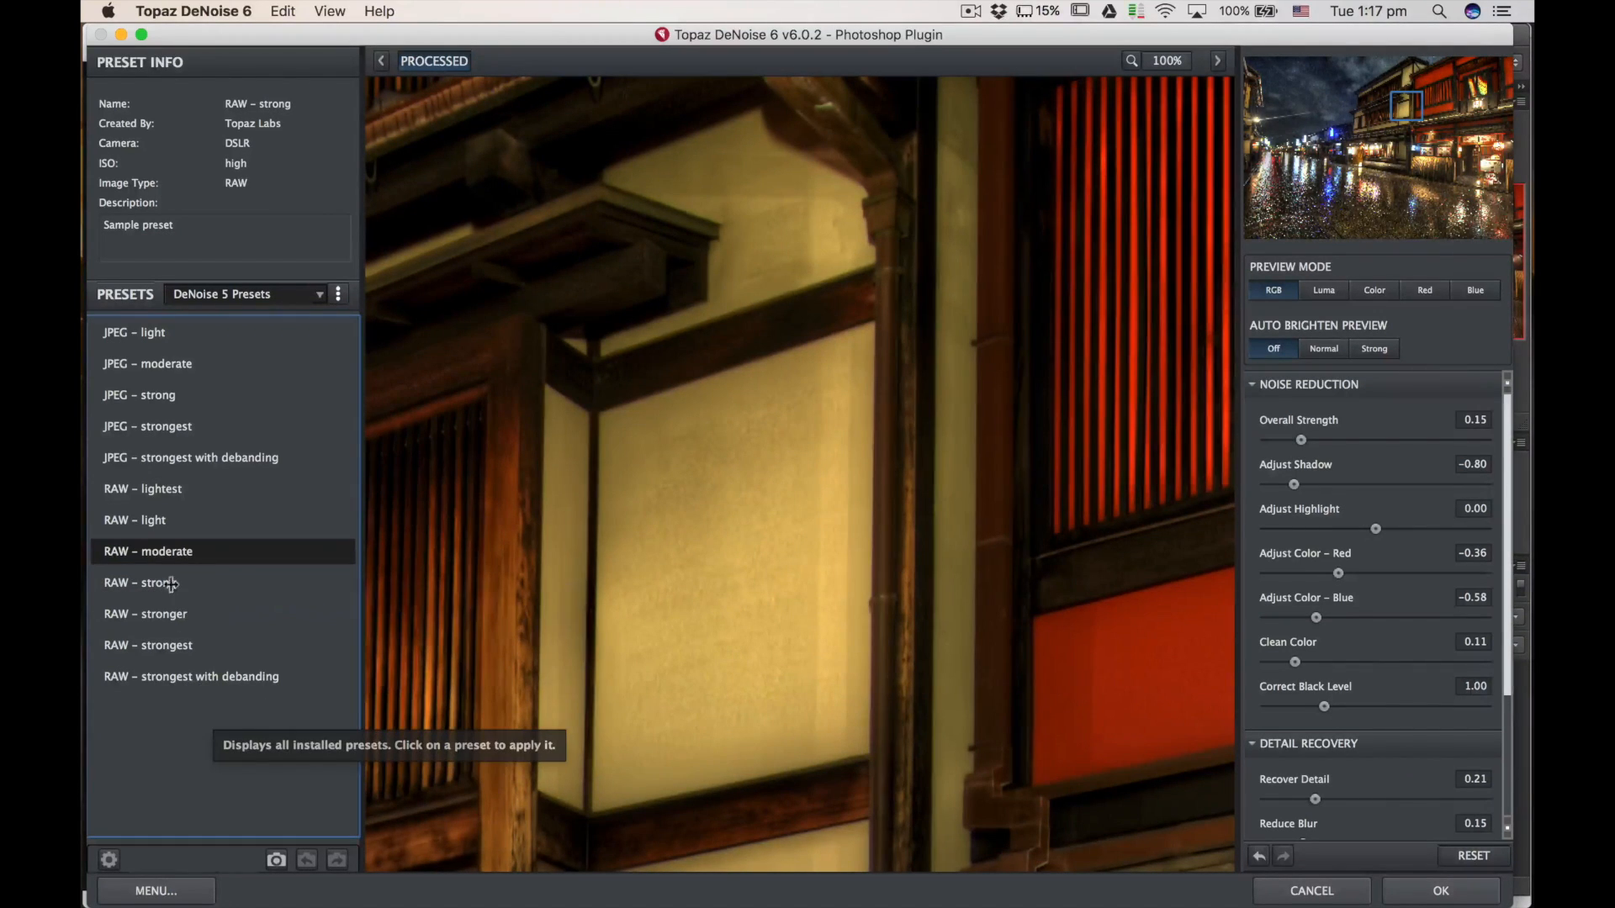
pyautogui.click(186, 677)
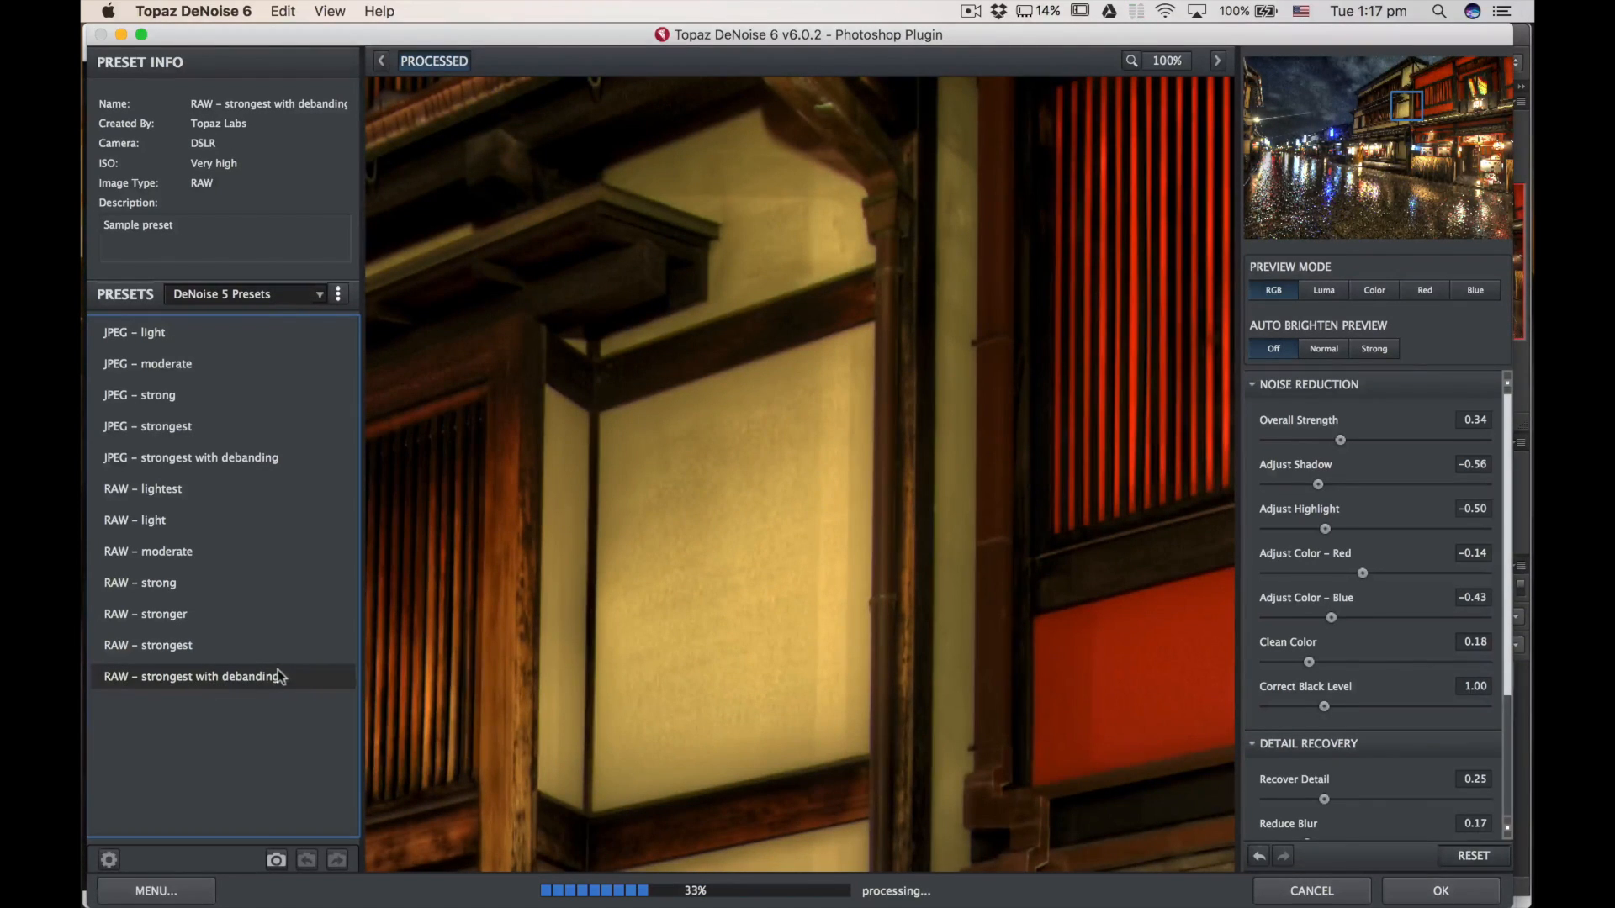
pyautogui.moveTo(757, 544); pyautogui.dragTo(757, 544)
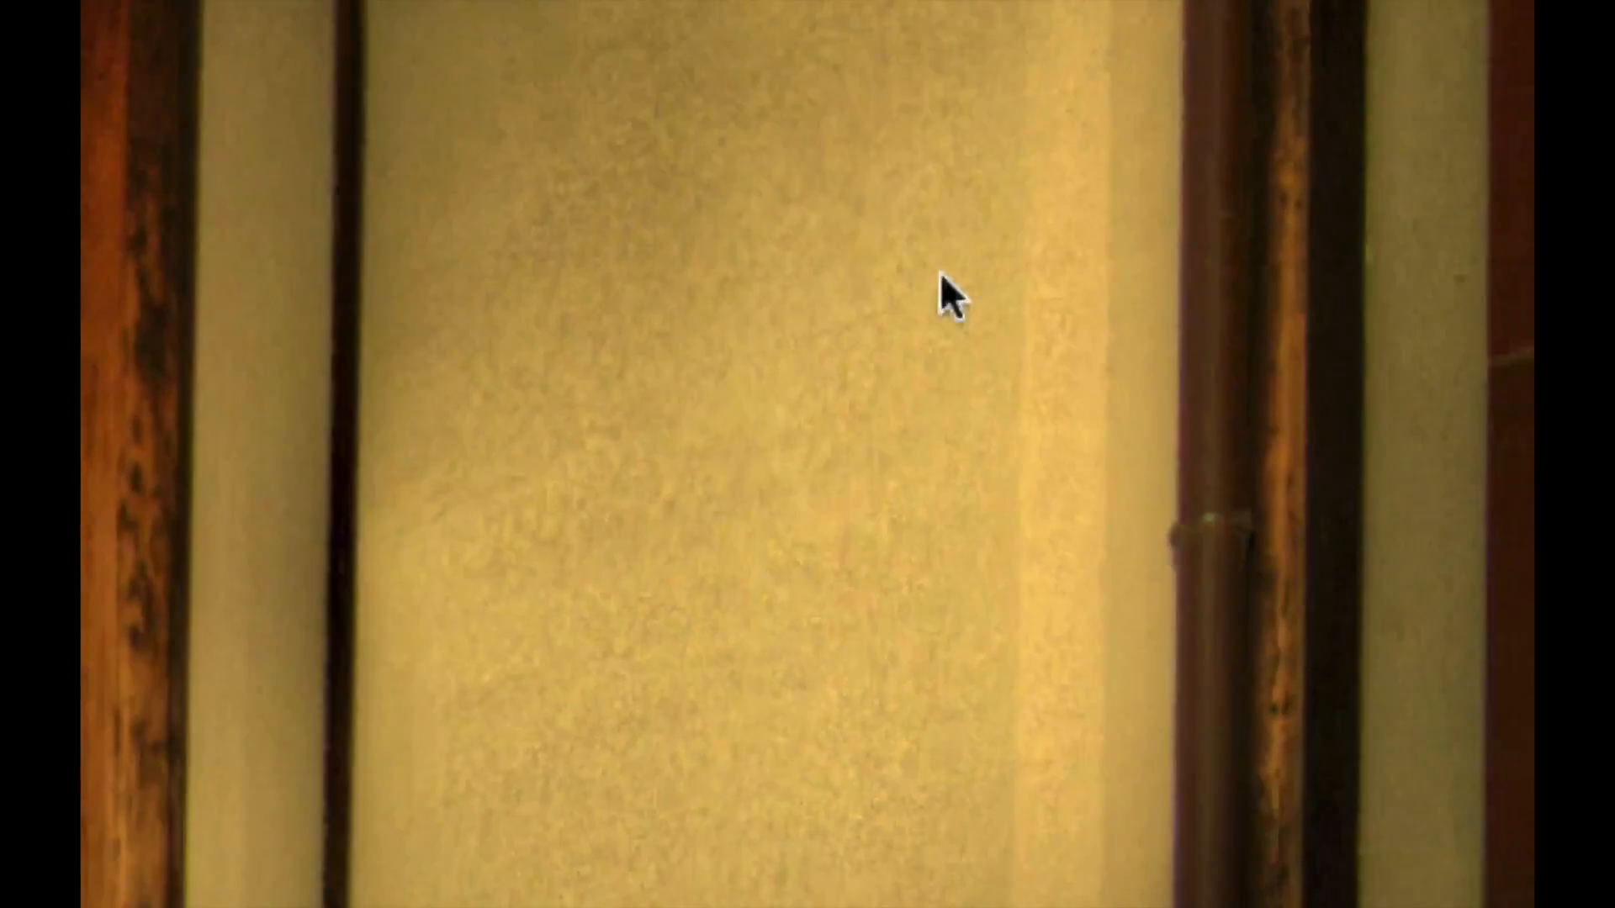
# - Compare the RAW – moderate and RAW – light presets against the original wall texture, and apply RAW – light
pyautogui.click(187, 551)
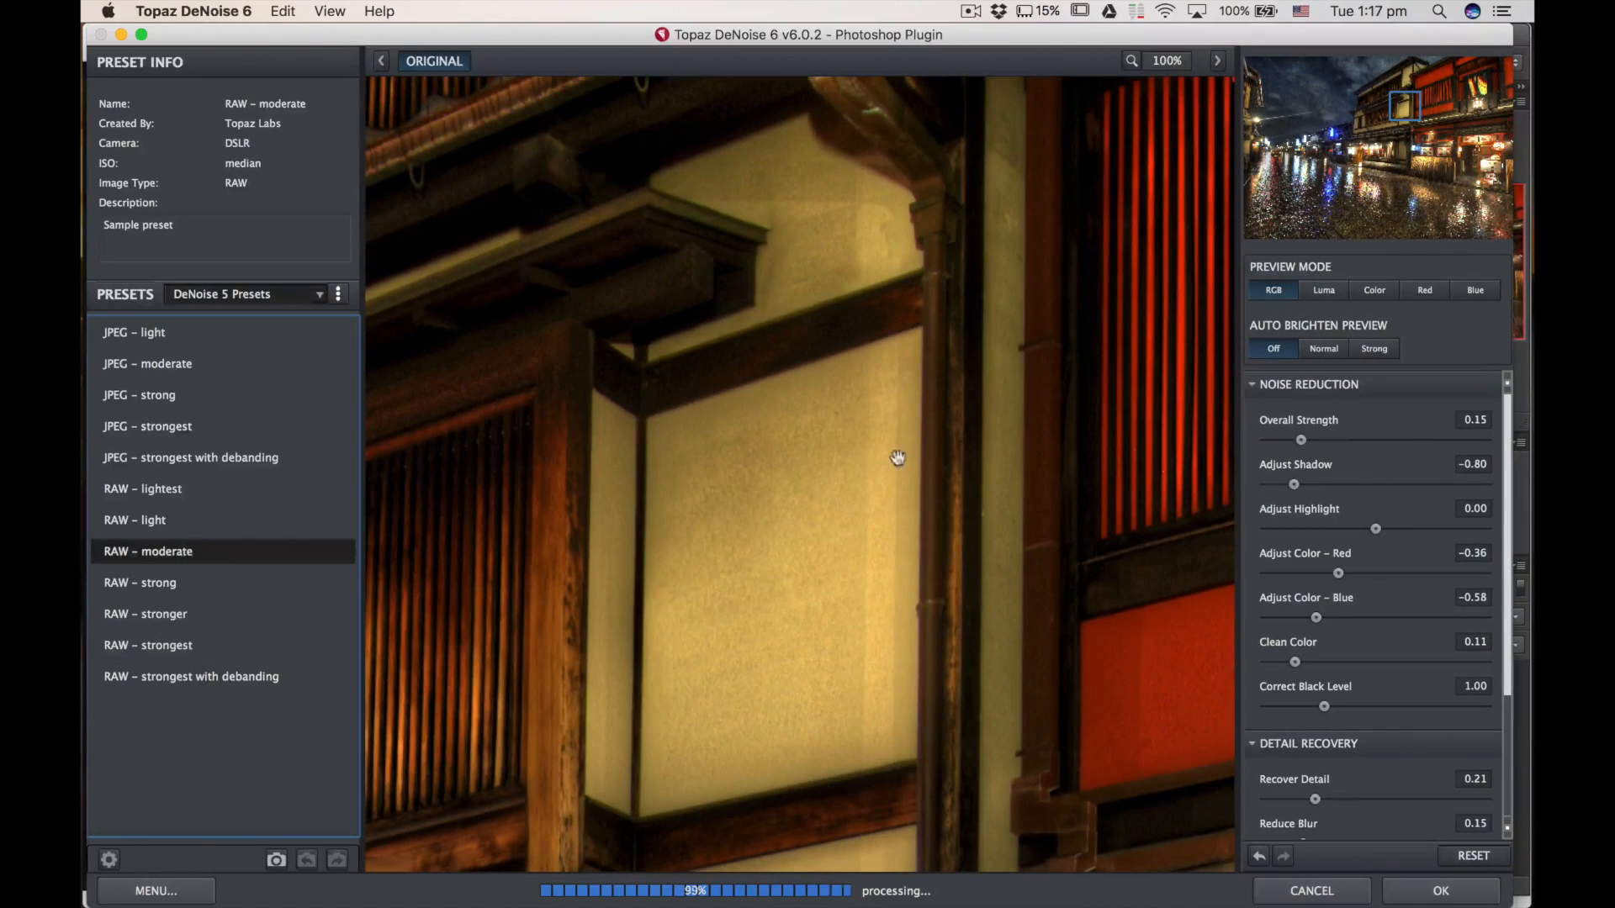
pyautogui.click(225, 529)
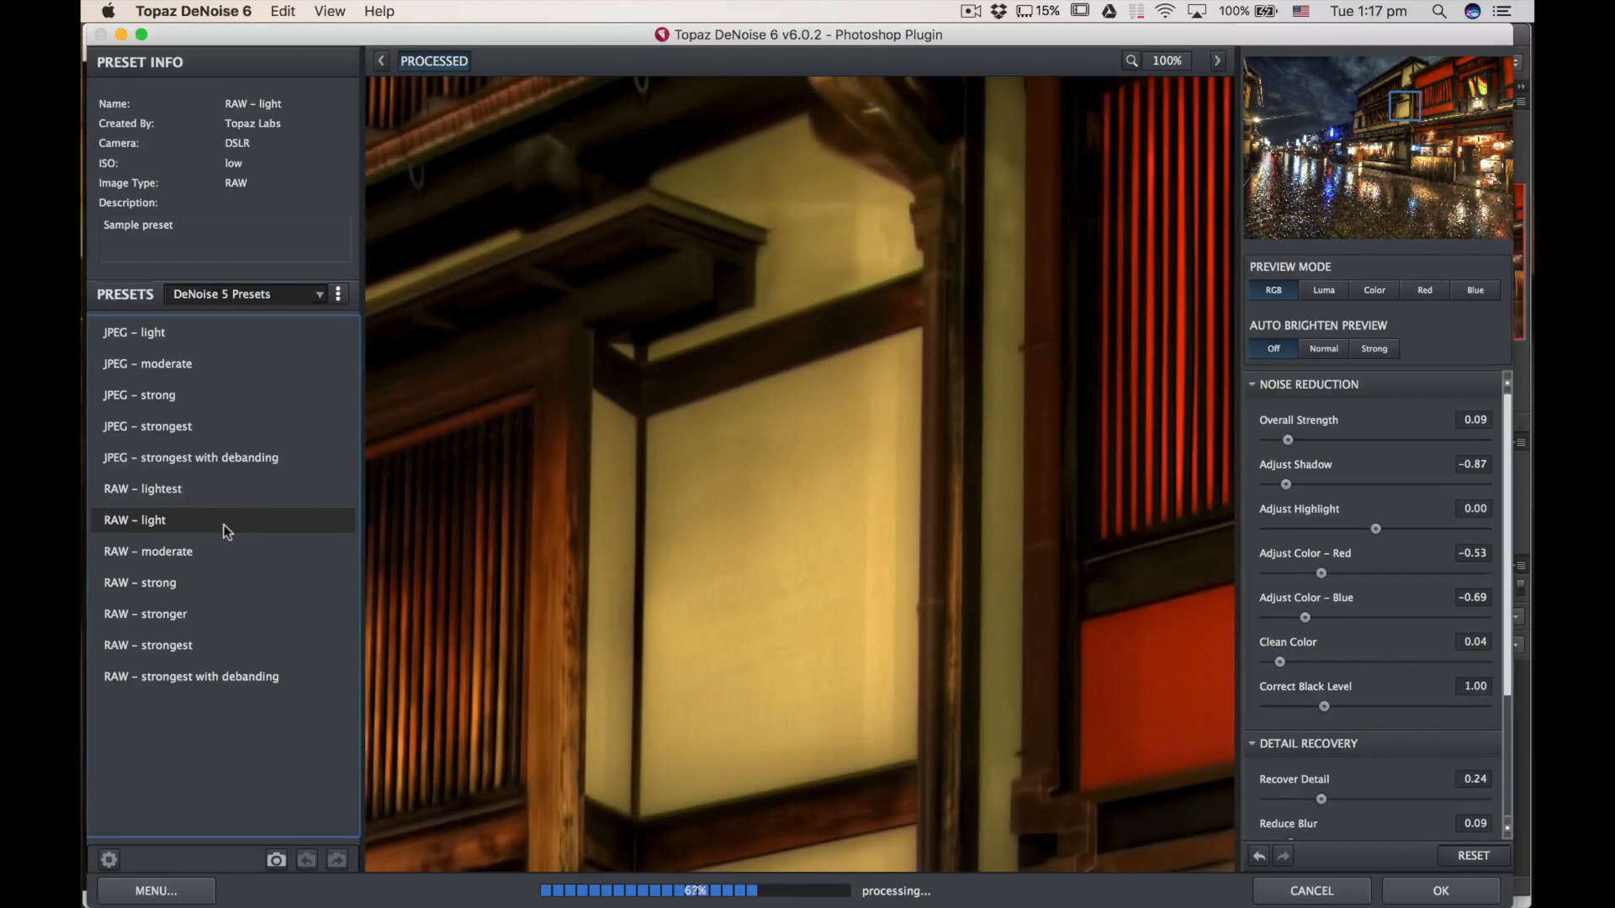
pyautogui.click(793, 607)
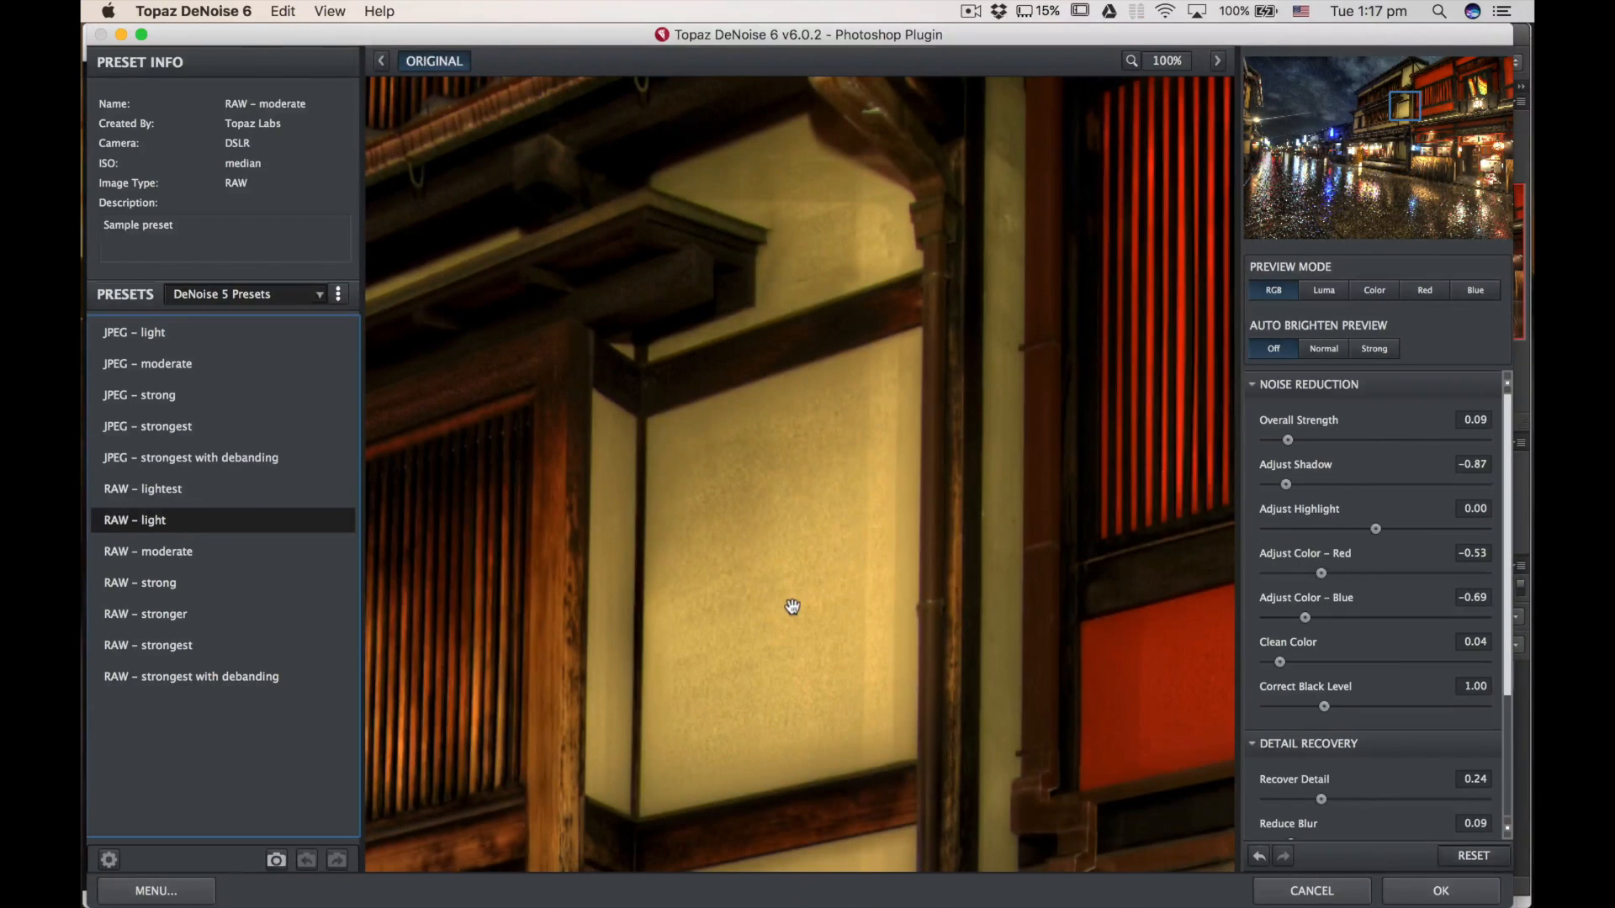
pyautogui.click(205, 554)
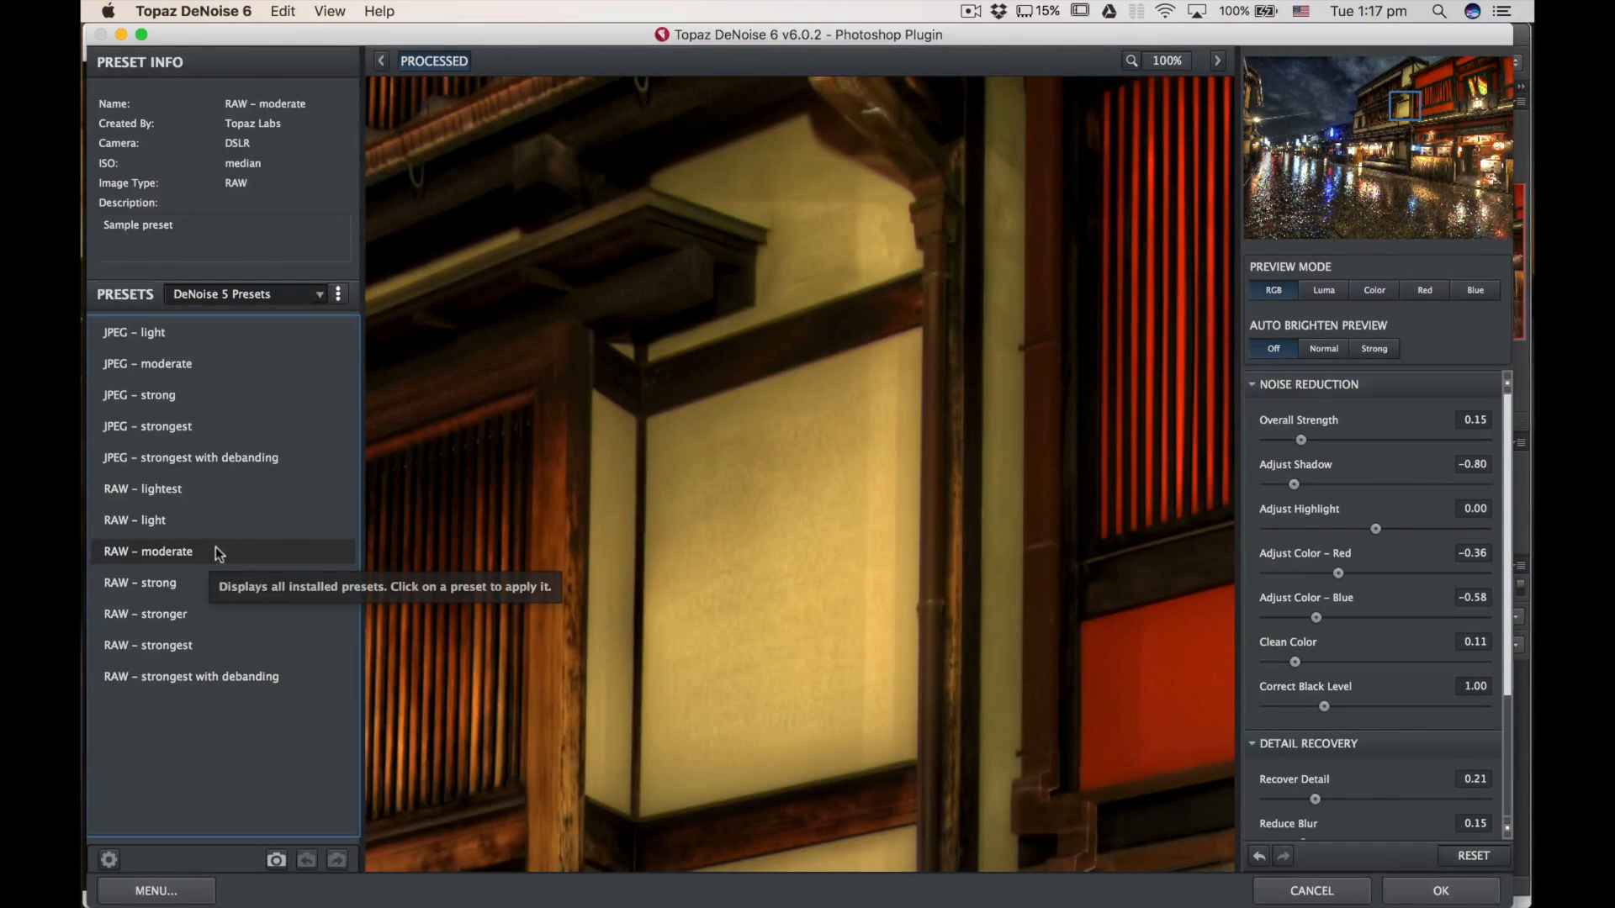
pyautogui.click(185, 521)
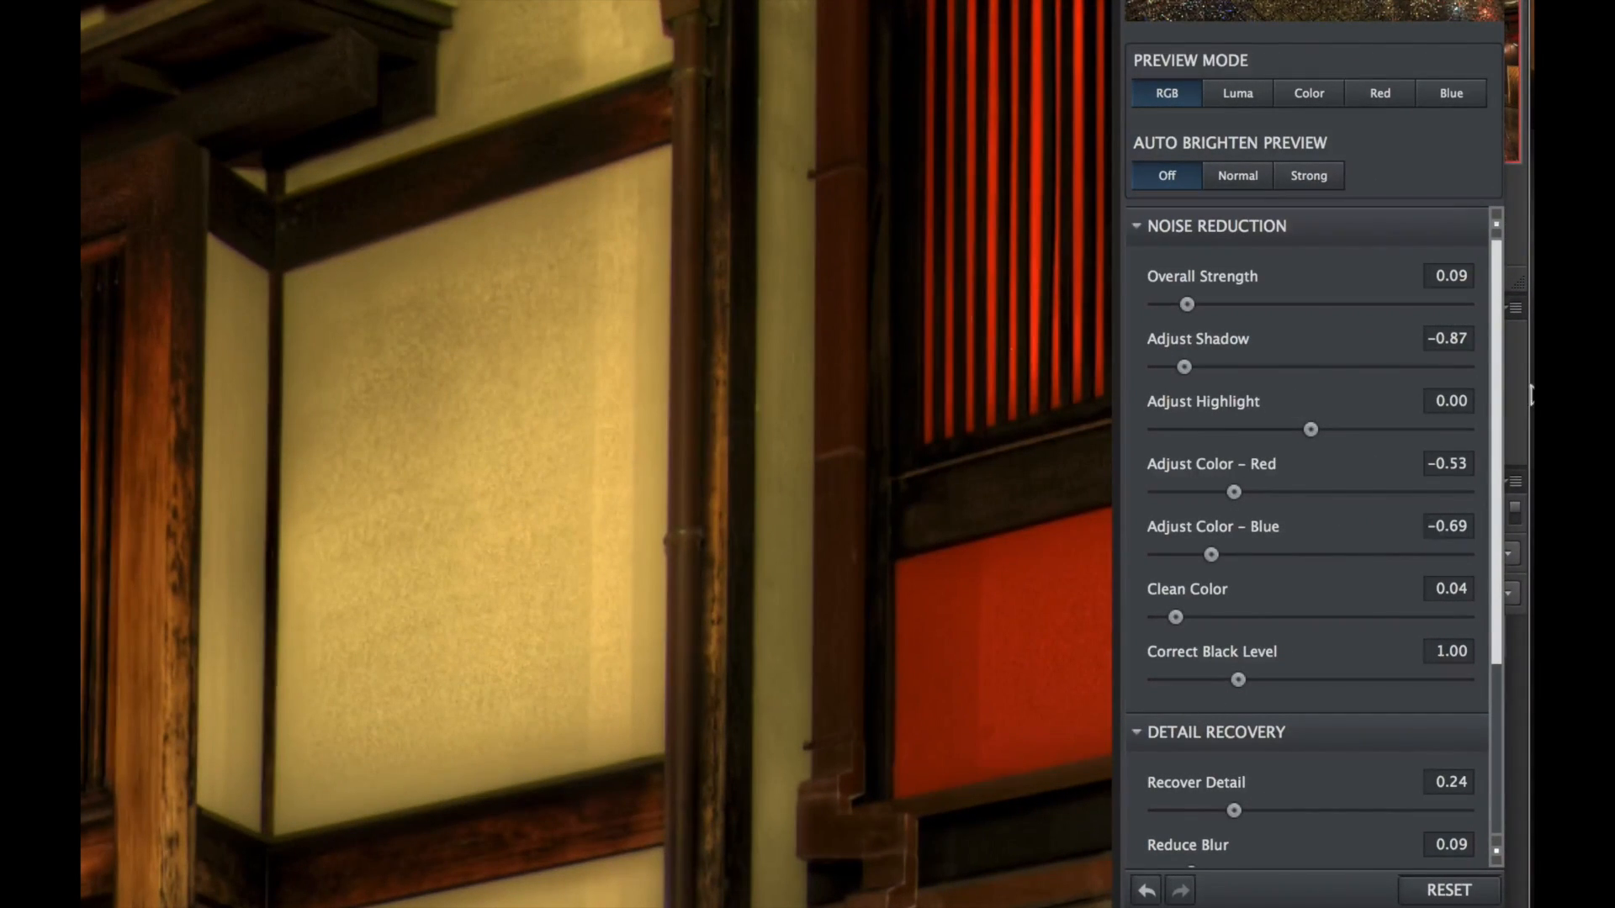
# - Raise Overall Strength to 0.12, increase Recover Detail, and apply the DeNoise filter to the duplicated layer
pyautogui.moveTo(1495, 404); pyautogui.dragTo(1485, 602)
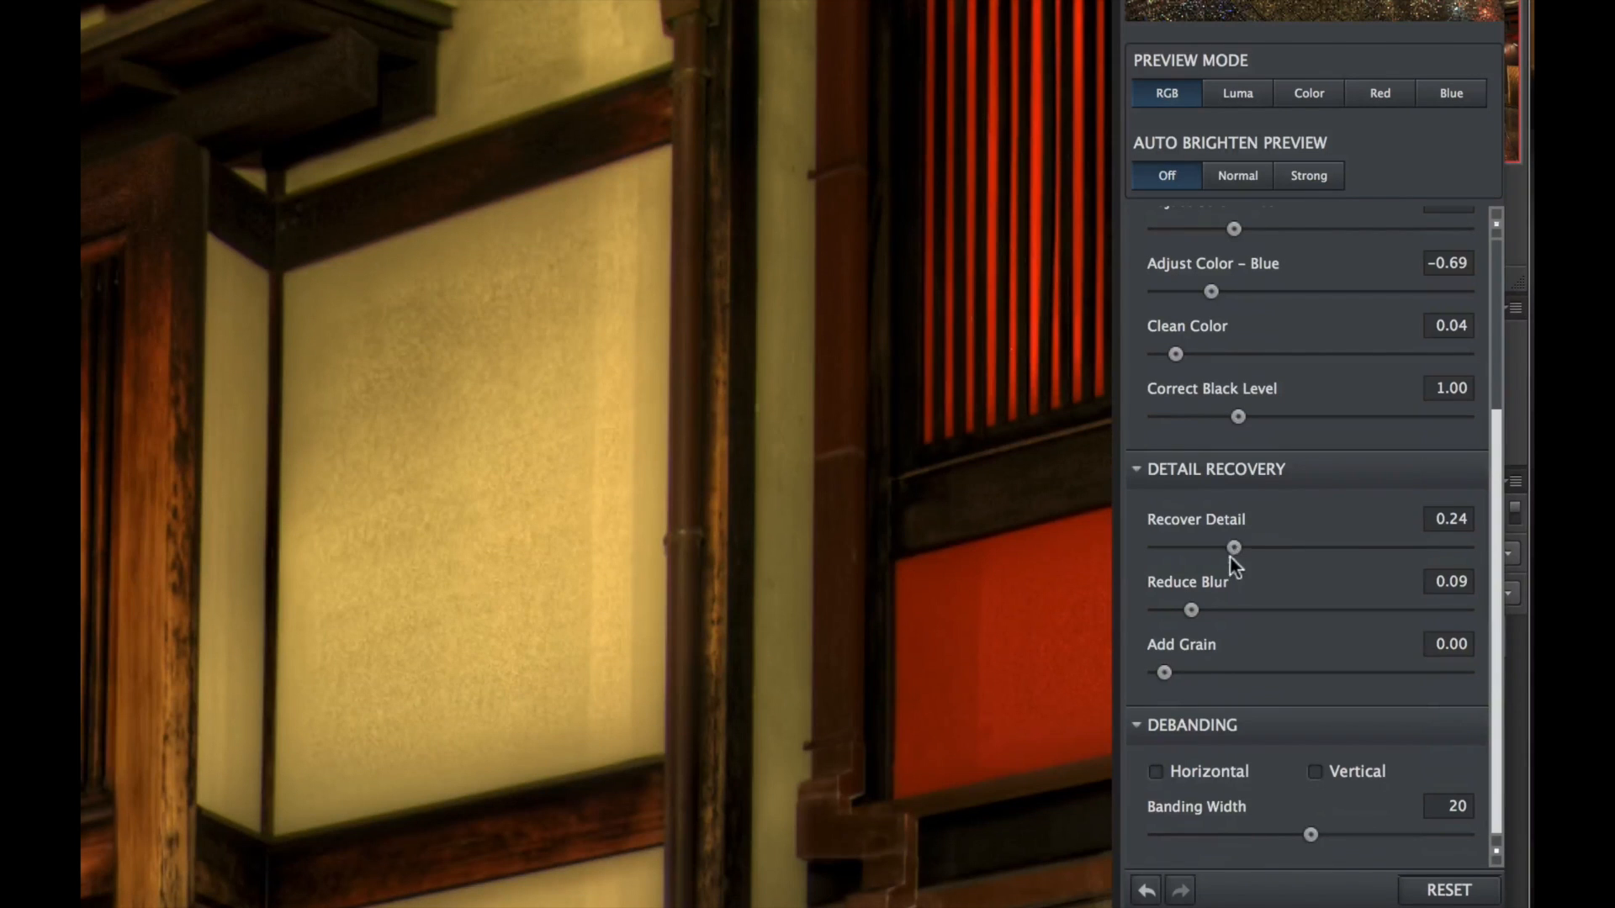
pyautogui.moveTo(1492, 557); pyautogui.dragTo(1435, 336)
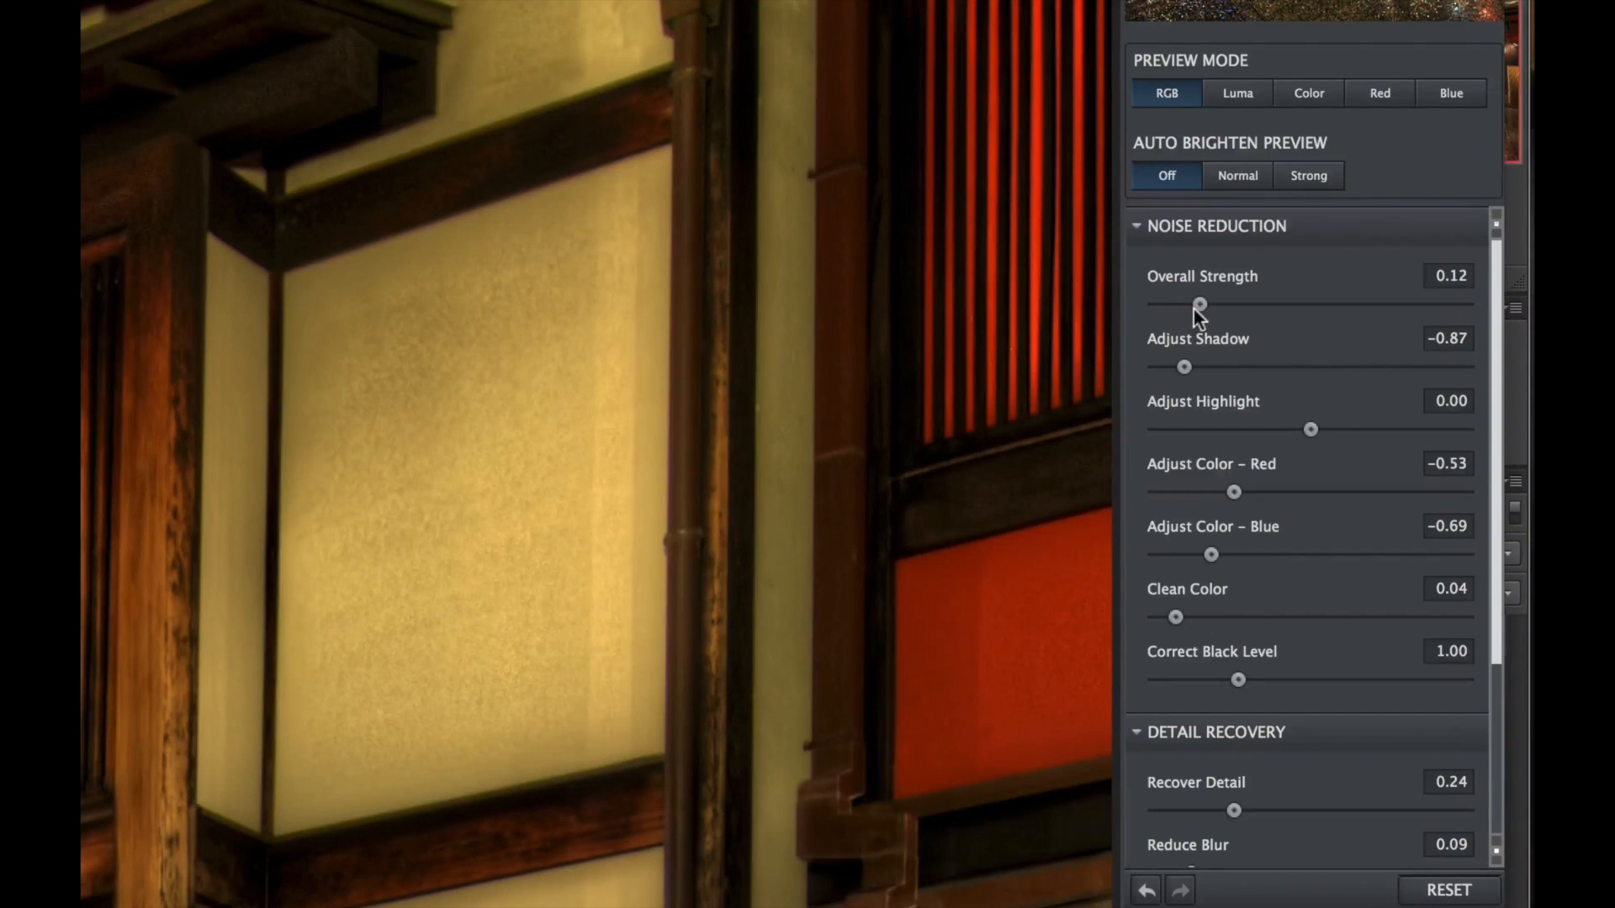
pyautogui.moveTo(1497, 395); pyautogui.dragTo(1504, 659)
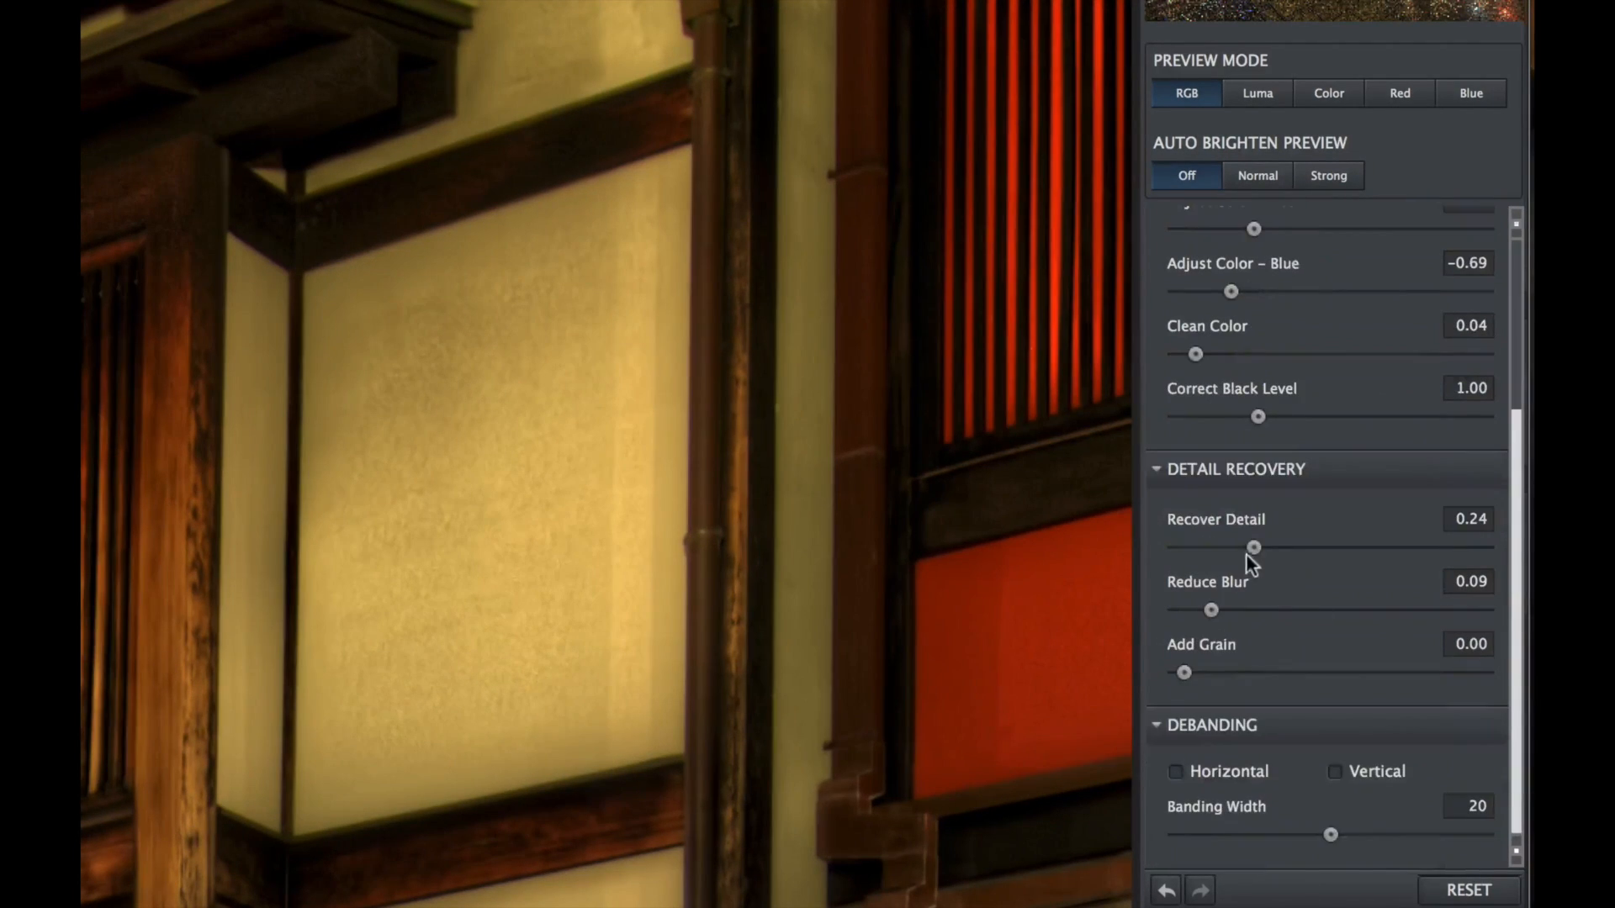
pyautogui.moveTo(1252, 541); pyautogui.dragTo(1307, 541)
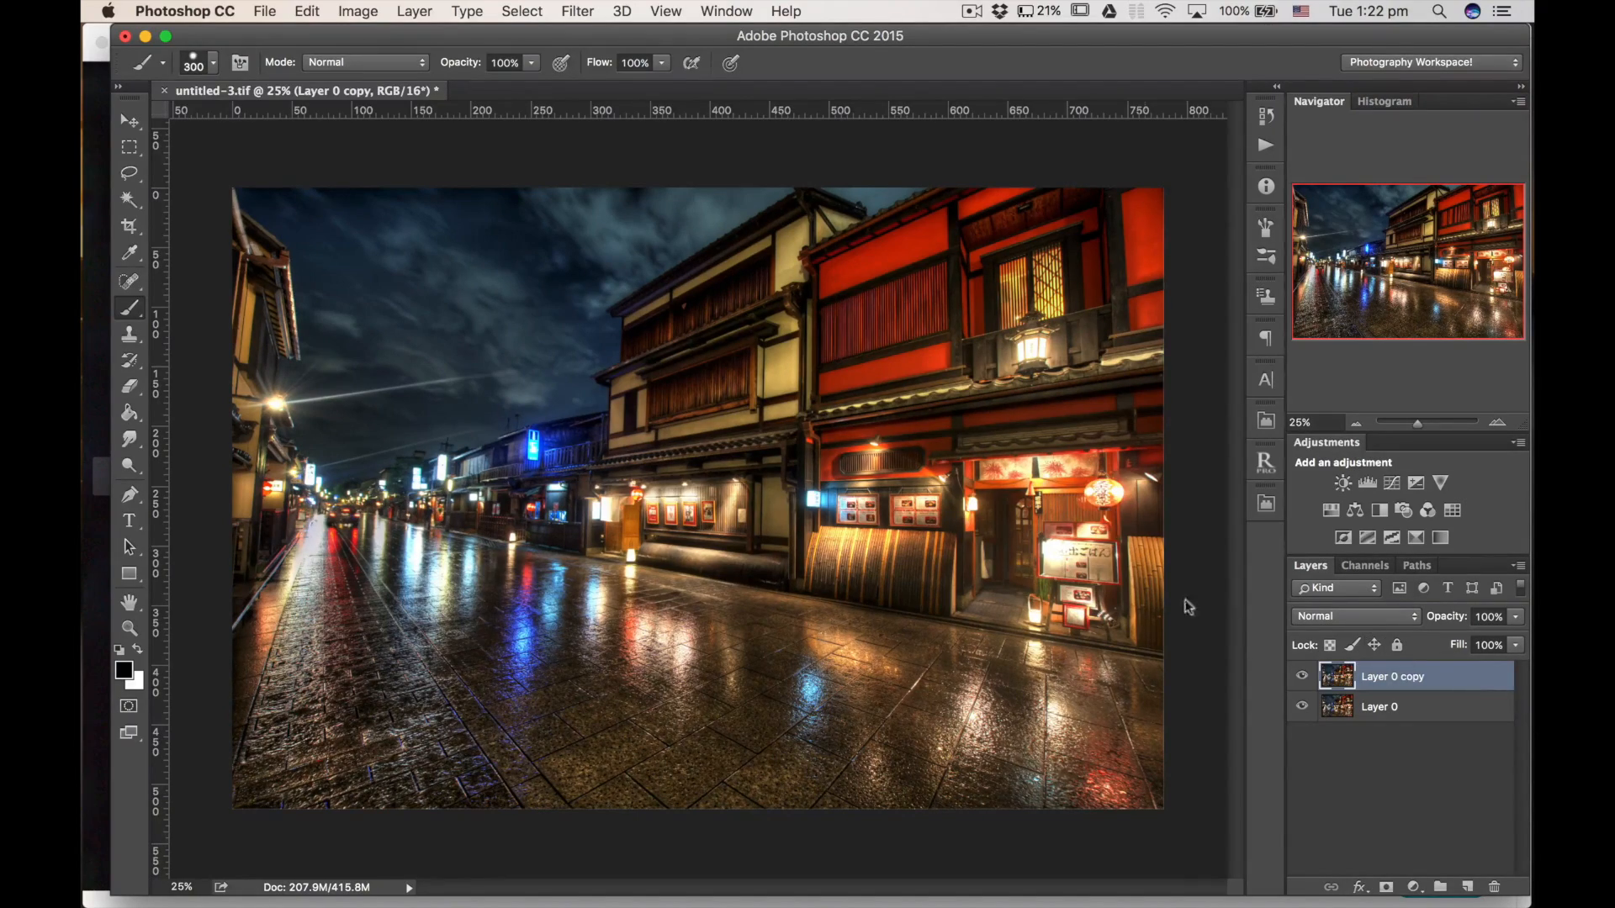
# - Compare the denoised layer with the original at 200% by toggling the visibility of Layer 0 copy
pyautogui.press('super+equal')
pyautogui.press('super+equal')
pyautogui.press('super+equal')
pyautogui.press('super+equal')
pyautogui.press('super+equal')
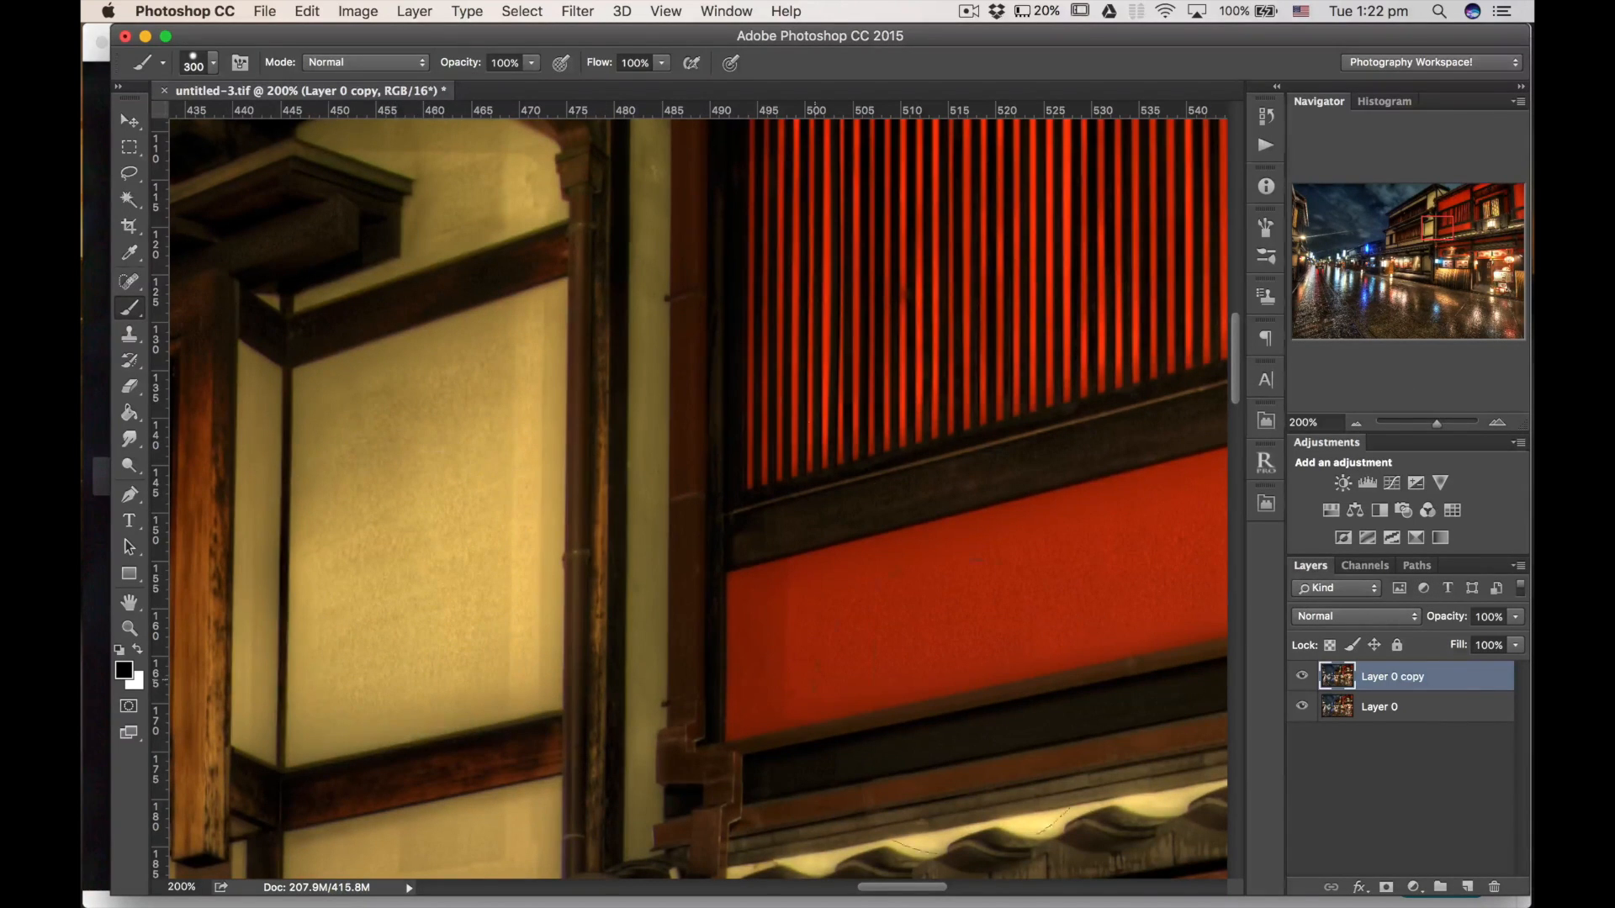
pyautogui.click(1303, 677)
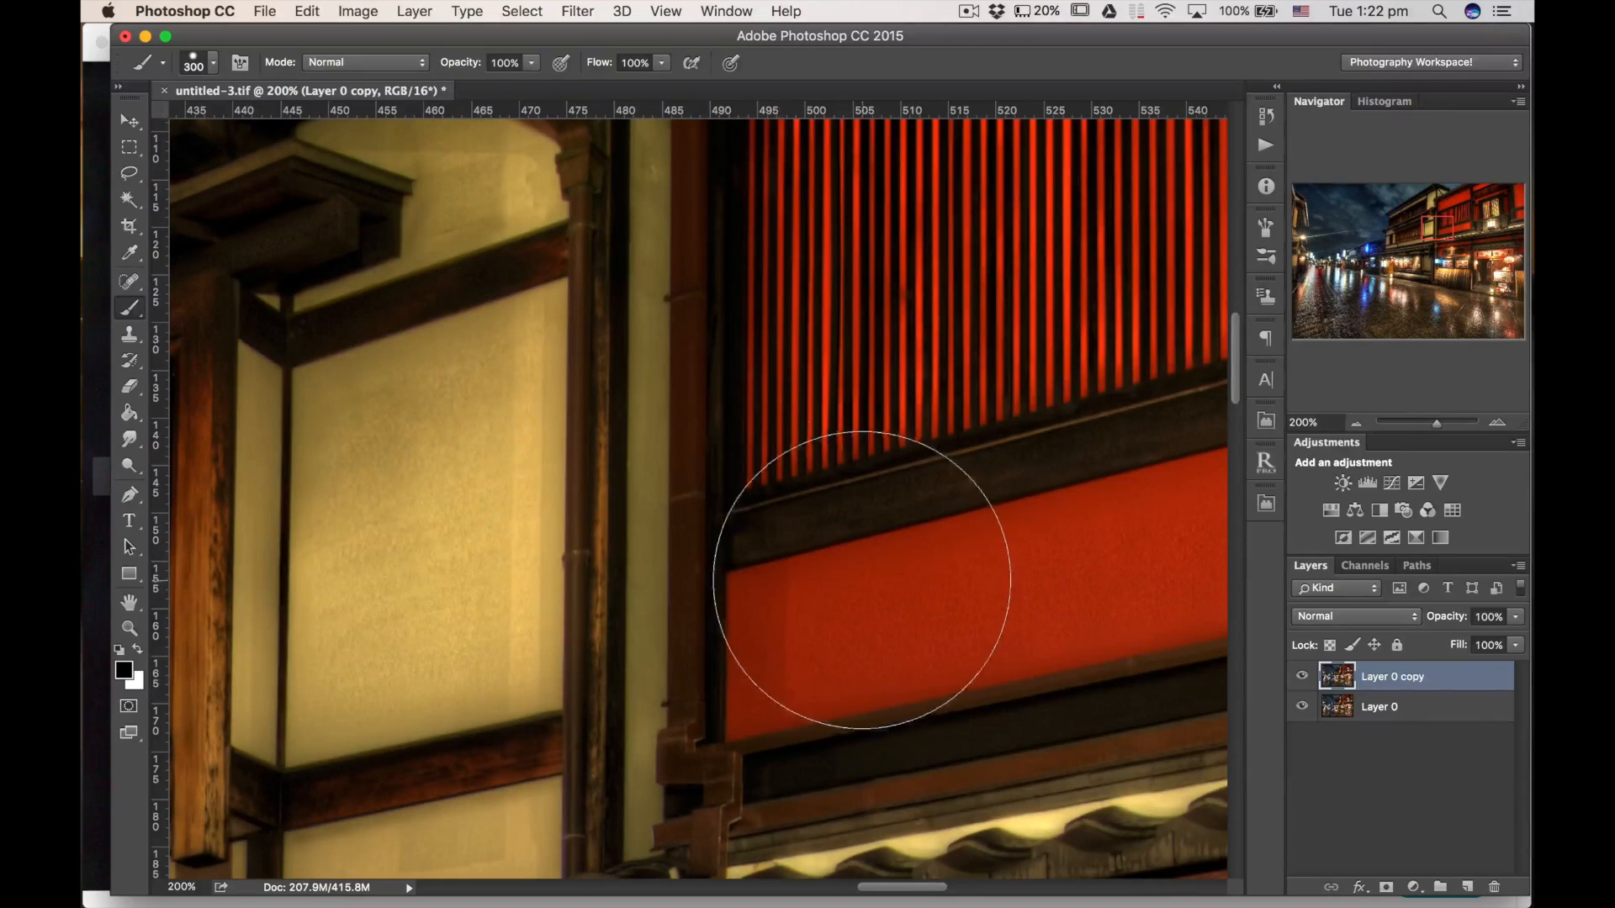
pyautogui.press('super+minus')
pyautogui.press('super+minus')
pyautogui.press('super+minus')
pyautogui.press('super+minus')
pyautogui.press('super+minus')
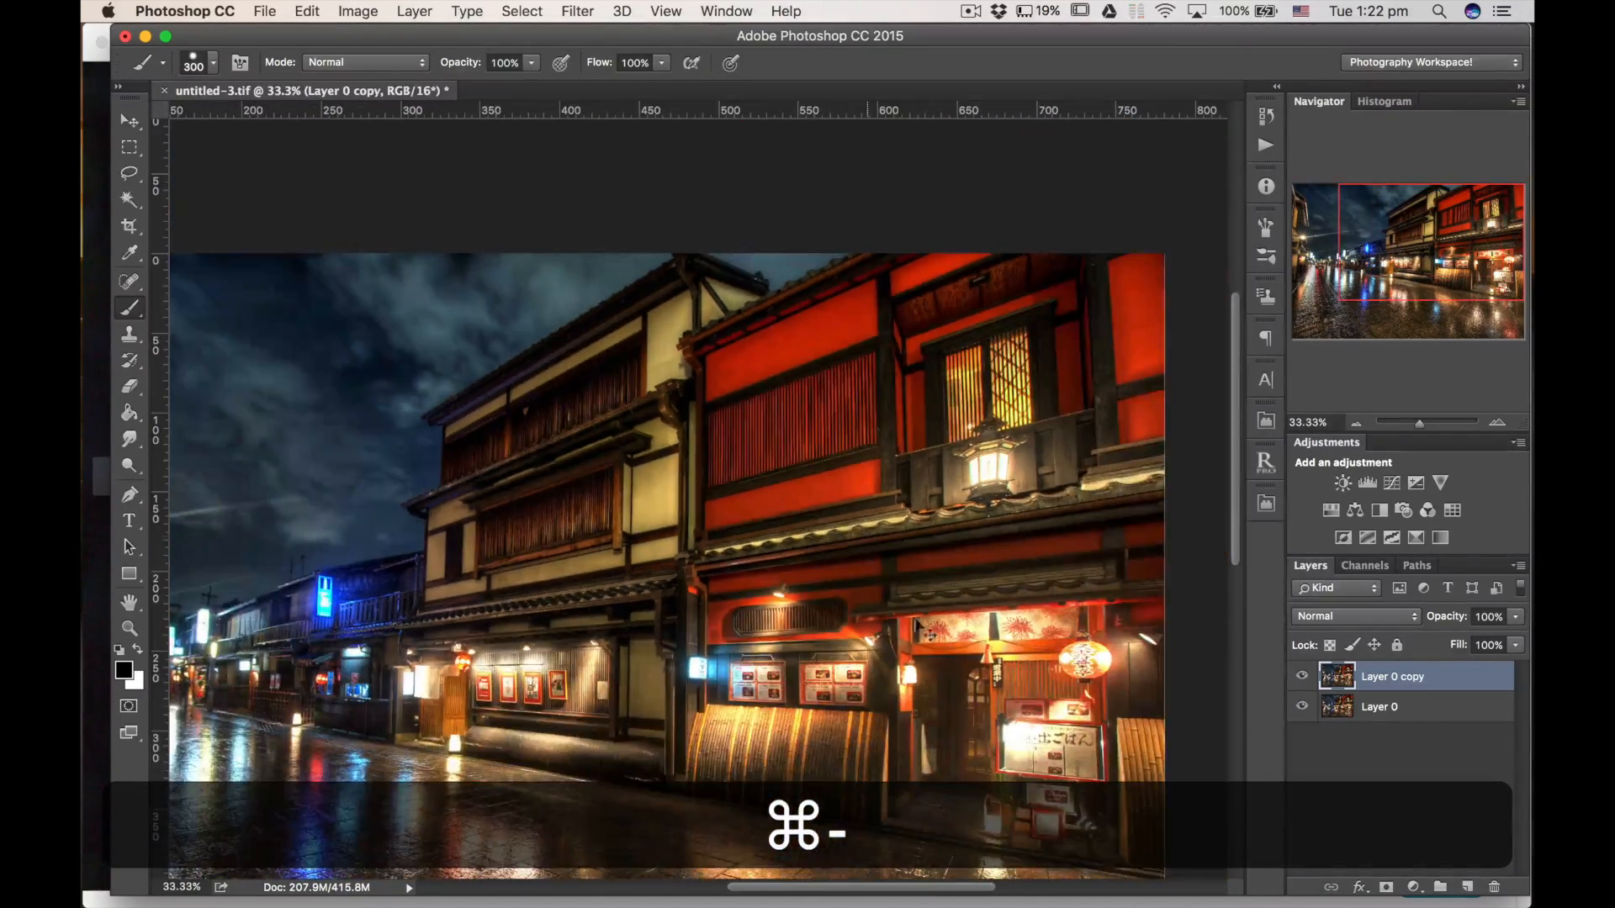
pyautogui.press('super+minus')
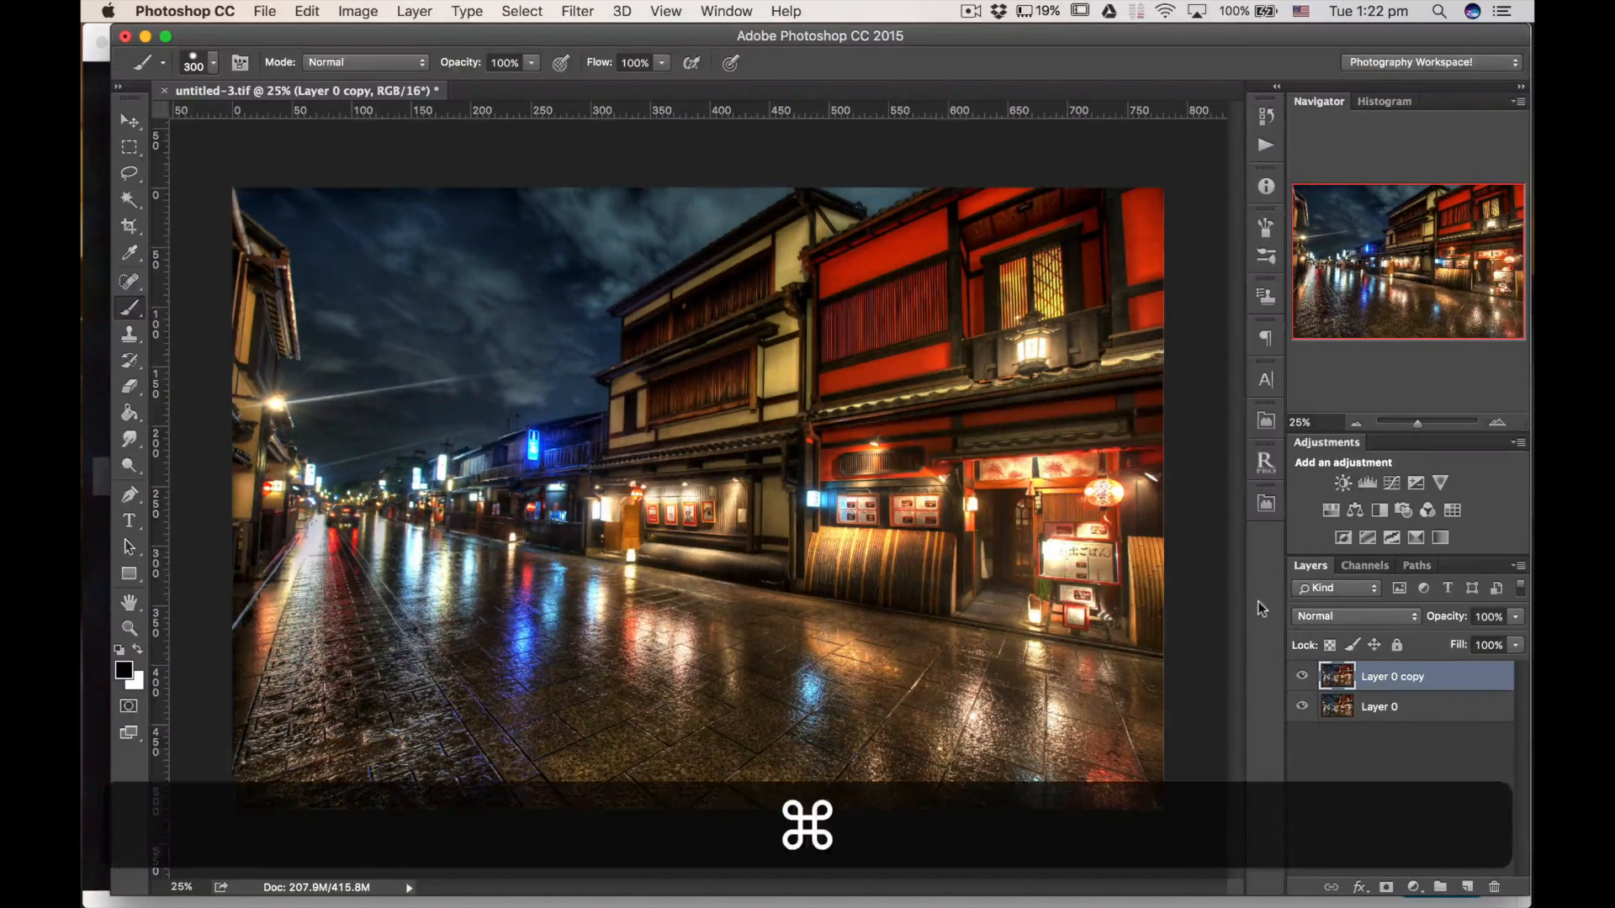
# - Add a layer mask to Layer 0 copy, invert it to black, and check the masking by toggling the layer's visibility
pyautogui.press('super+equal')
pyautogui.press('super+equal')
pyautogui.press('super+equal')
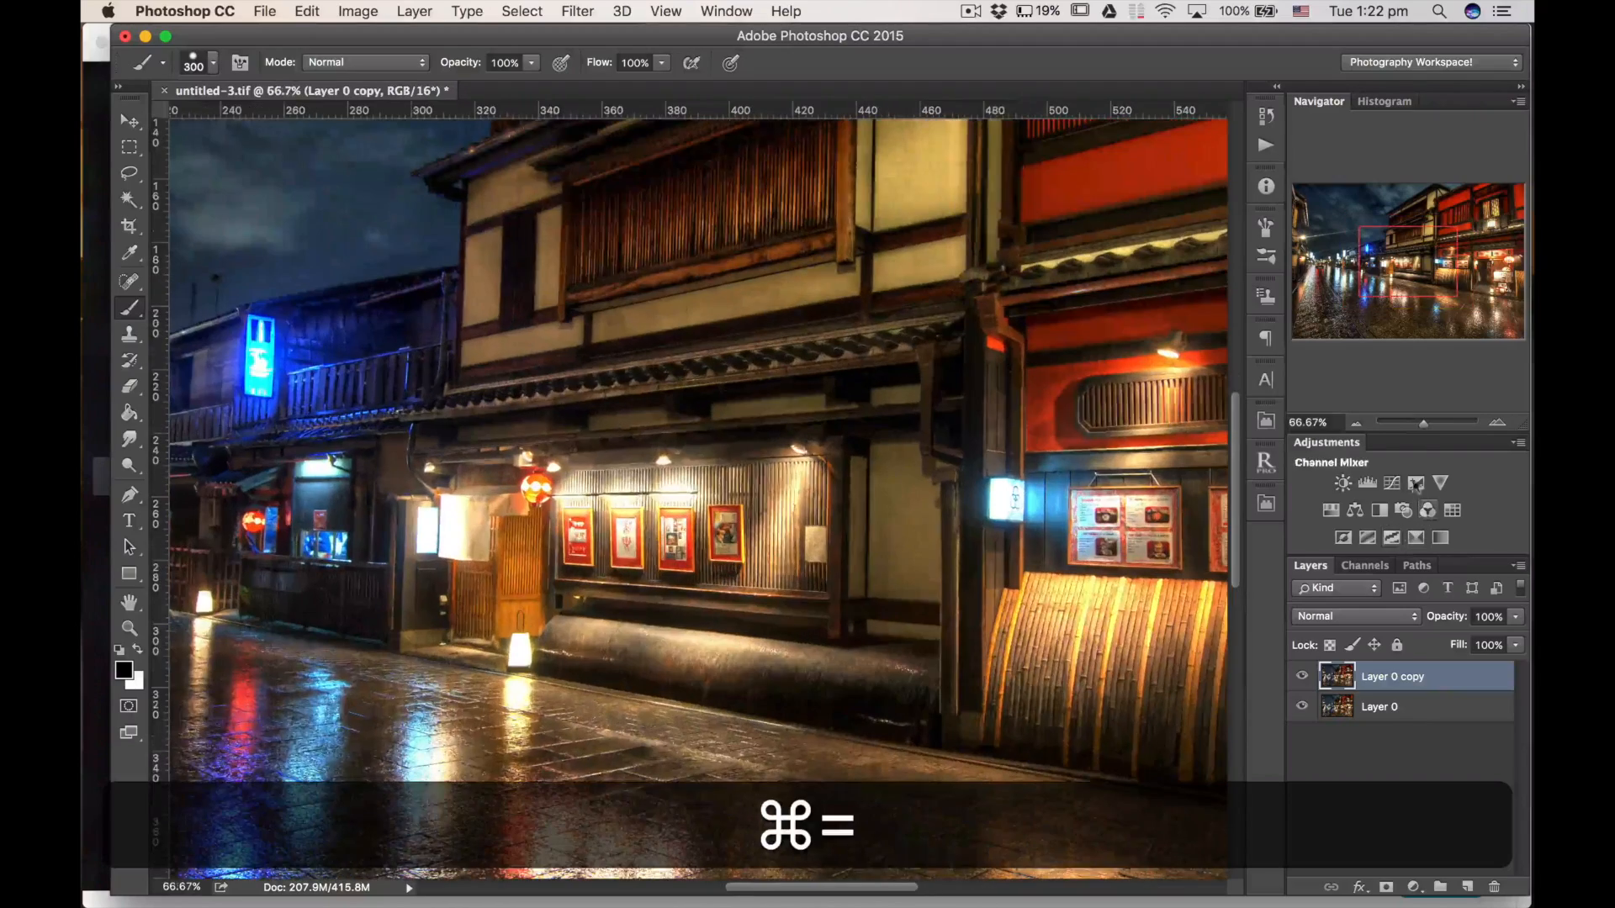
pyautogui.moveTo(1392, 284); pyautogui.dragTo(1407, 242)
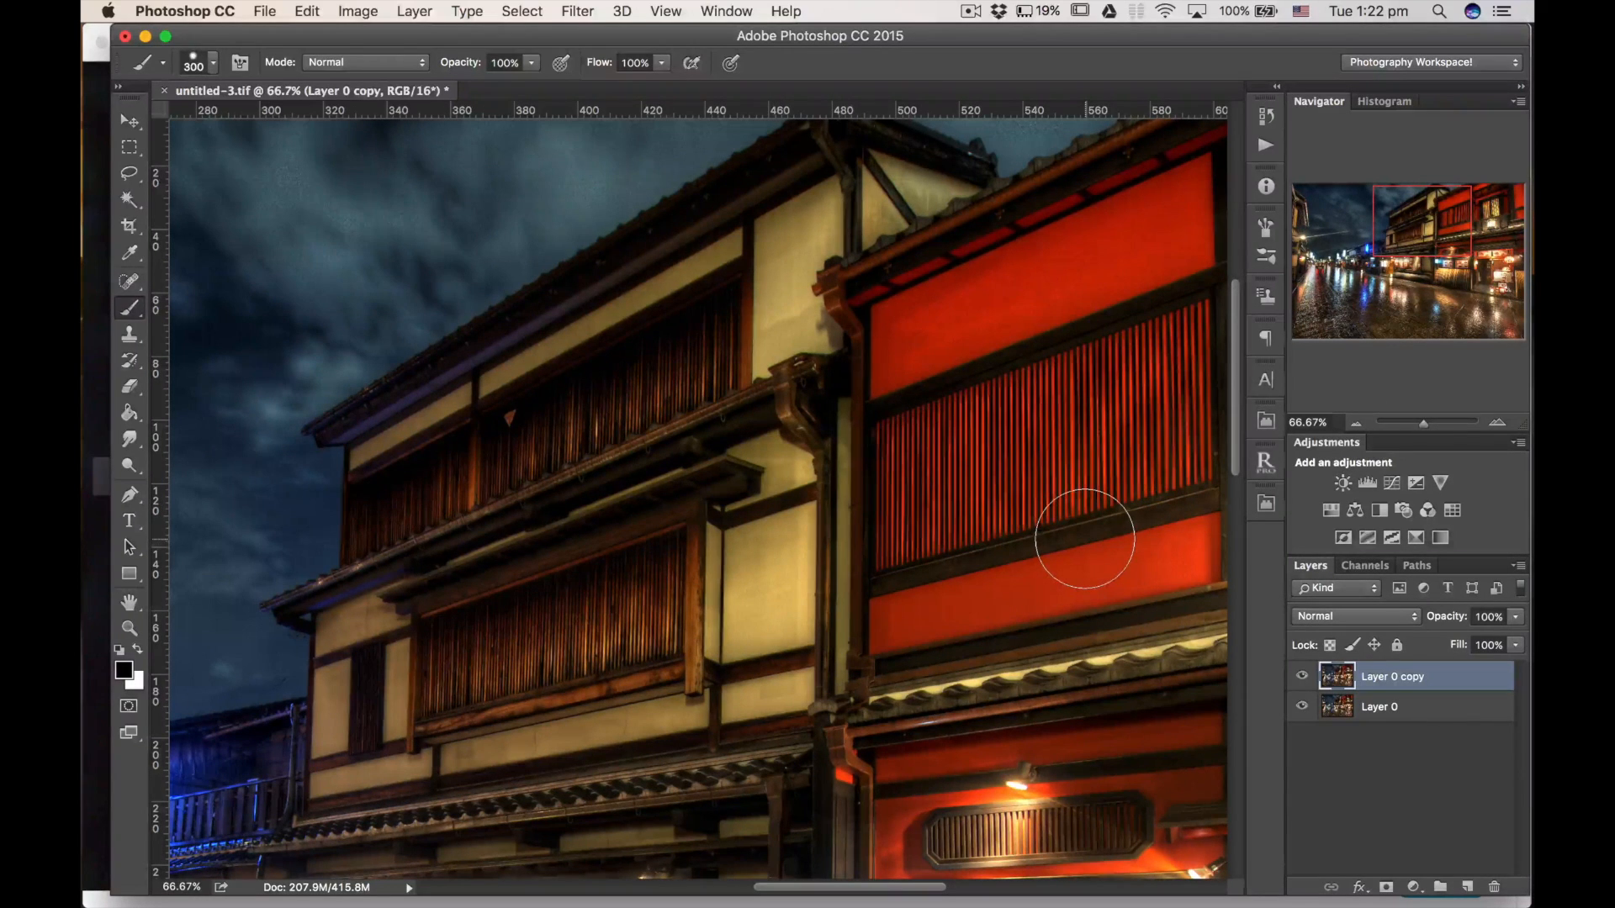
pyautogui.moveTo(1398, 244)
pyautogui.mouseDown()
pyautogui.moveTo(1331, 315)
pyautogui.moveTo(1416, 239)
pyautogui.mouseUp()
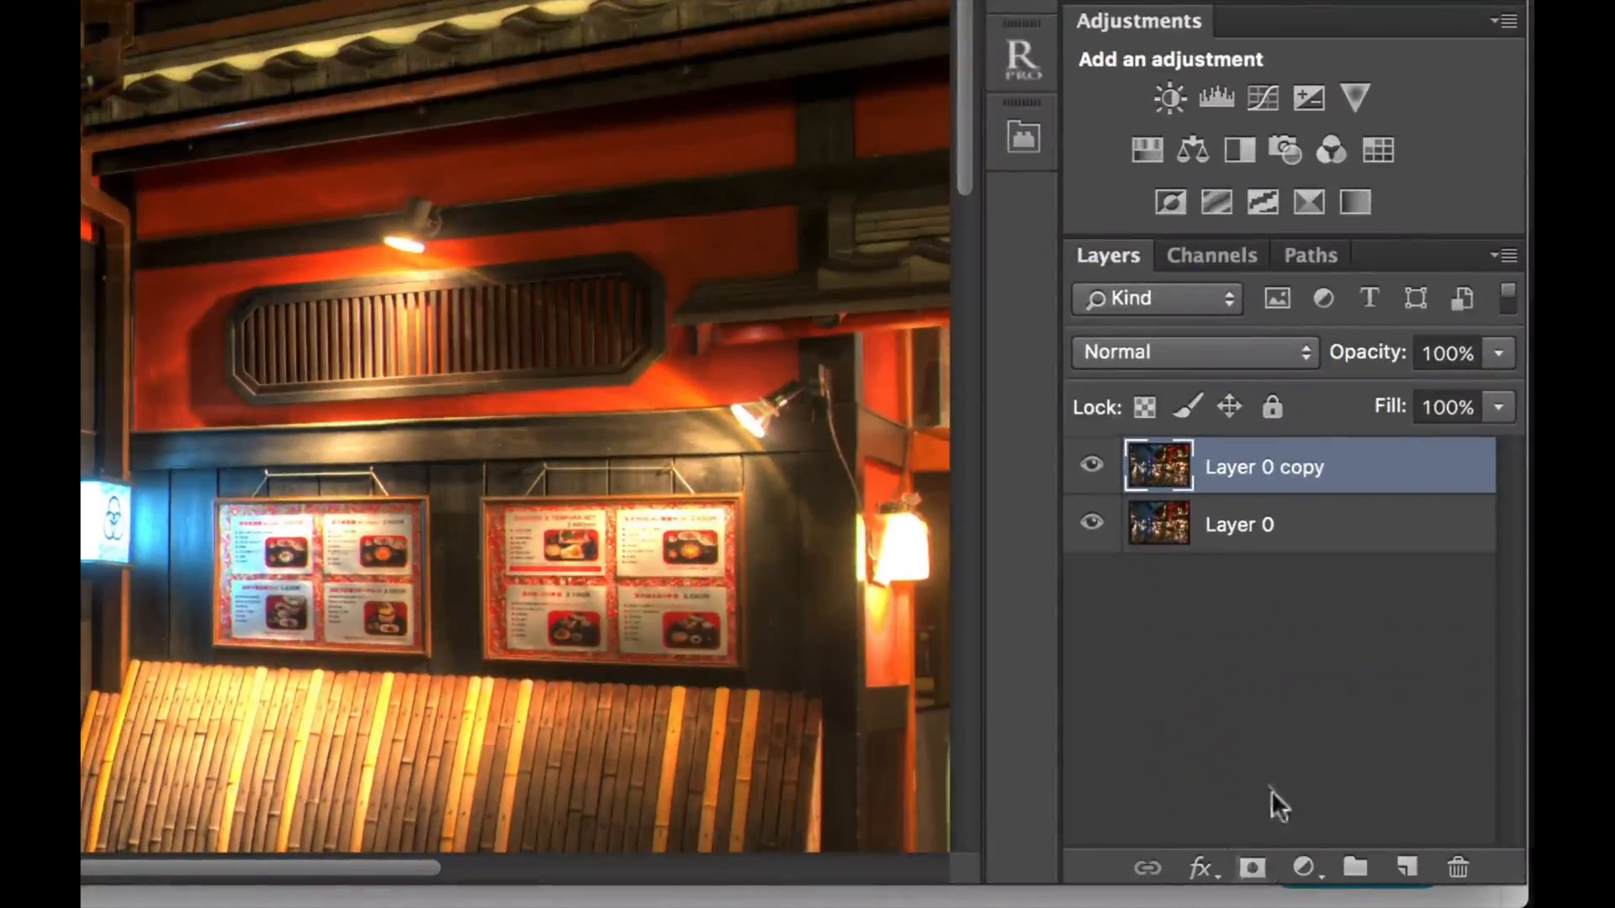
pyautogui.click(1253, 867)
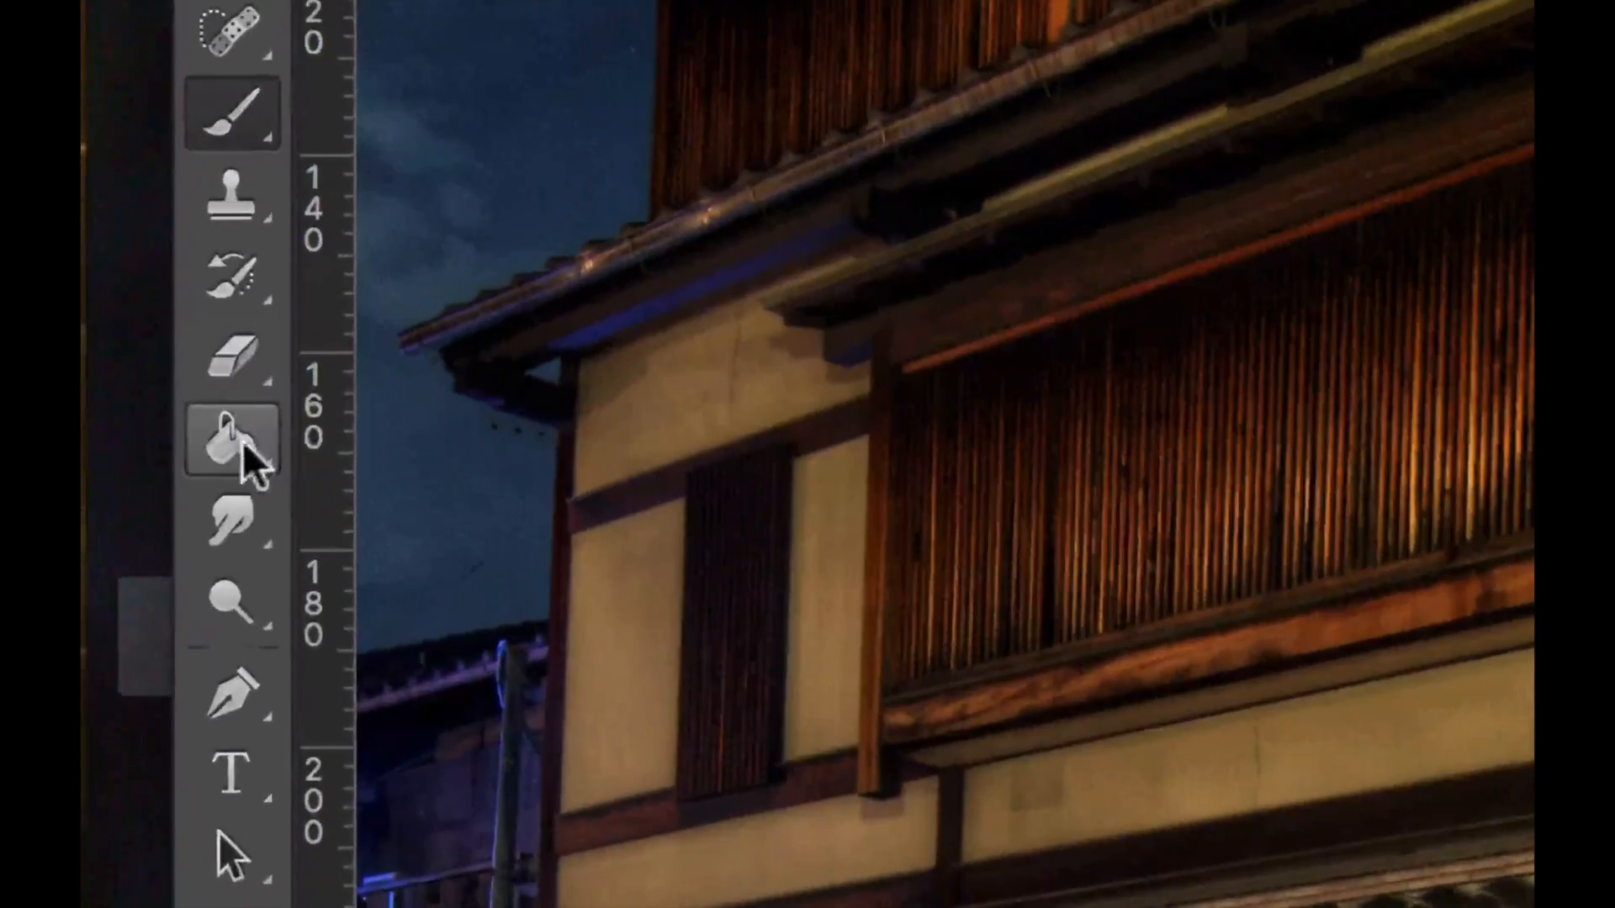
pyautogui.click(224, 438)
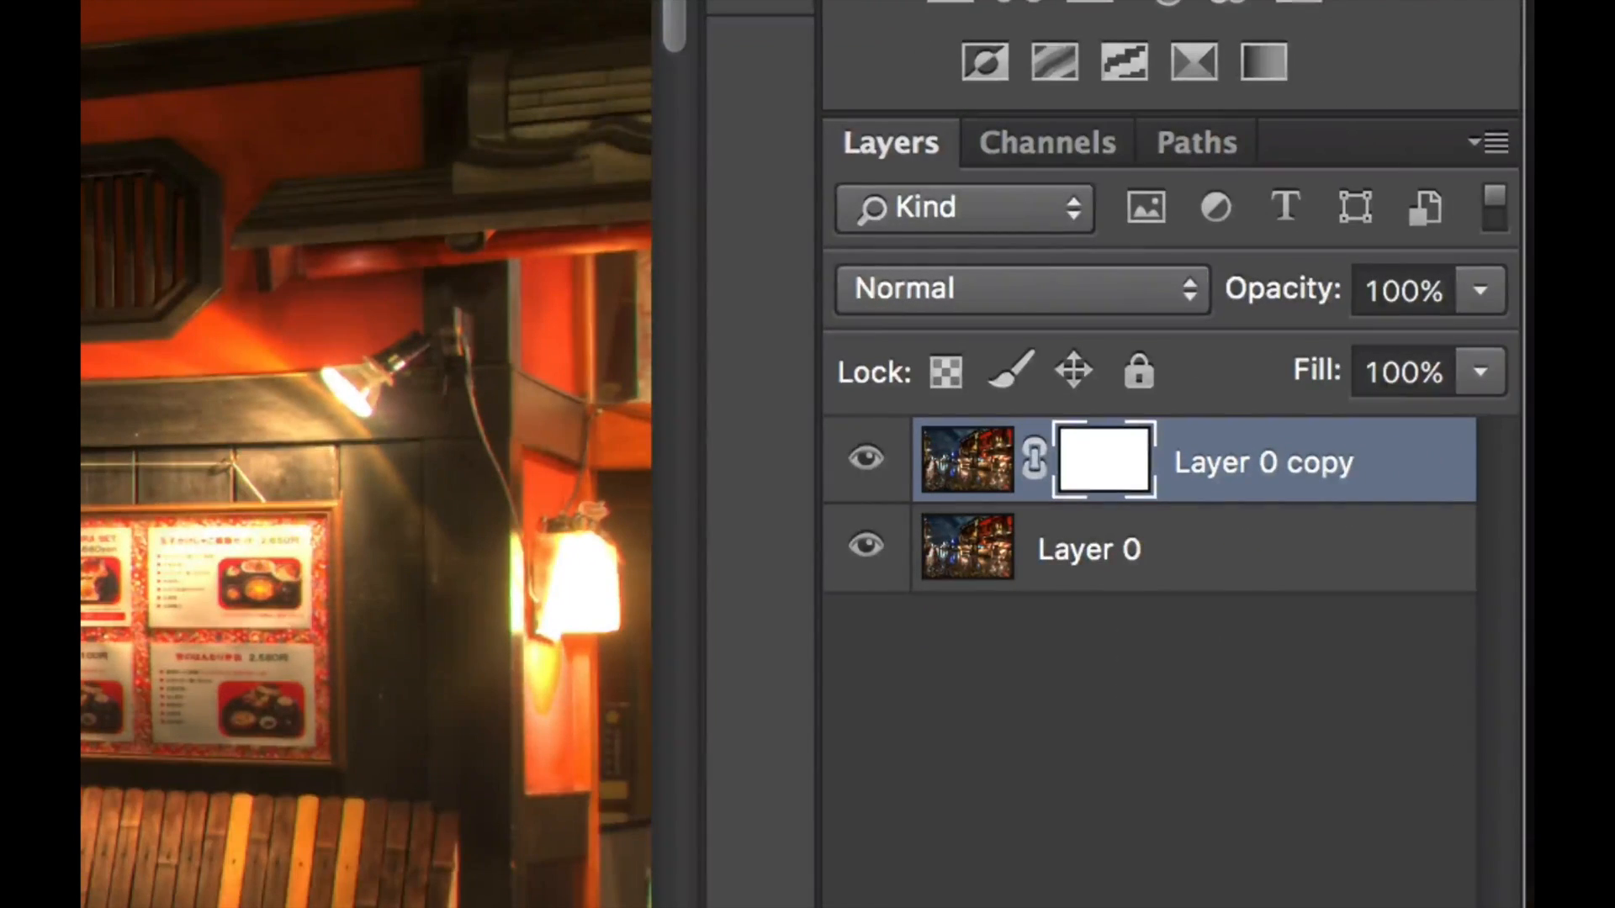
pyautogui.press('super+i')
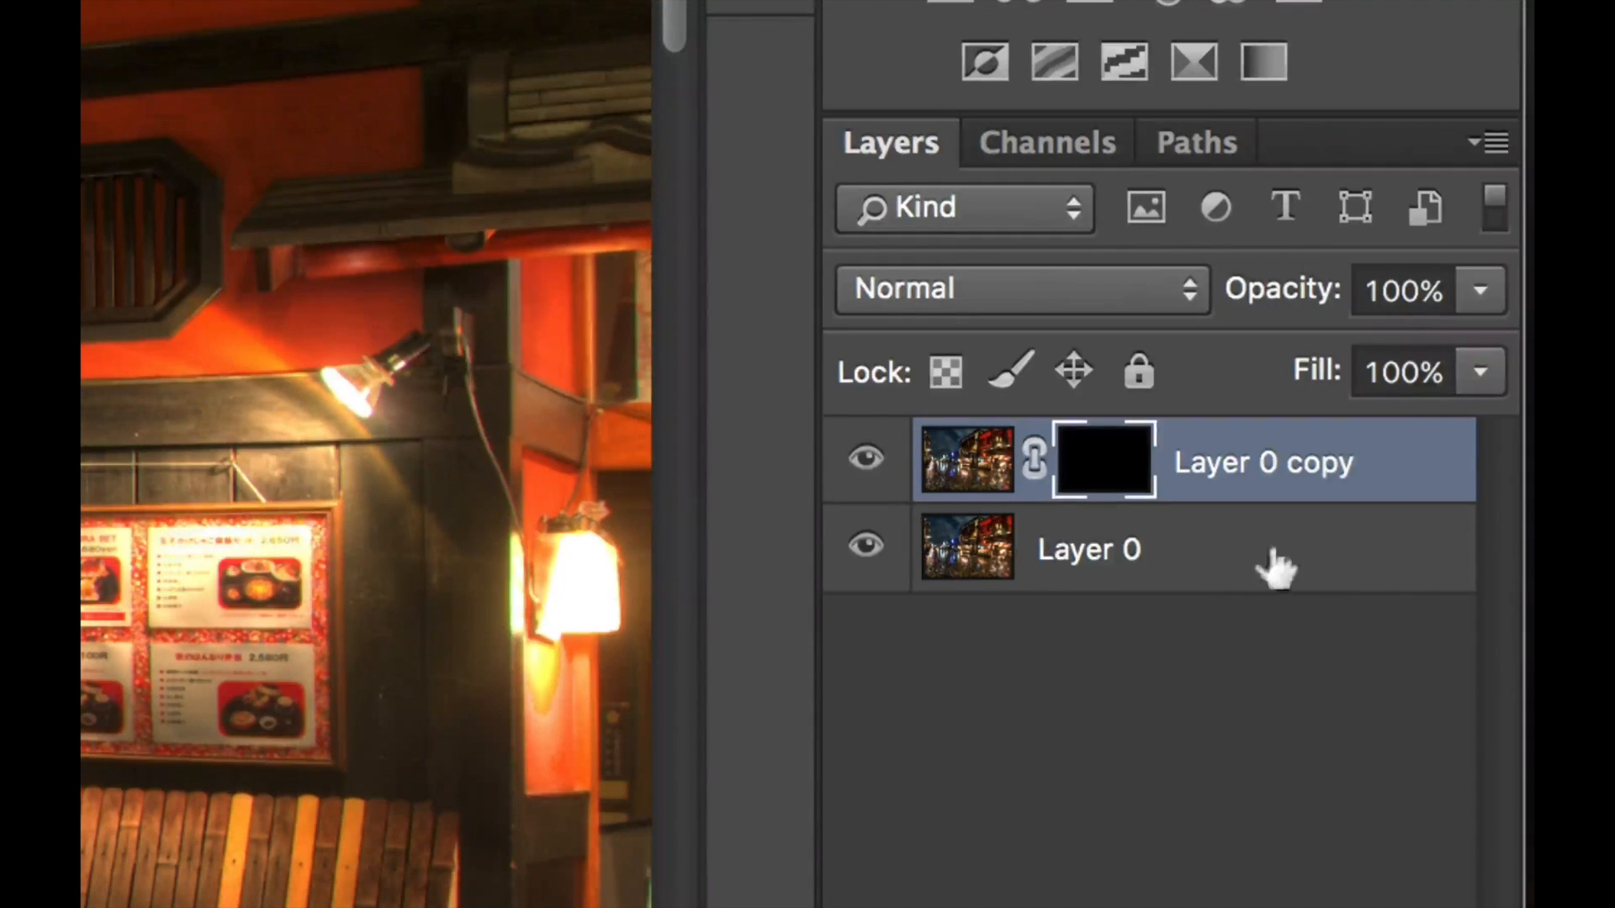
pyautogui.click(865, 462)
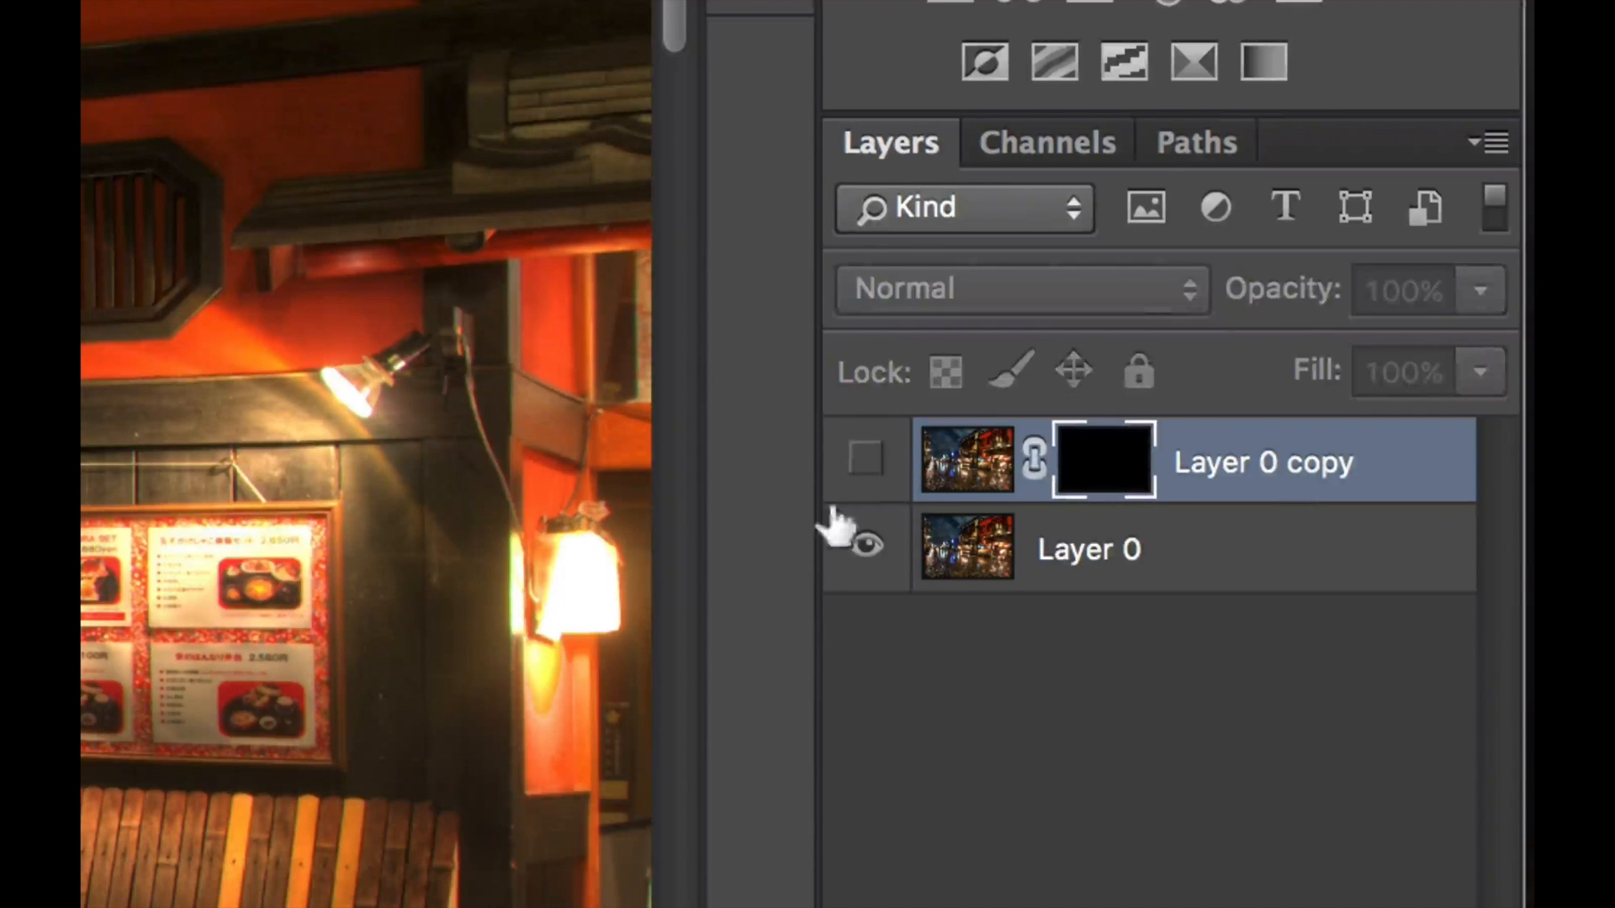
pyautogui.click(865, 459)
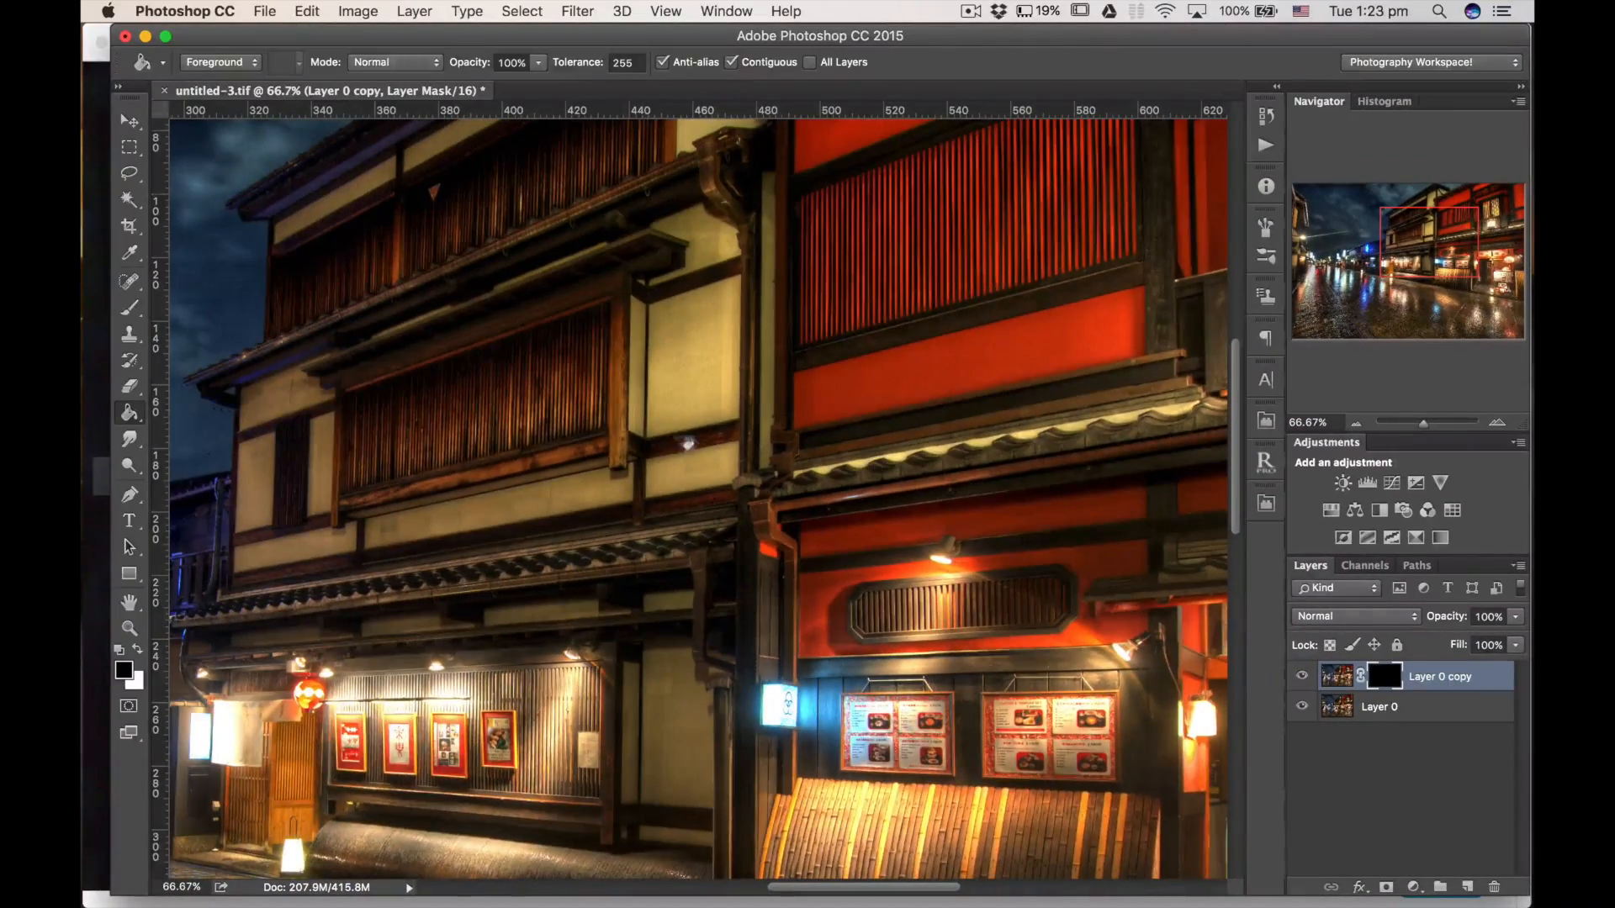
# - Paint white on the mask over the cream wall panels around the lower lattice window, reducing the brush size to 125
pyautogui.press('b')
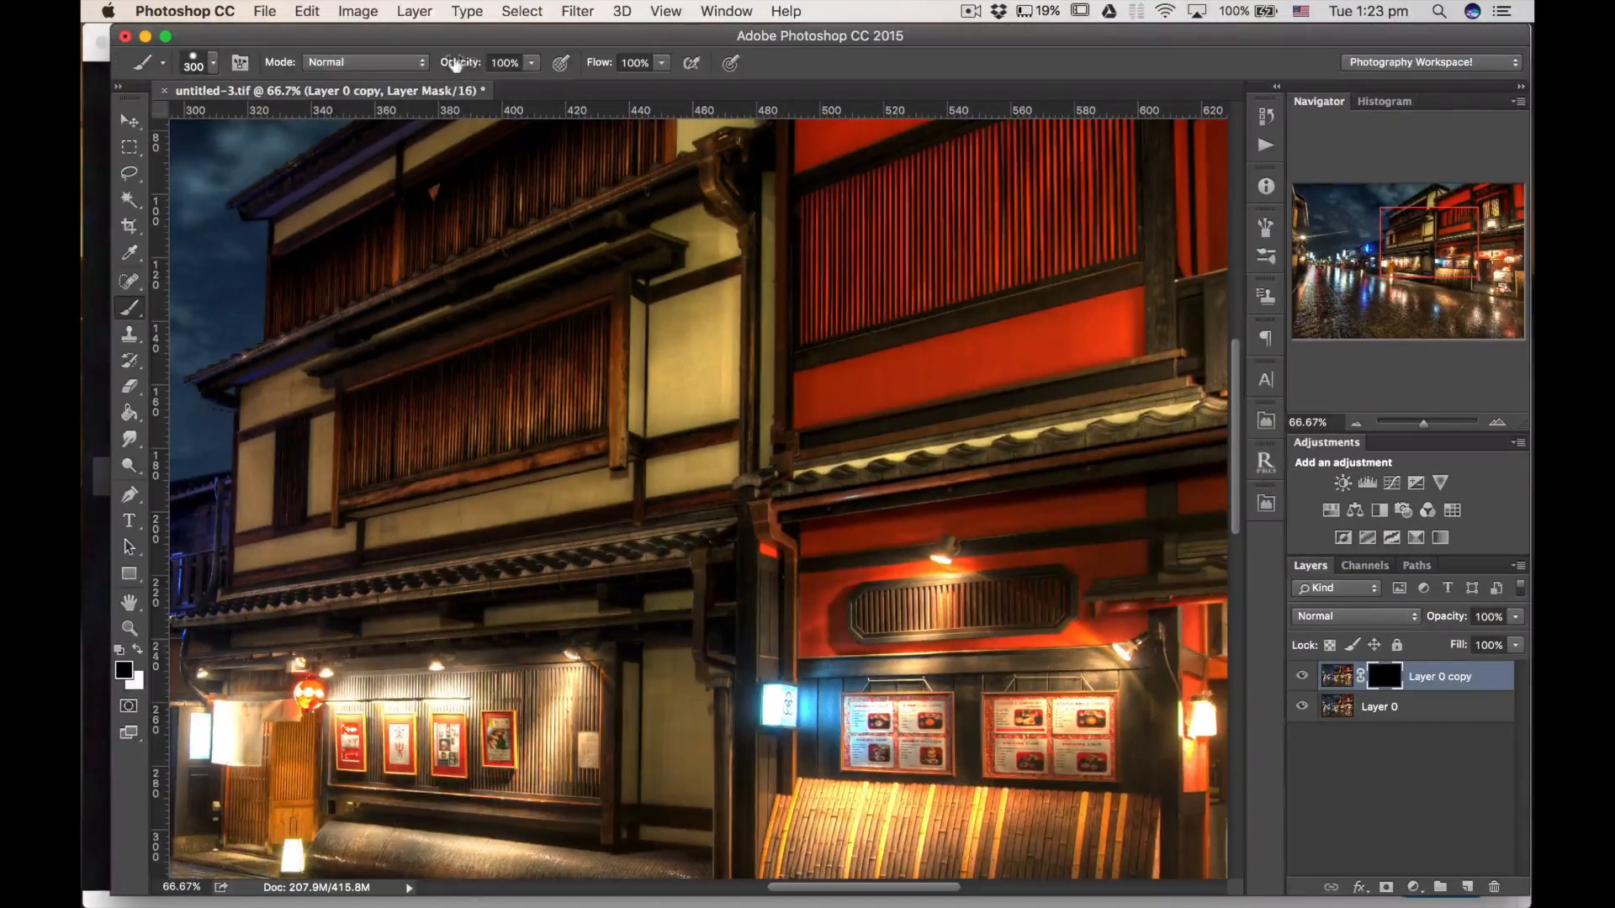
pyautogui.moveTo(456, 64)
pyautogui.mouseDown()
pyautogui.moveTo(339, 72)
pyautogui.moveTo(412, 68)
pyautogui.moveTo(496, 105)
pyautogui.mouseUp()
pyautogui.press('x')
pyautogui.press('super+equal')
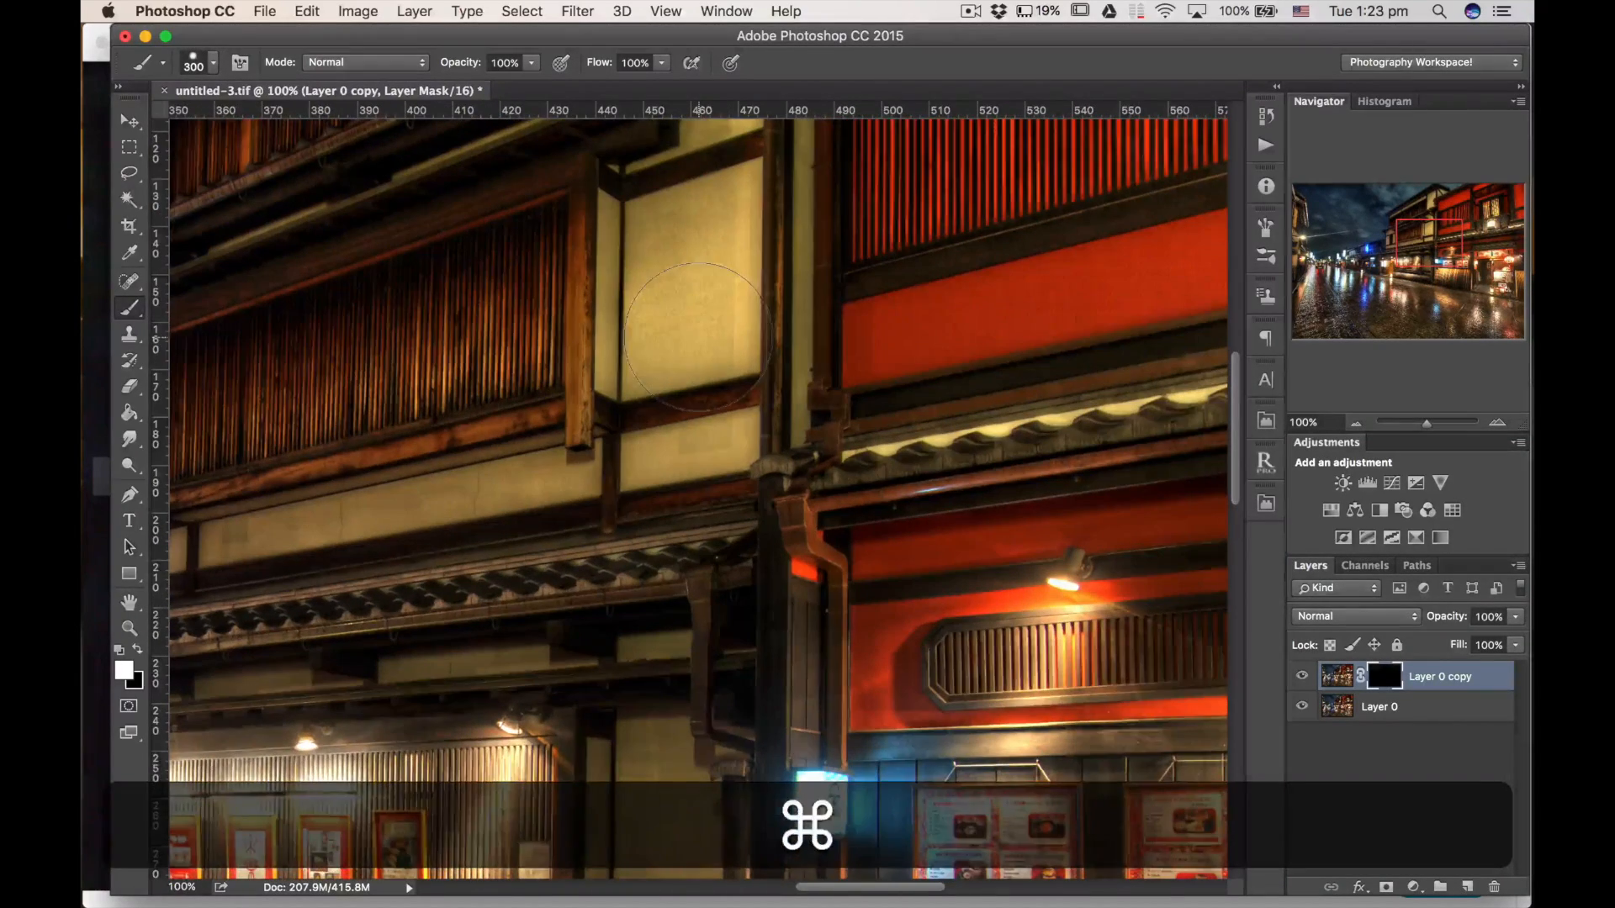
pyautogui.scroll(5, 721, 371)
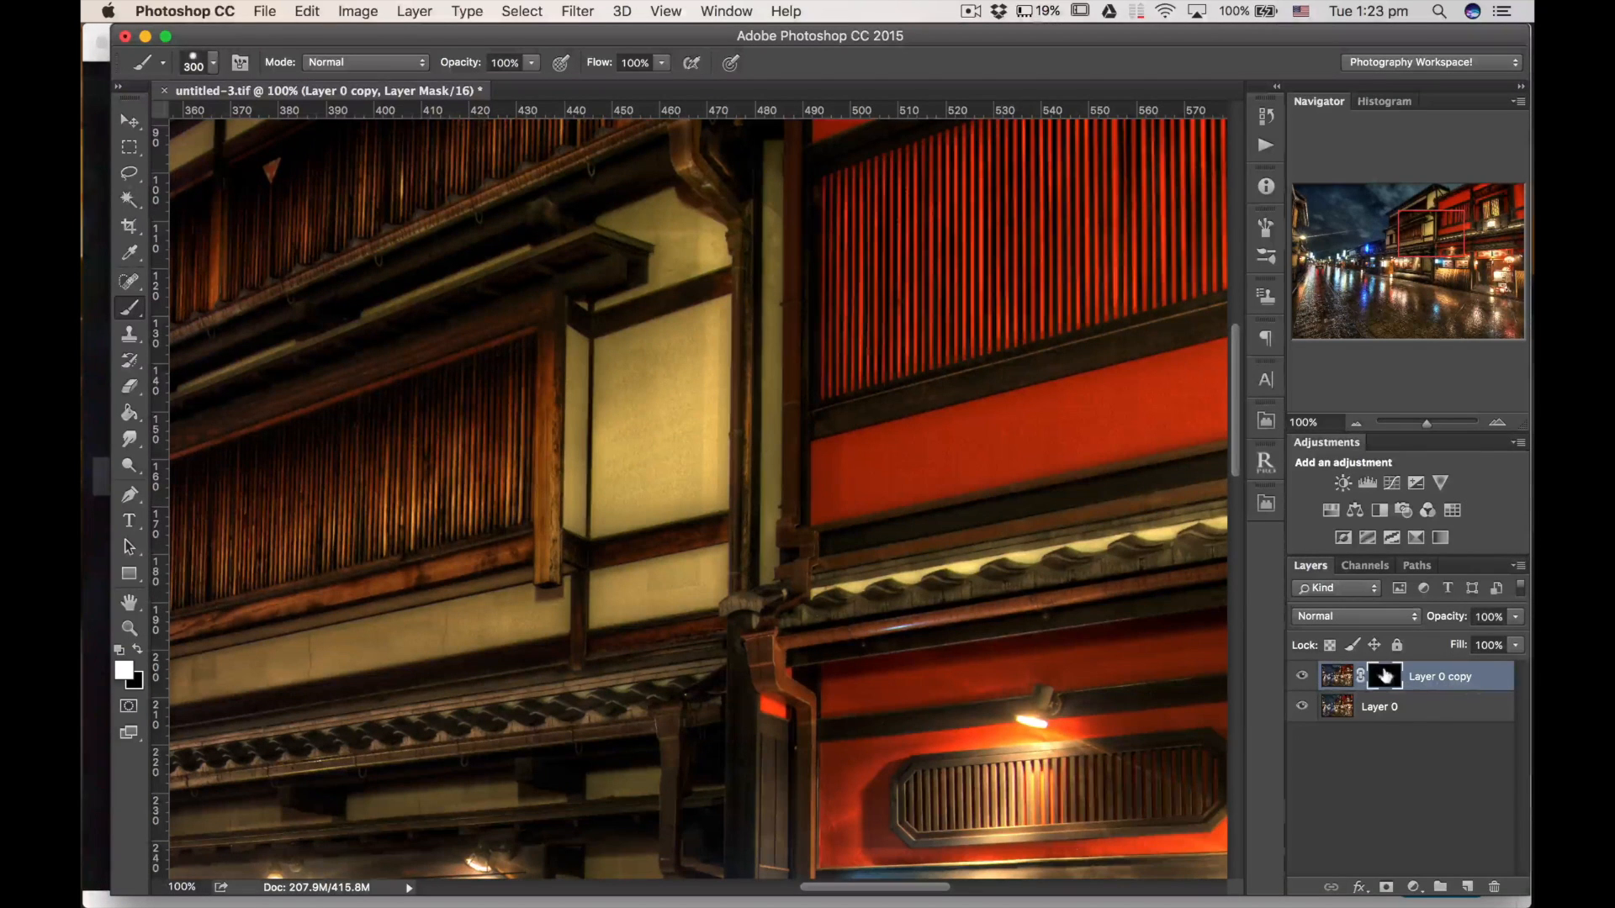
pyautogui.moveTo(663, 313)
pyautogui.mouseDown()
pyautogui.moveTo(679, 362)
pyautogui.moveTo(643, 555)
pyautogui.mouseUp()
pyautogui.press('[')
pyautogui.moveTo(636, 595); pyautogui.dragTo(202, 665)
# - Paint white on the Layer 0 copy mask over the cream wall panels of the cream building's upper storey with the 125 brush
pyautogui.scroll(6, 711, 446)
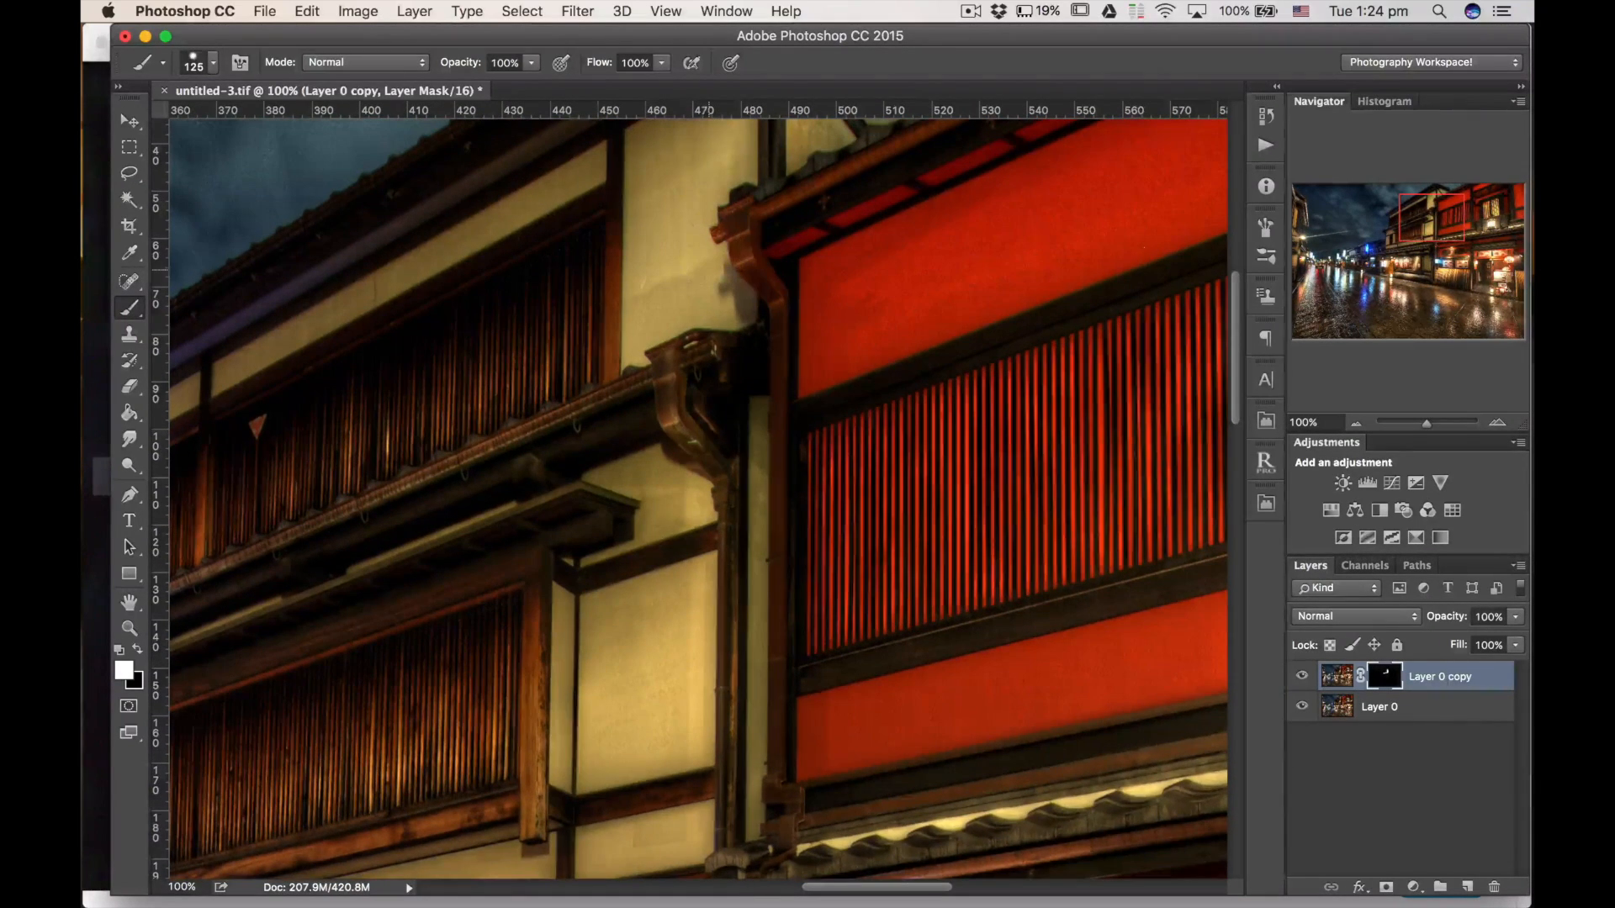
pyautogui.scroll(3, 665, 374)
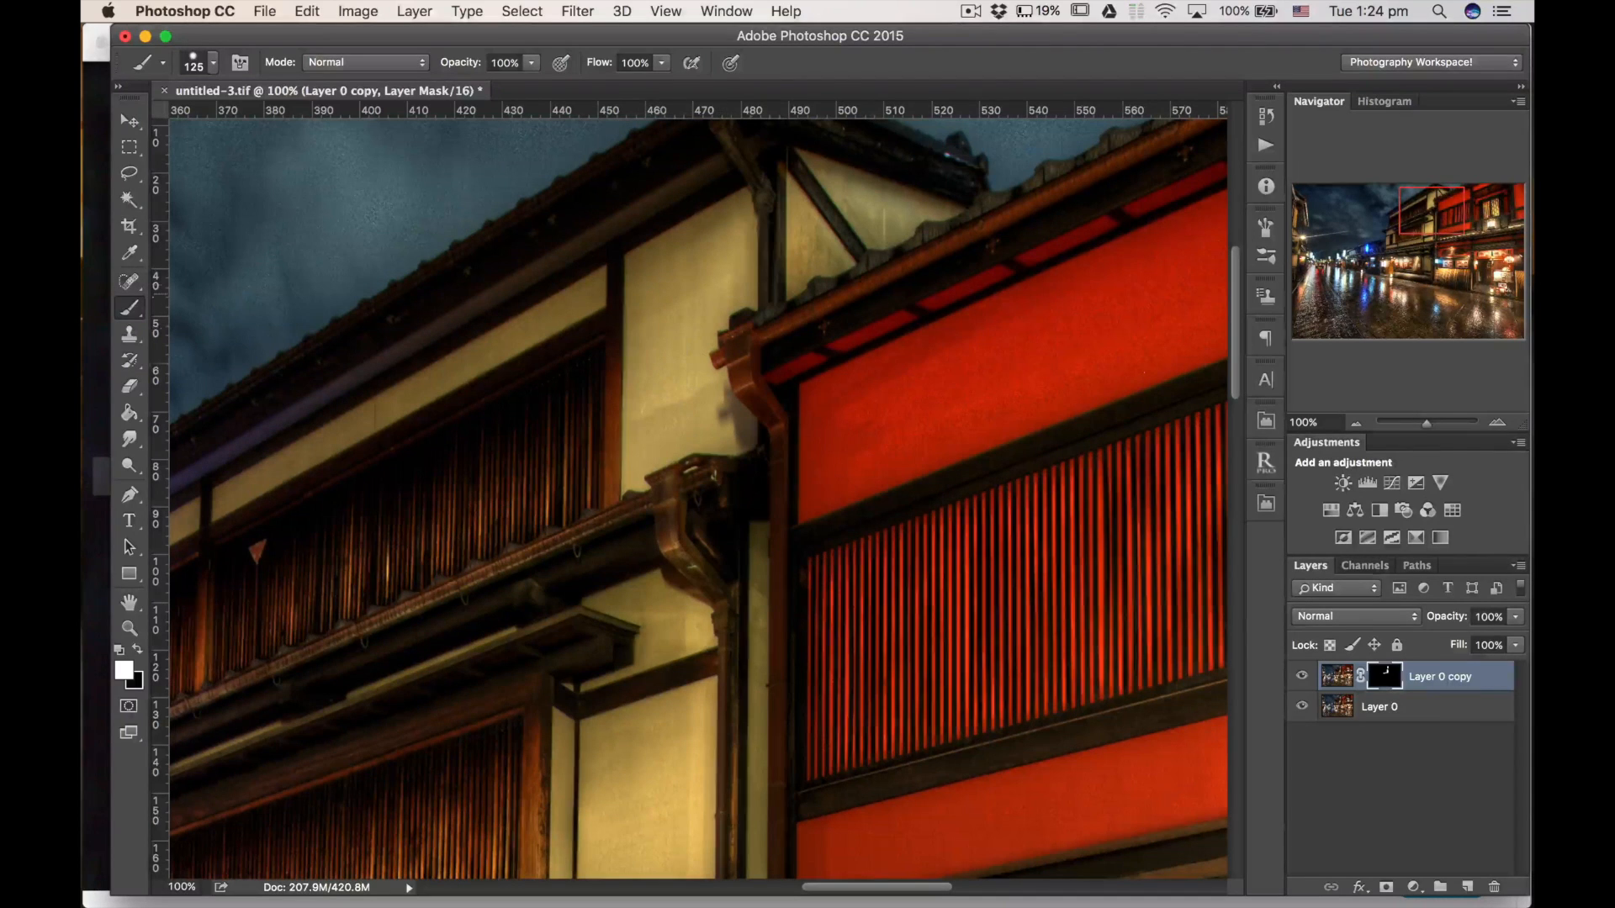
pyautogui.hscroll(-4, 822, 317)
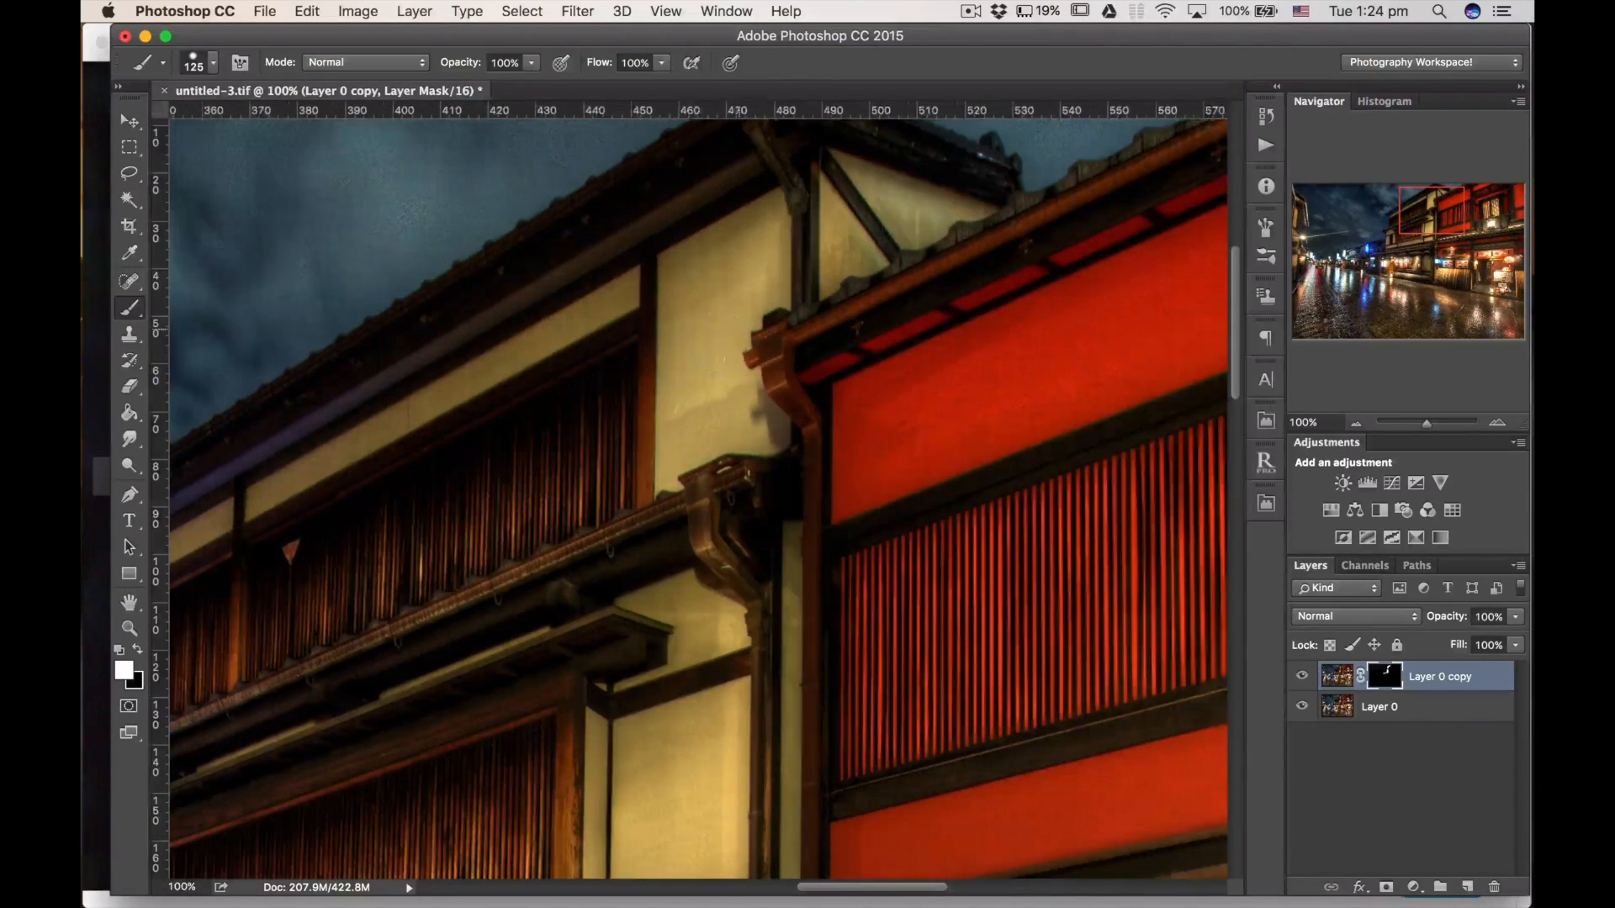
pyautogui.hscroll(-5, 505, 479)
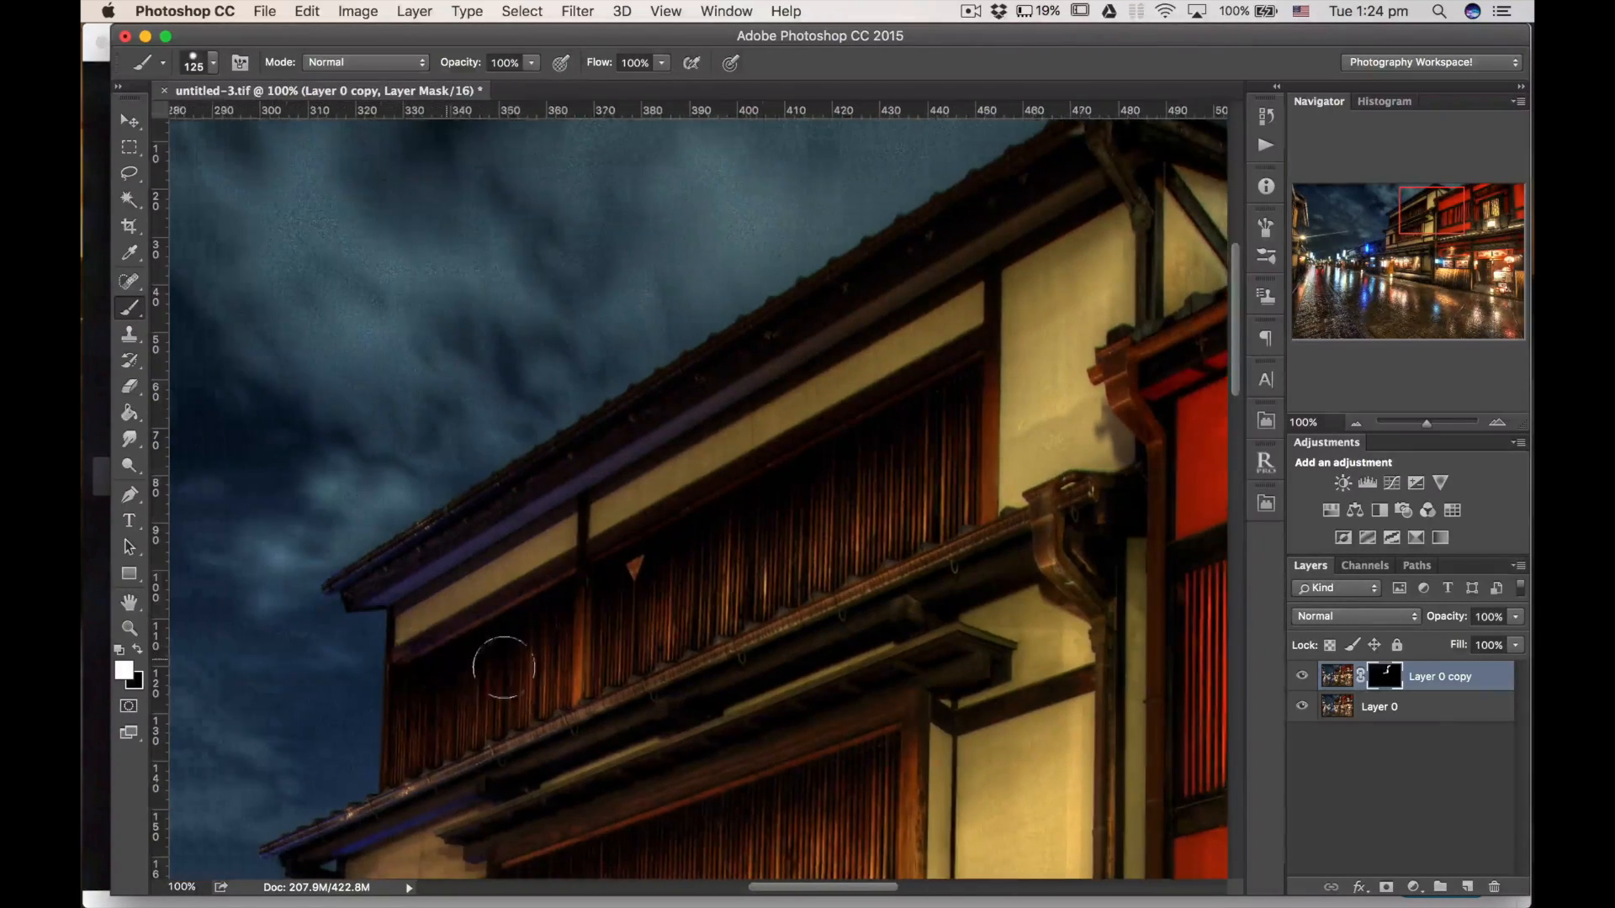
pyautogui.hscroll(-5, 745, 663)
pyautogui.scroll(-2, 745, 662)
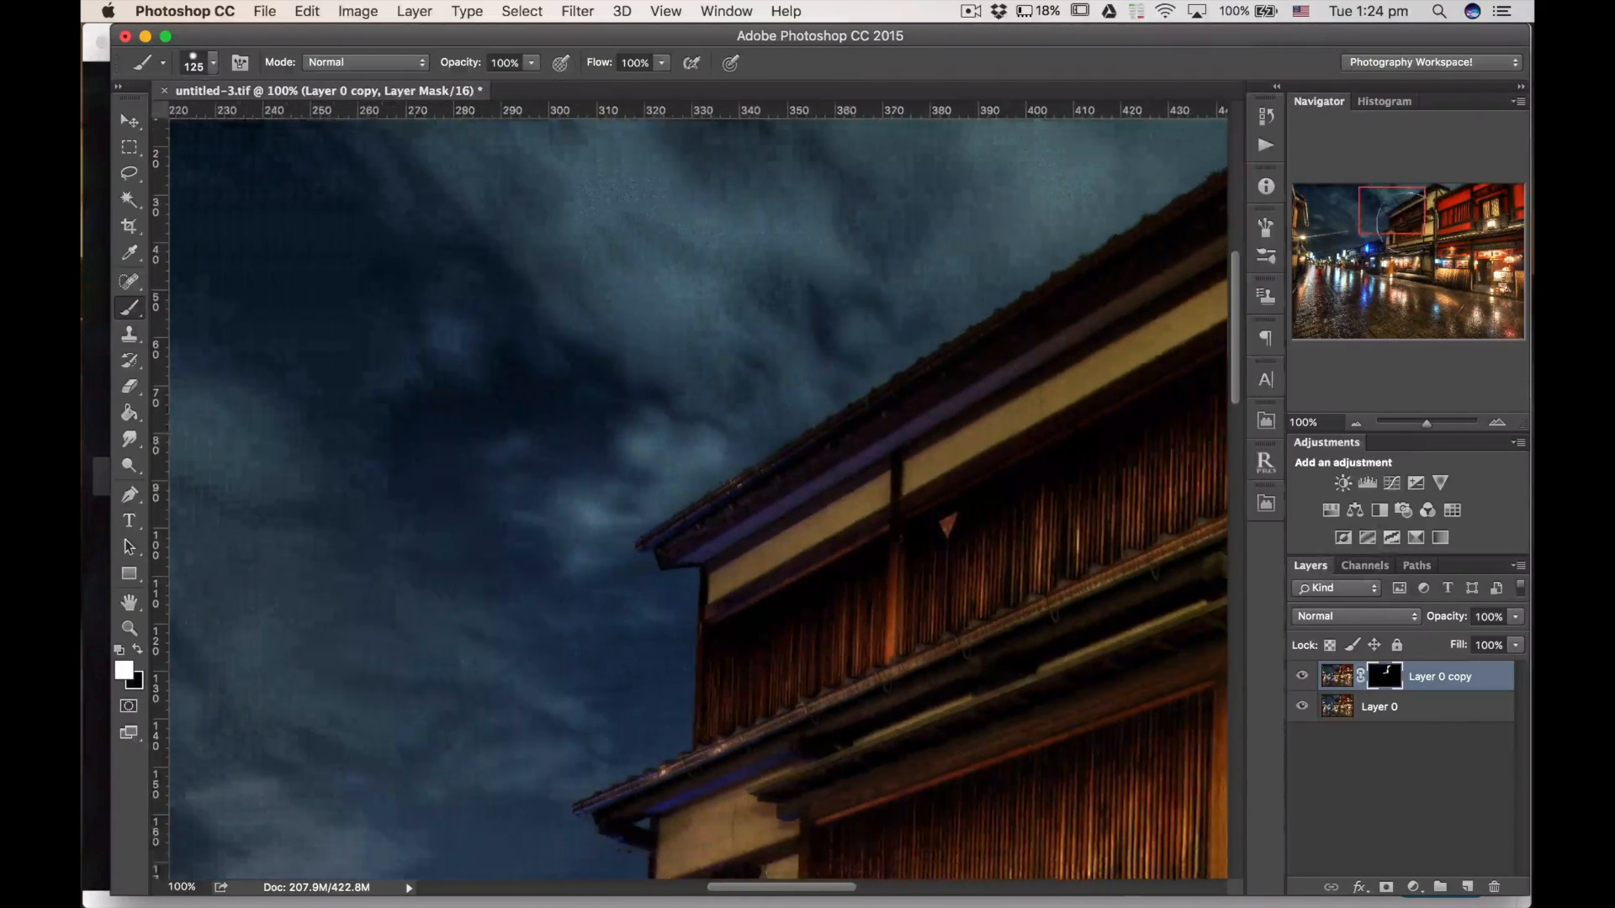
pyautogui.hscroll(6, 698, 496)
pyautogui.scroll(2, 699, 496)
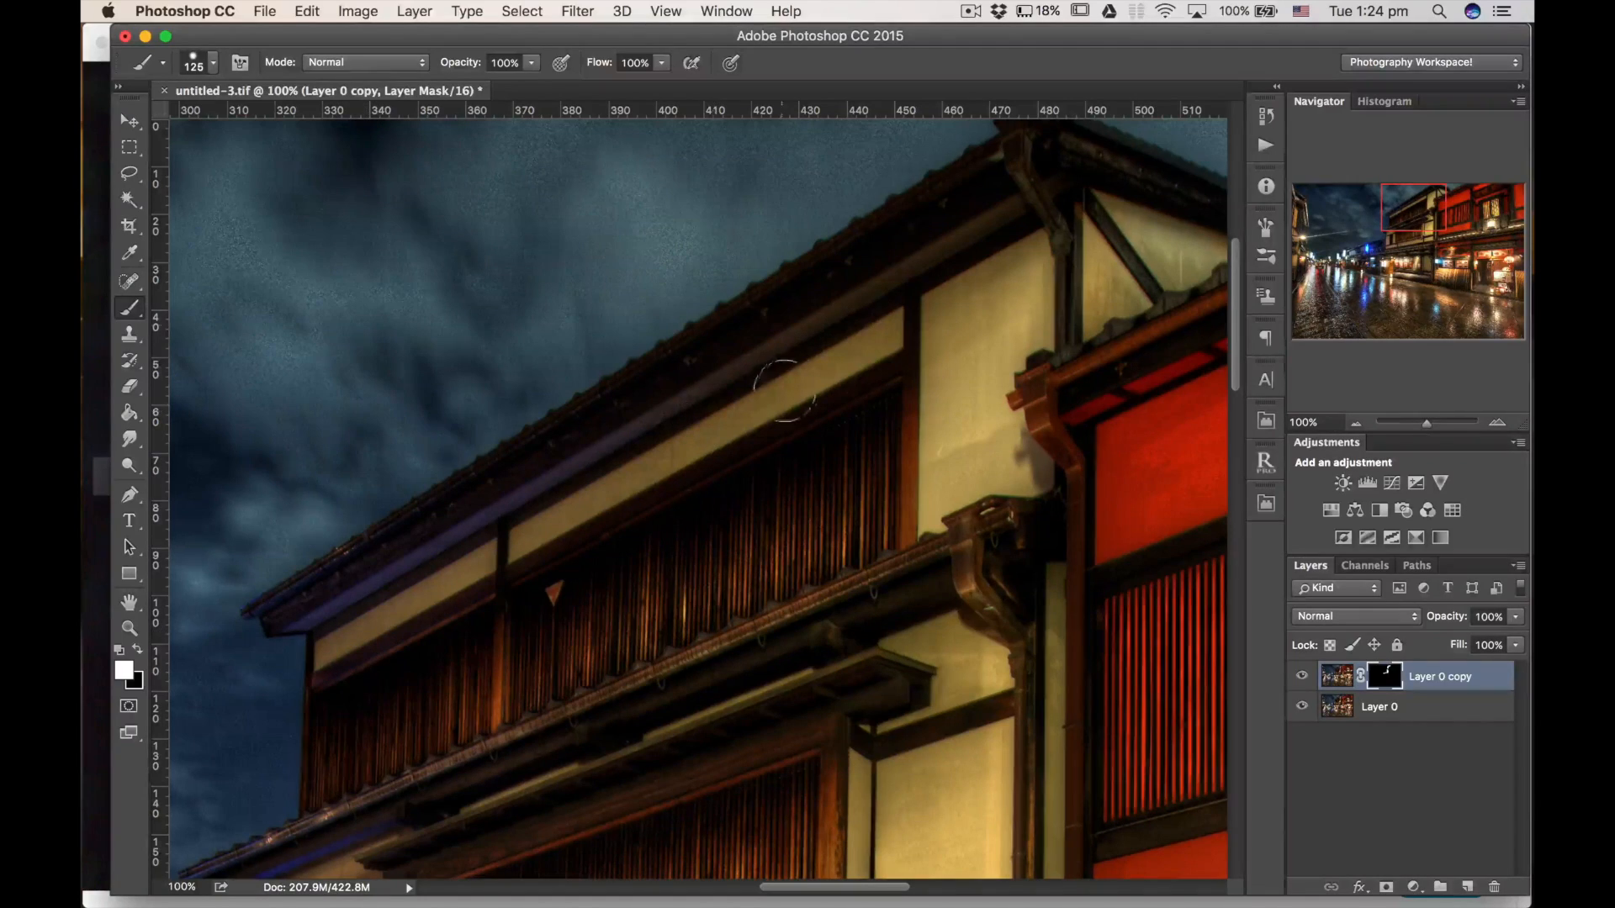
pyautogui.moveTo(1409, 208)
pyautogui.mouseDown()
pyautogui.moveTo(1433, 238)
pyautogui.moveTo(1417, 231)
pyautogui.mouseUp()
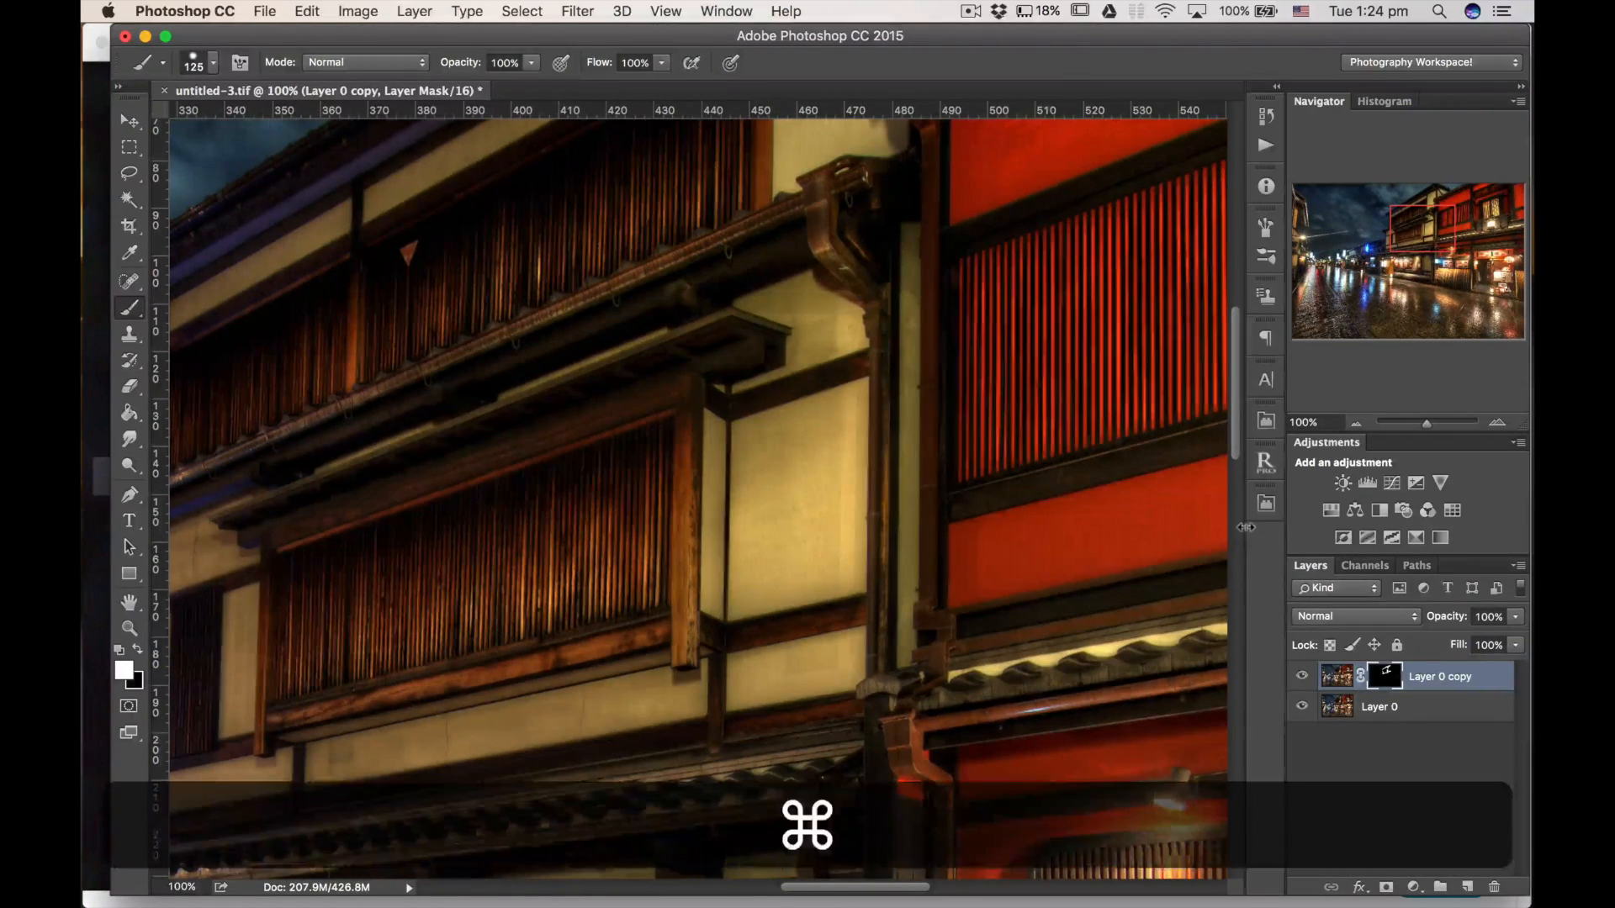
# - Increase the brush size to 300 and paint white on the mask over the red building's upper and lower walls
pyautogui.press('super+minus')
pyautogui.press('super+minus')
pyautogui.press(']')
pyautogui.press(']')
pyautogui.press(']')
pyautogui.press(']')
pyautogui.press(']')
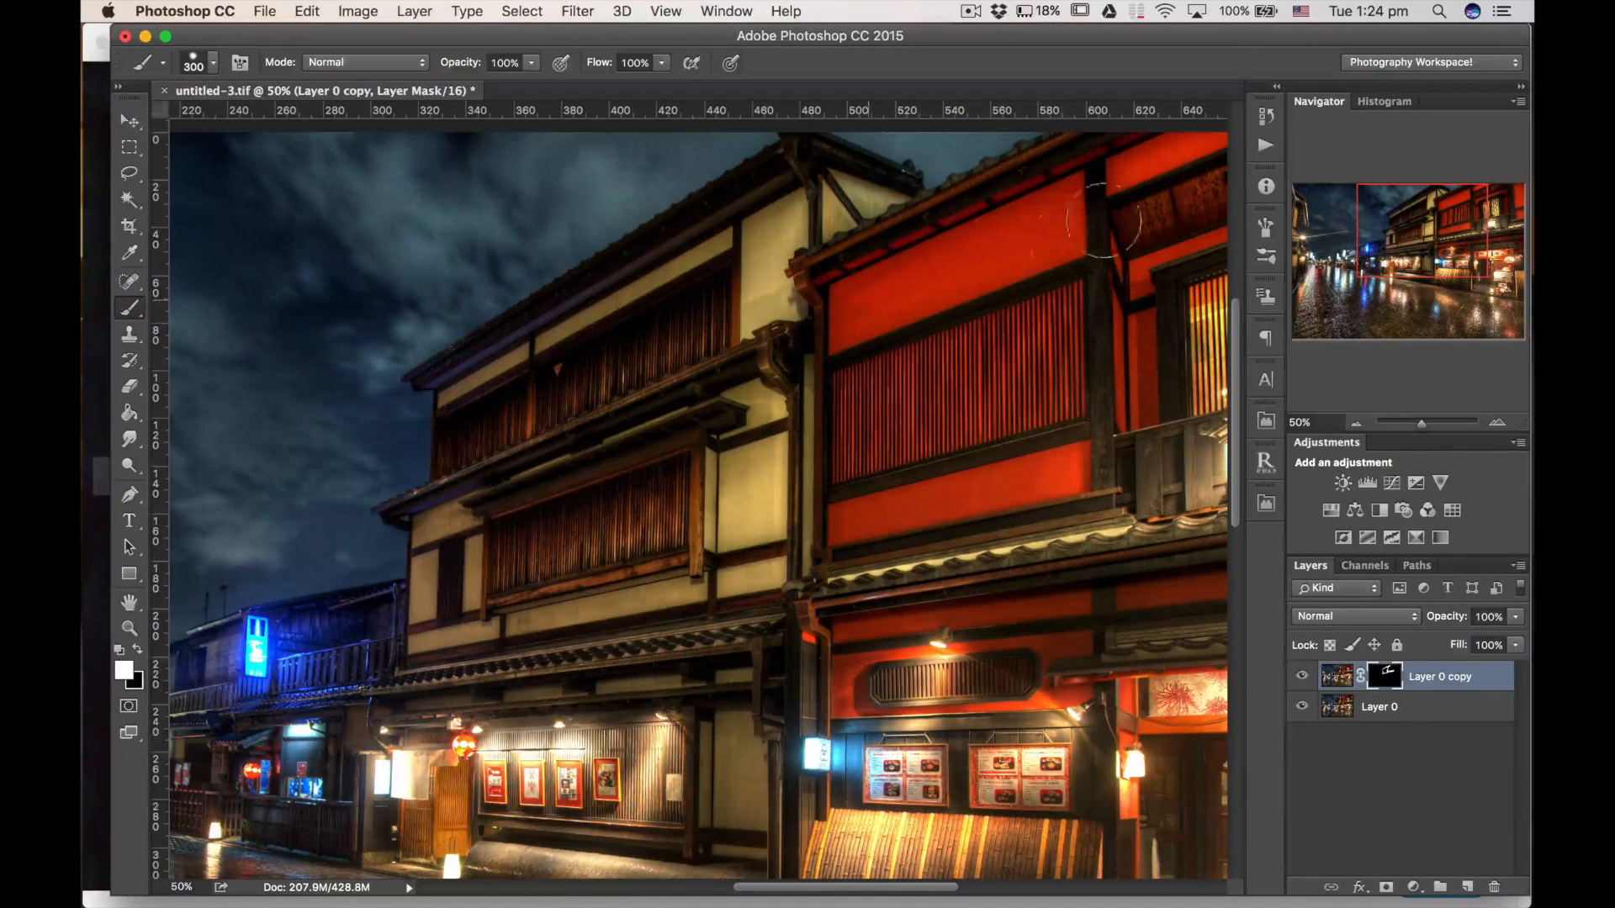
pyautogui.moveTo(1394, 177); pyautogui.dragTo(1430, 178)
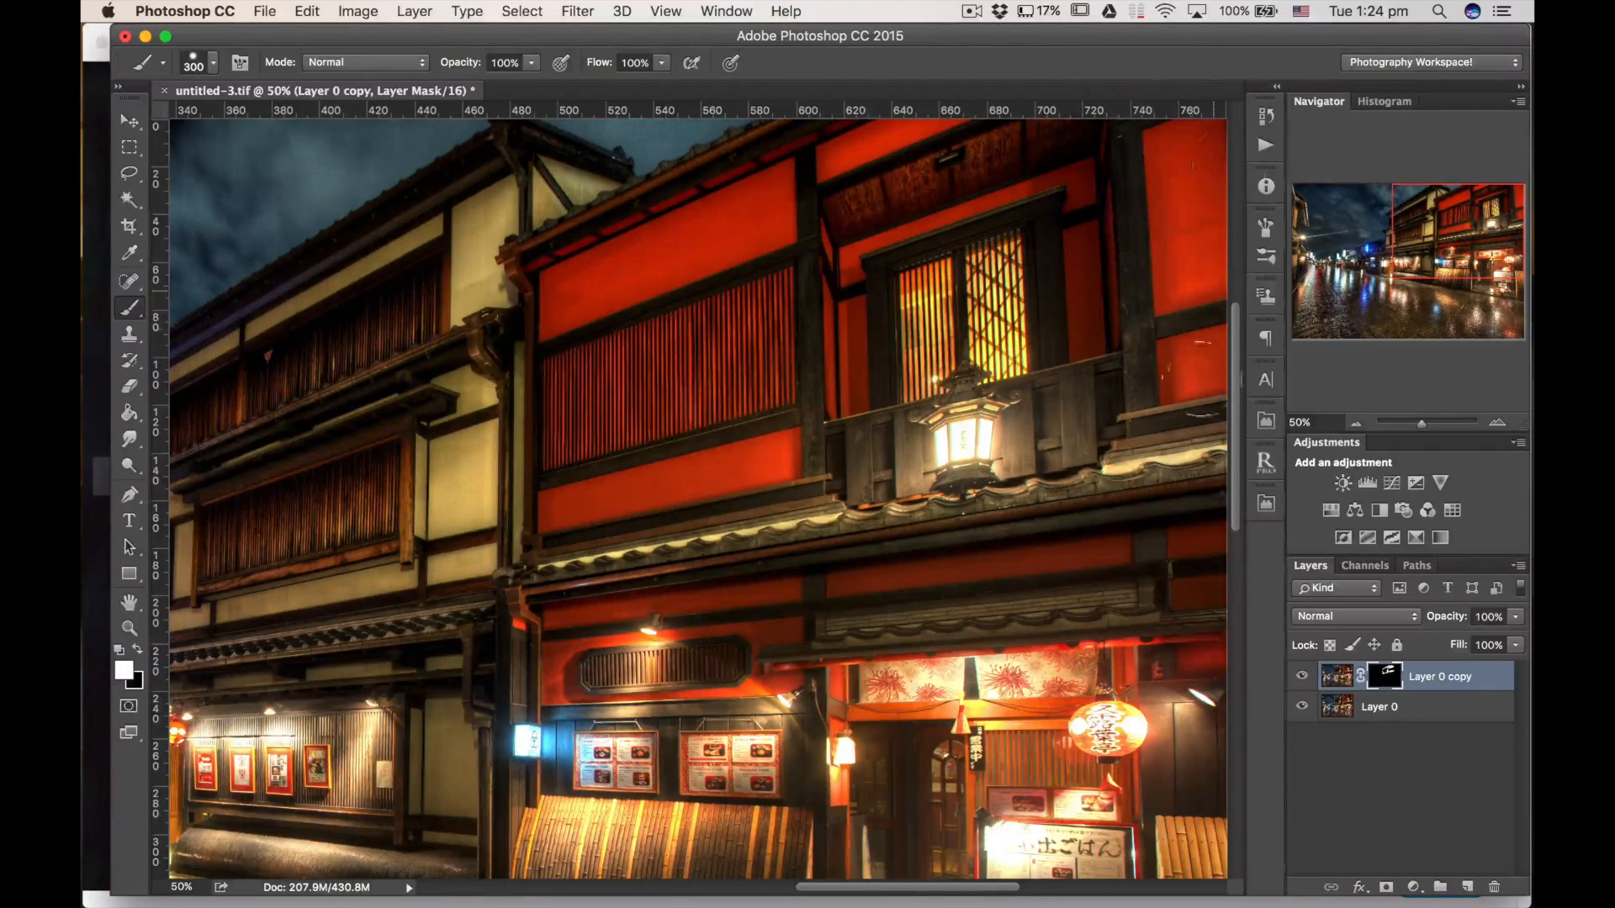
pyautogui.moveTo(1130, 585); pyautogui.dragTo(1131, 394)
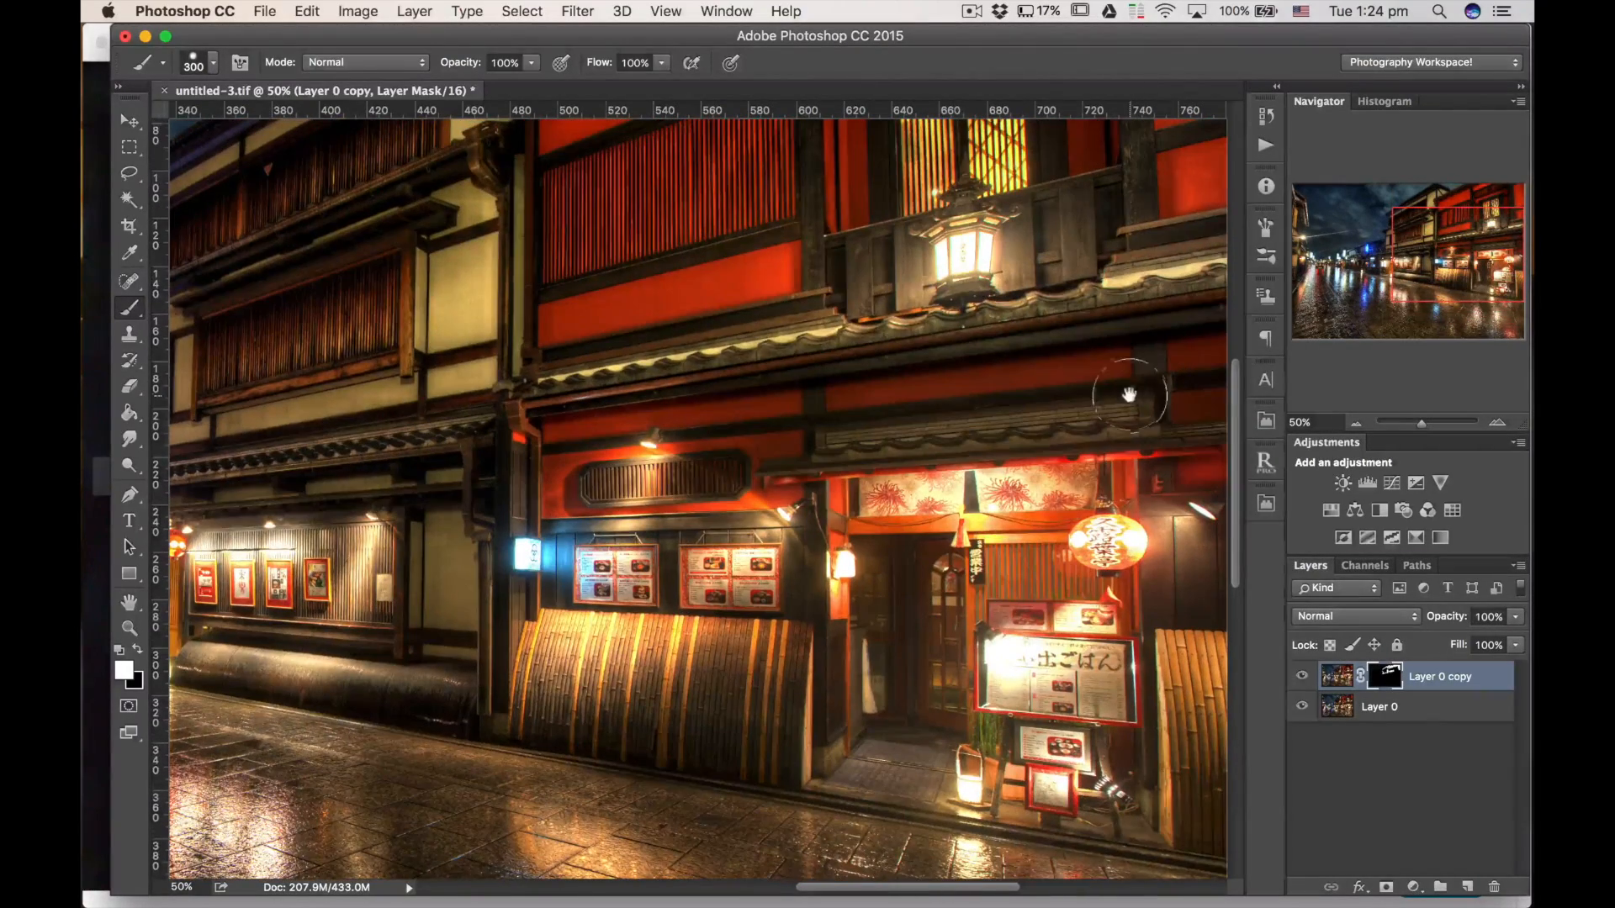
# - Paint white on the mask over the building with the blue sign and the building walls across the street
pyautogui.moveTo(1455, 277); pyautogui.dragTo(1406, 290)
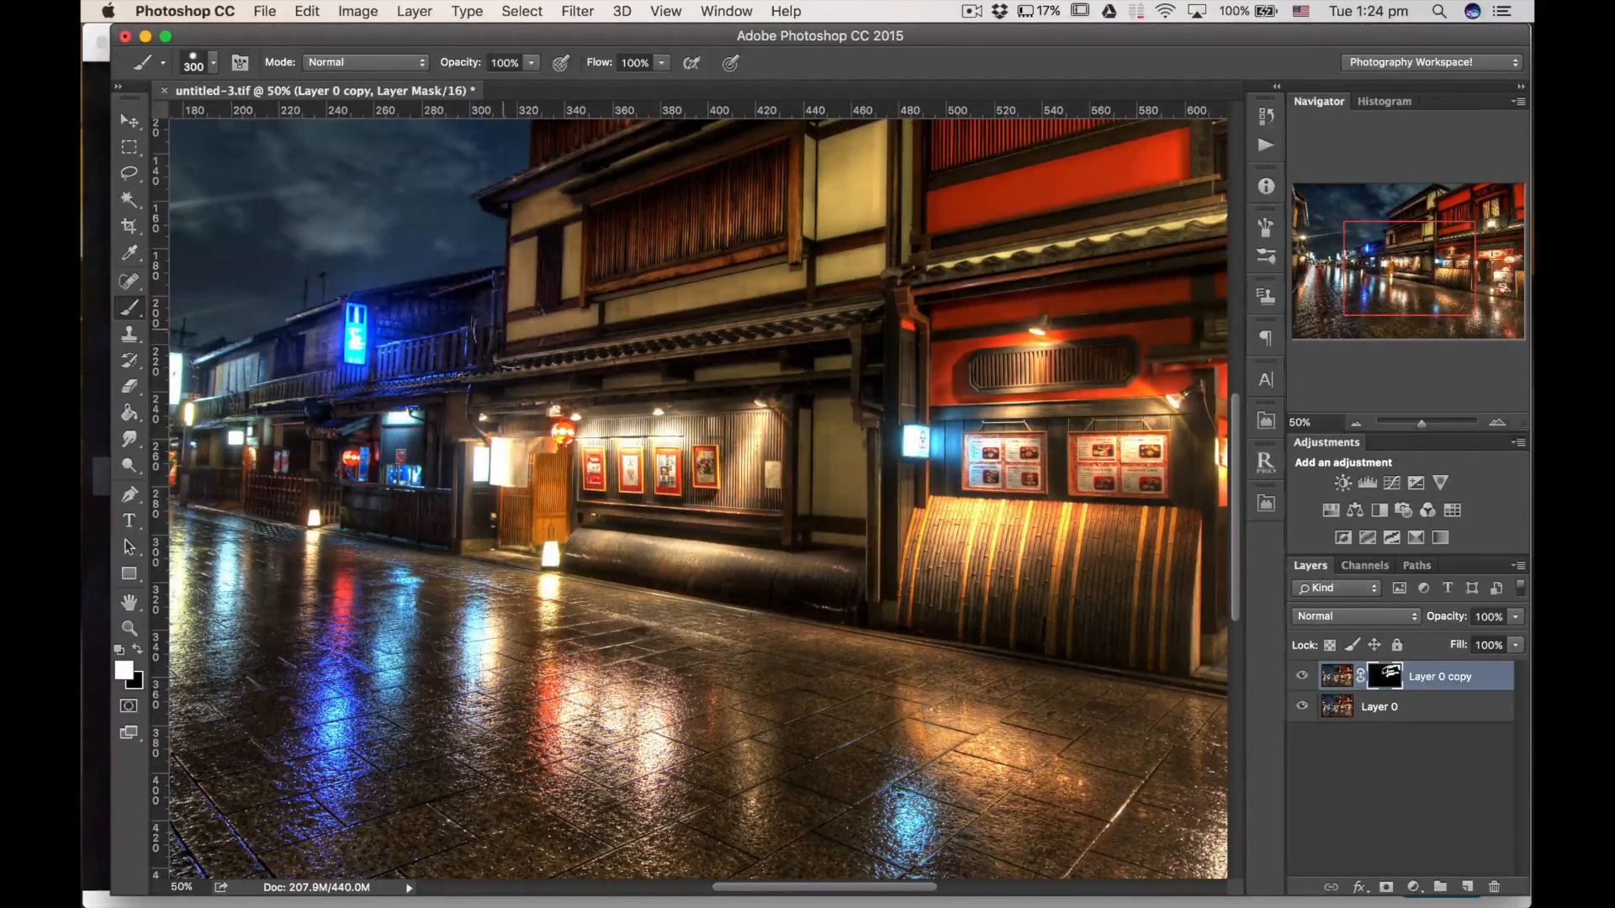
pyautogui.moveTo(1370, 291); pyautogui.dragTo(1314, 281)
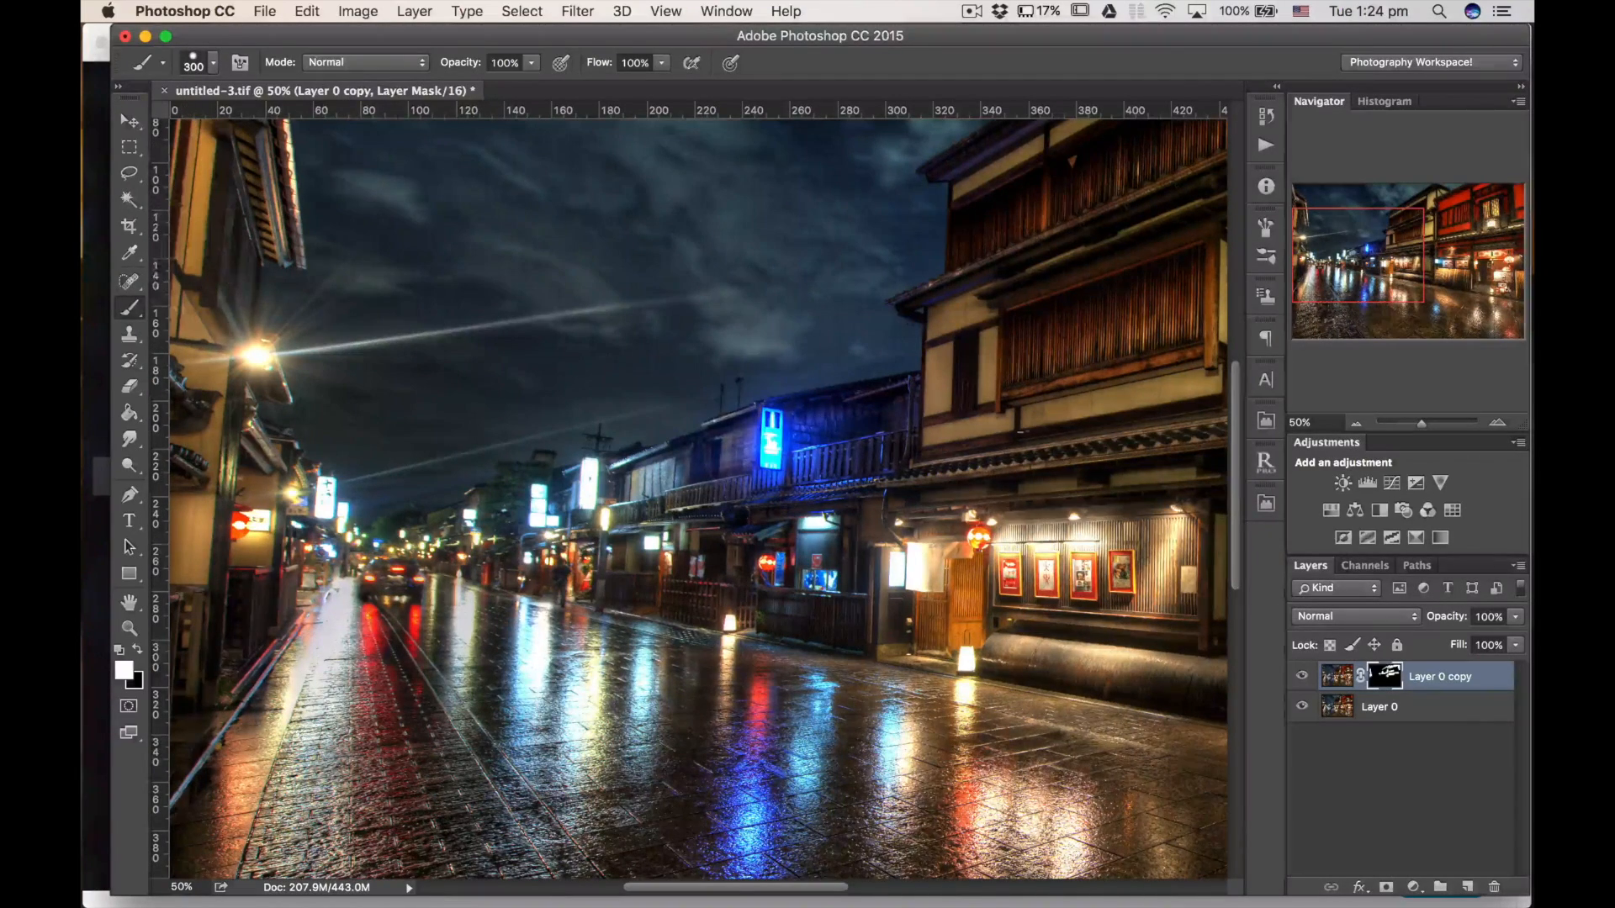
pyautogui.moveTo(1320, 250); pyautogui.dragTo(1320, 225)
pyautogui.moveTo(237, 257); pyautogui.dragTo(220, 168)
pyautogui.moveTo(1422, 244); pyautogui.dragTo(1495, 287)
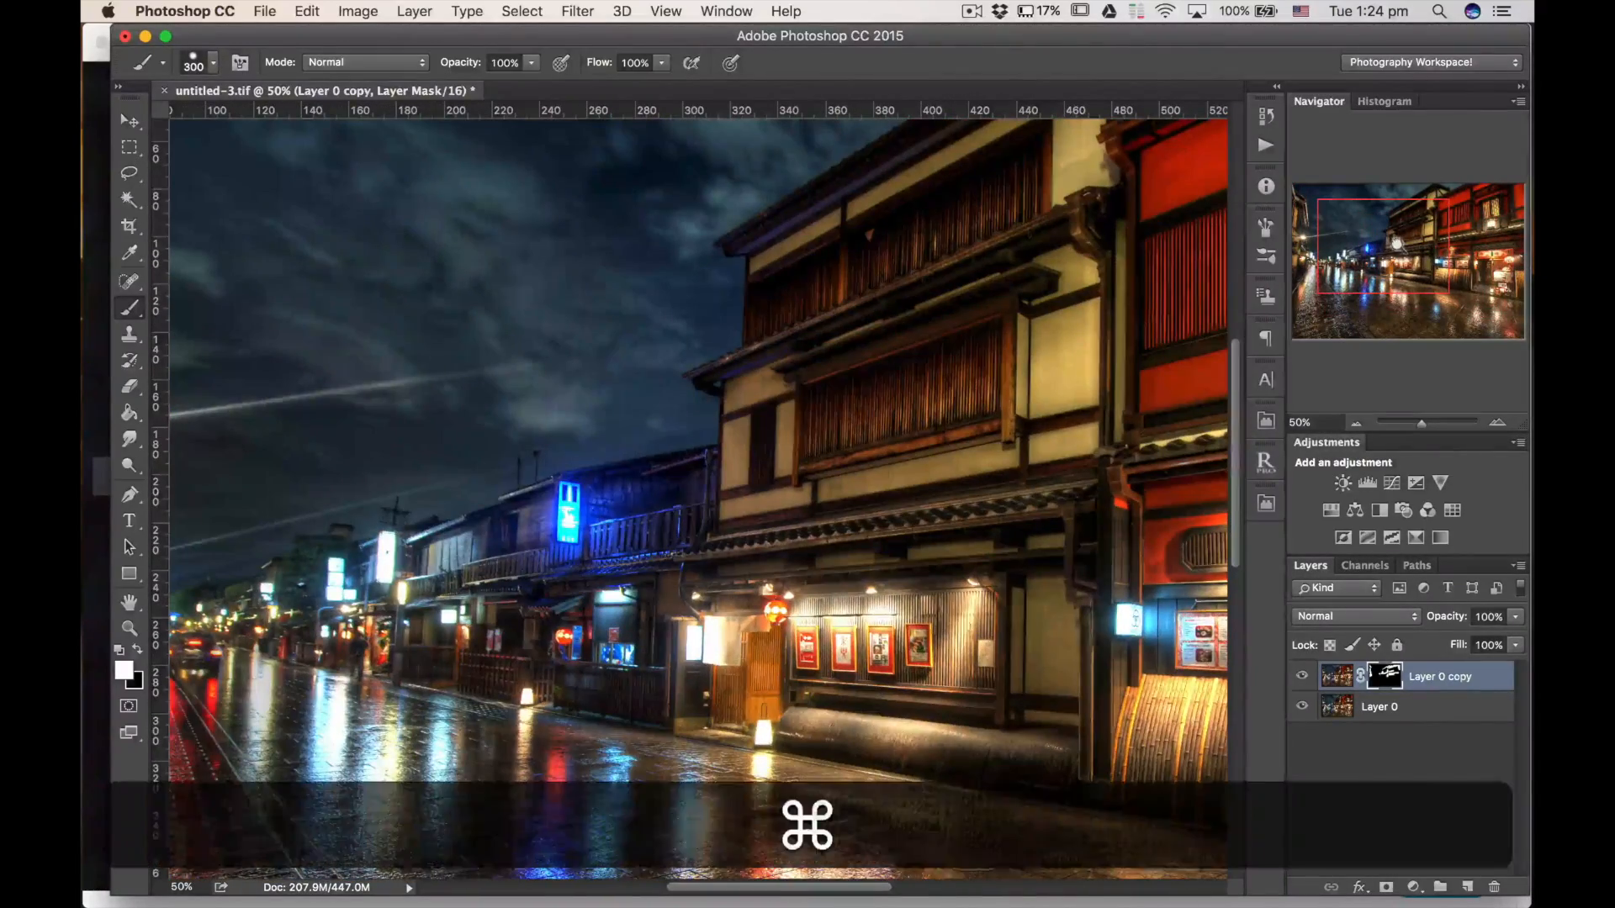
# - Check the painted mask coverage over the whole image by showing and hiding the red mask overlay
pyautogui.press('super+0')
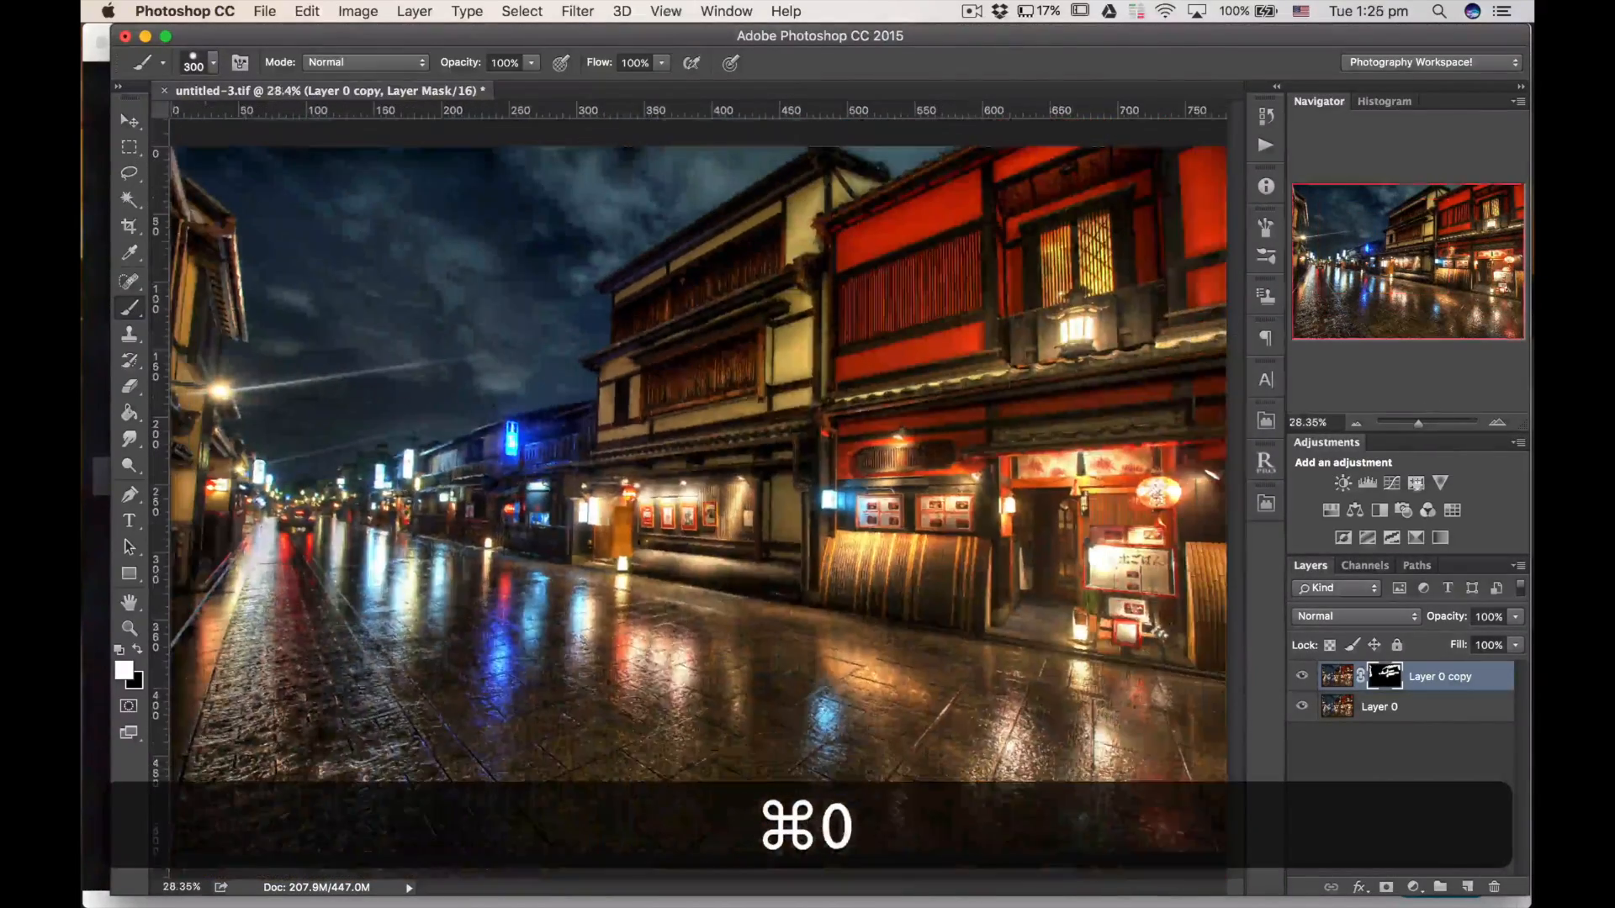
pyautogui.press('x')
pyautogui.press('\\')
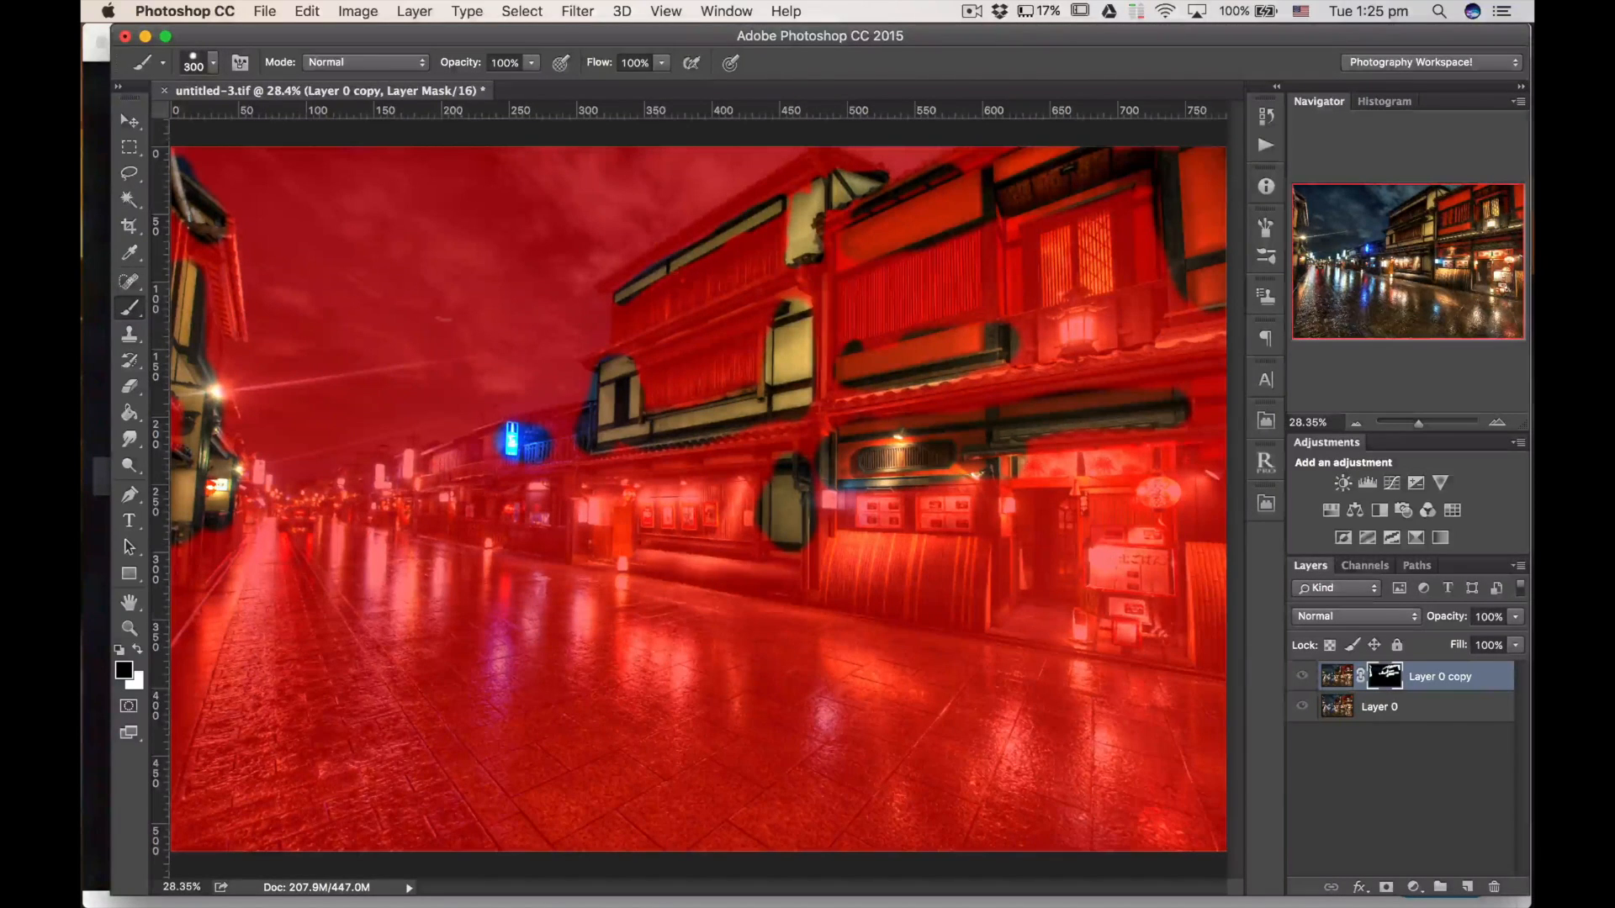
pyautogui.press('x')
pyautogui.press('\\')
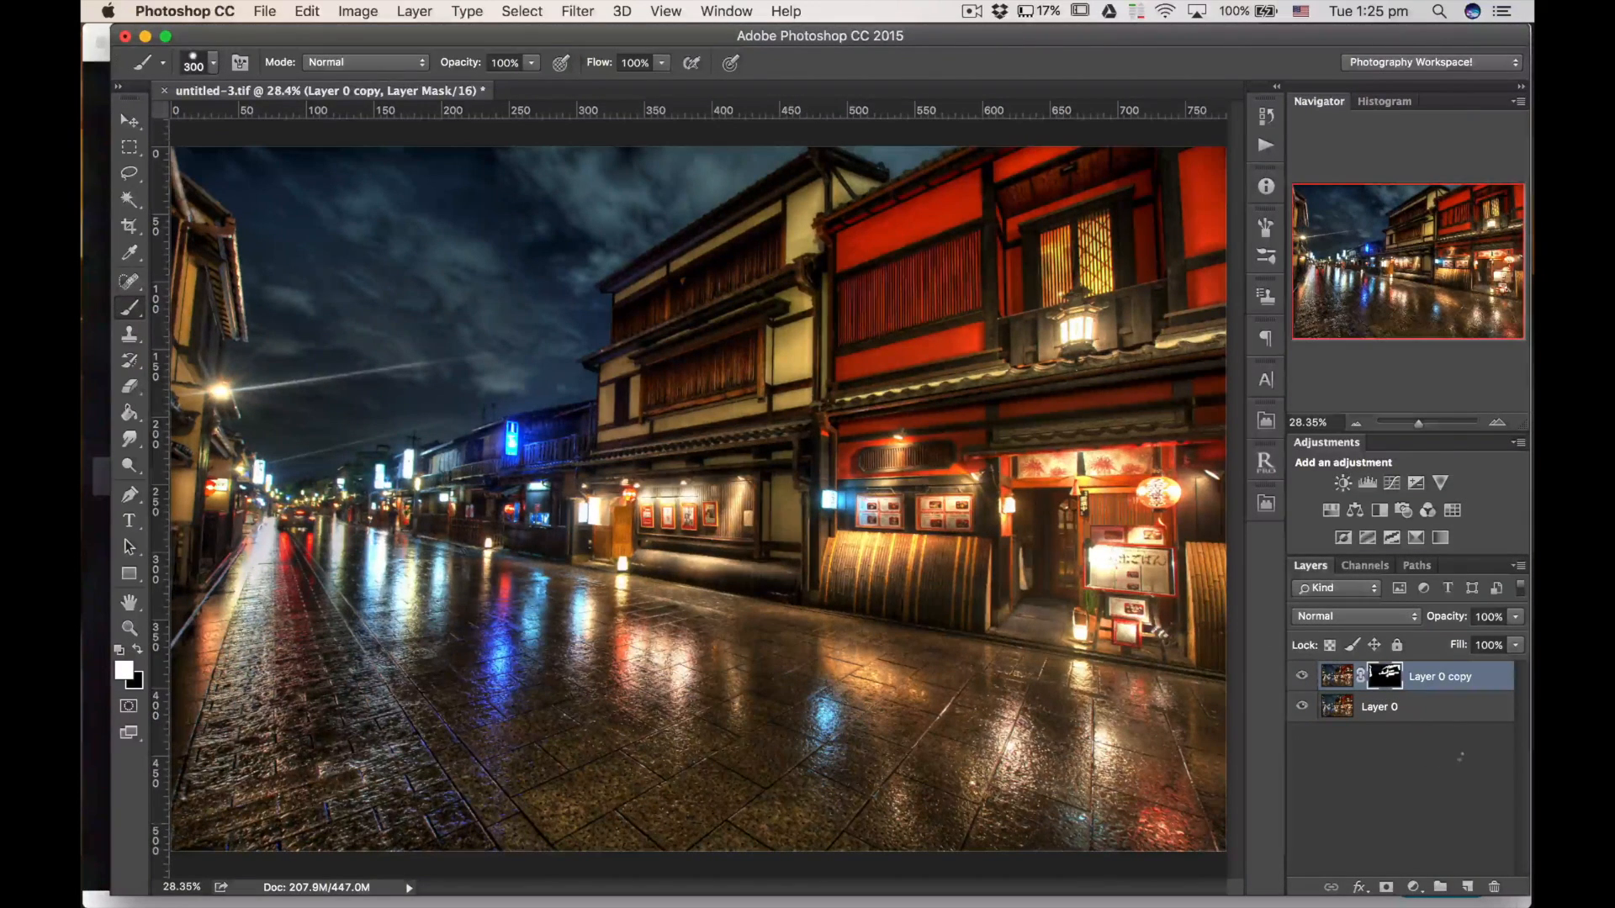
# - Compare the masked noise reduction with the original at 100% by toggling the visibility of Layer 0 copy
pyautogui.click(1301, 676)
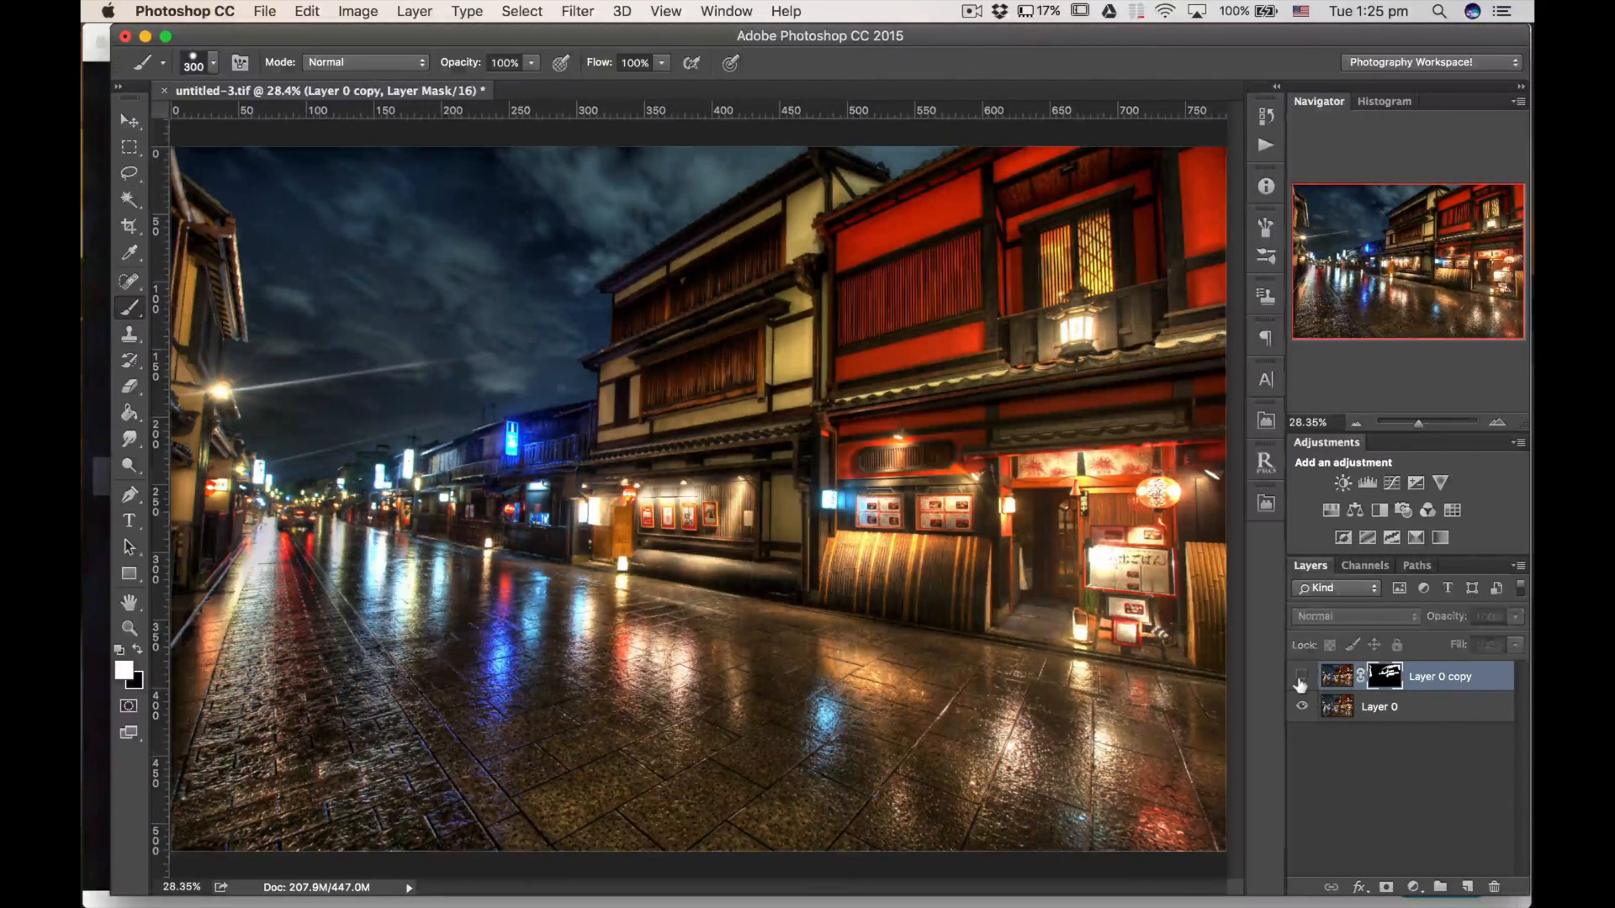
pyautogui.press('super+equal')
pyautogui.press('super+equal')
pyautogui.press('super+equal')
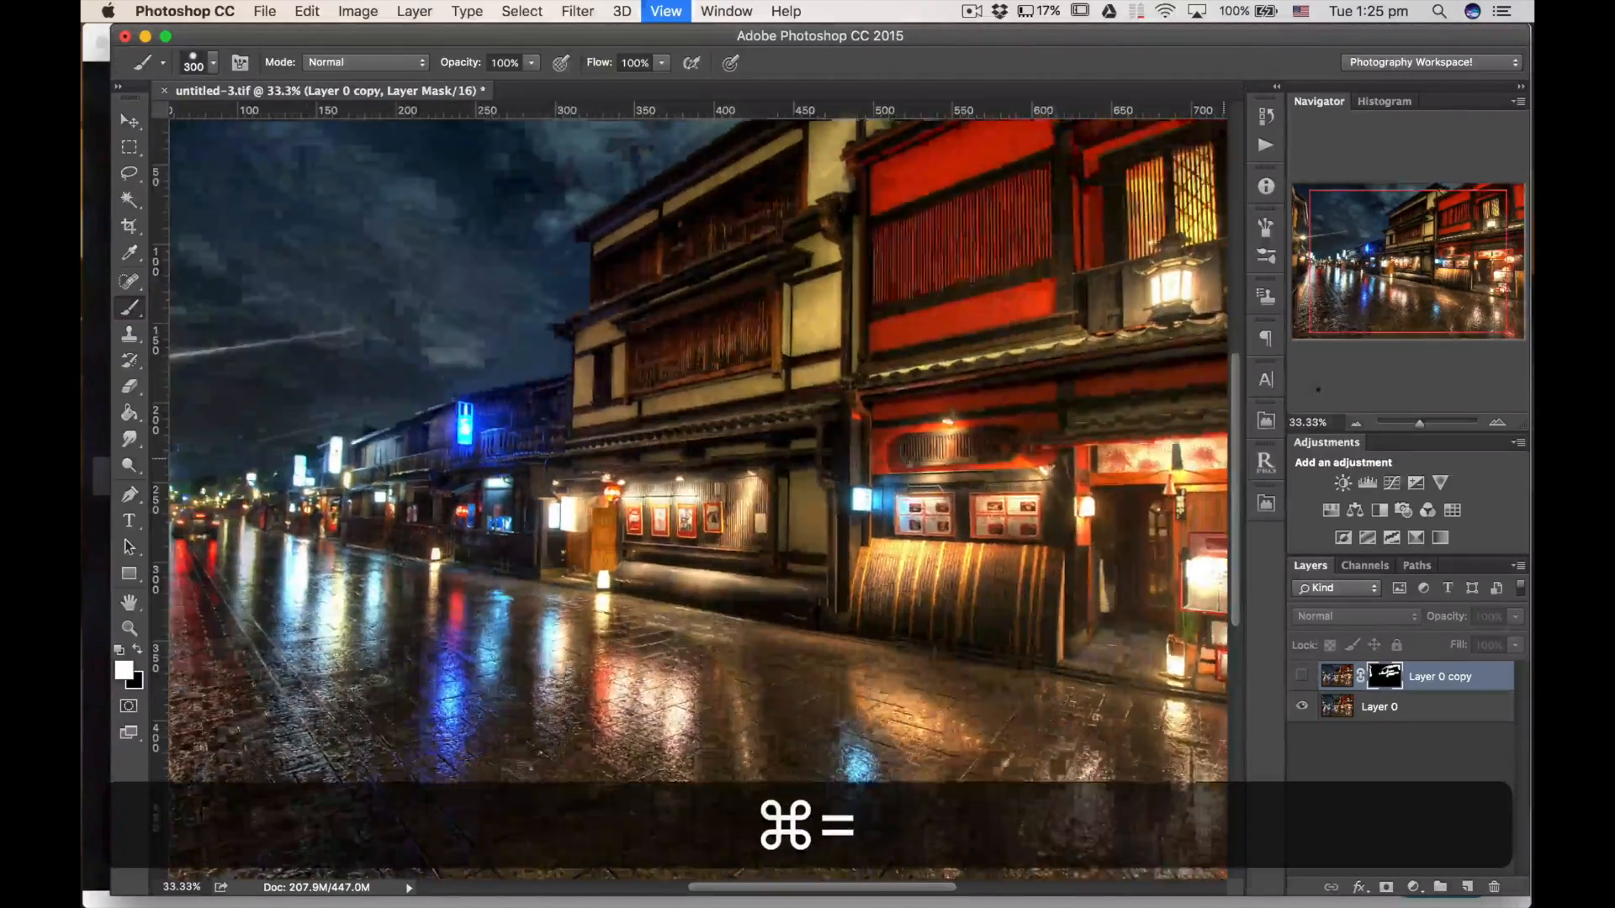
pyautogui.press('super+equal')
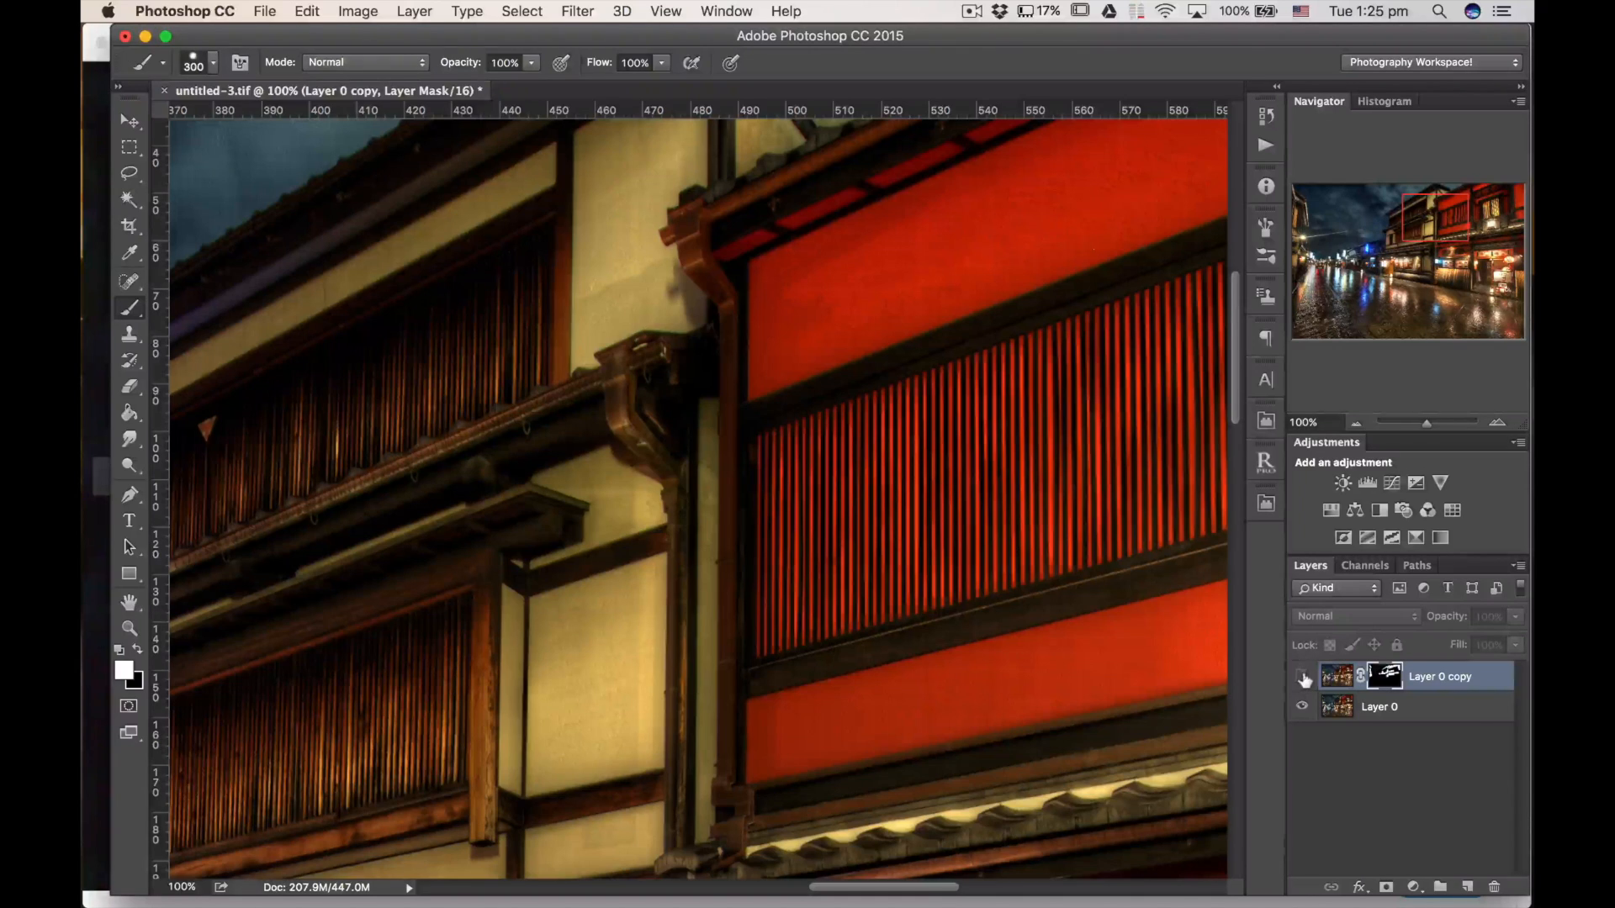
pyautogui.click(1303, 677)
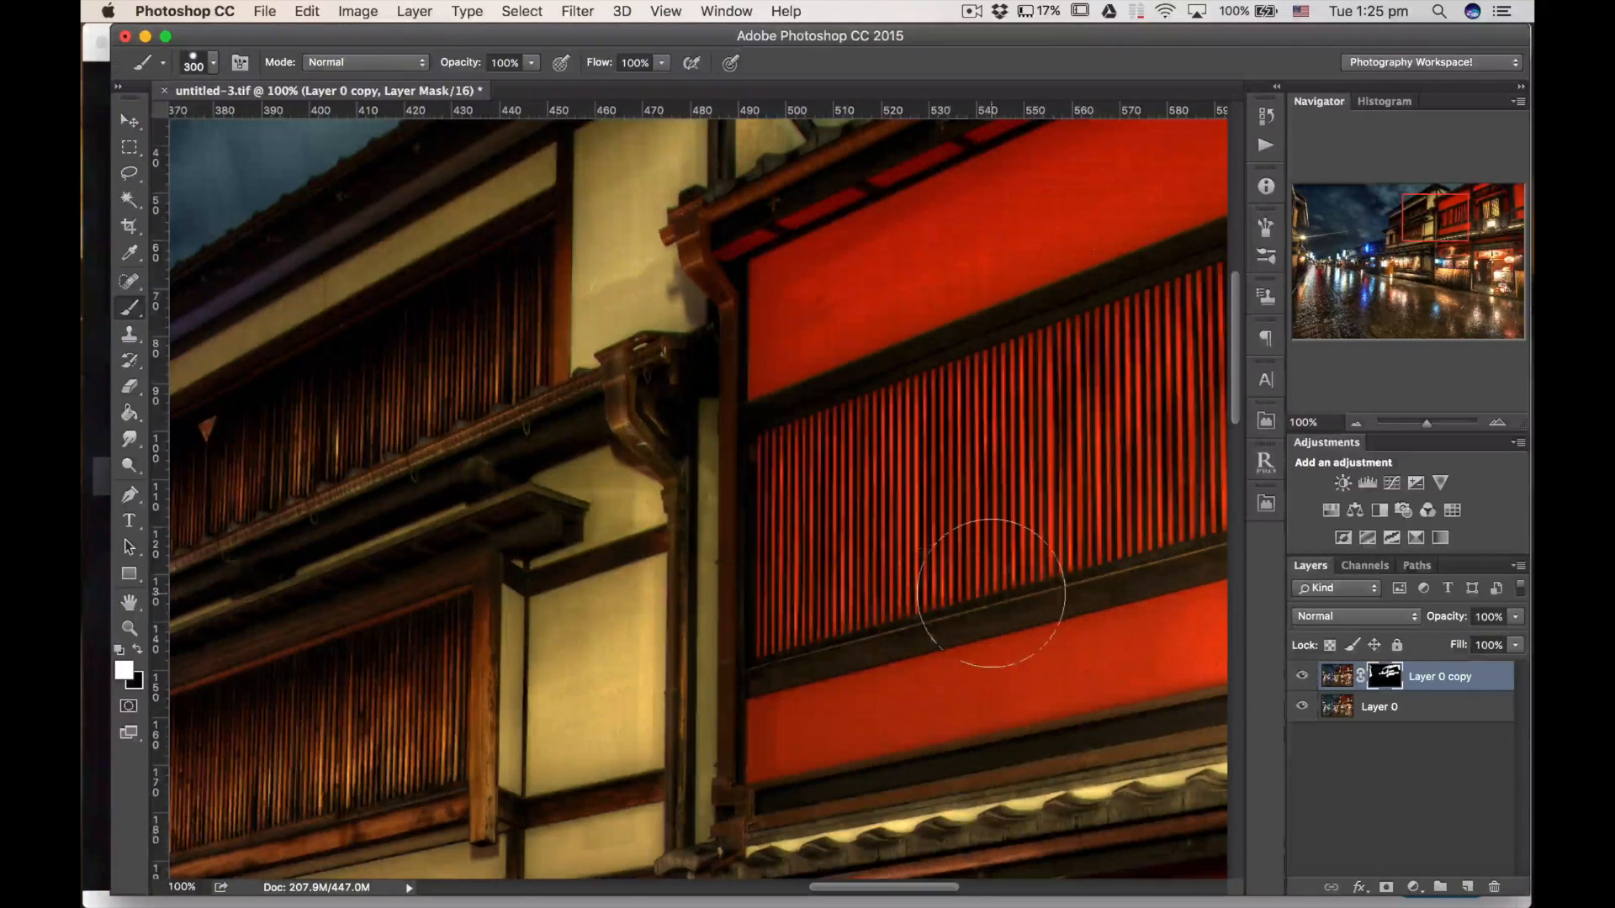
pyautogui.press('super+0')
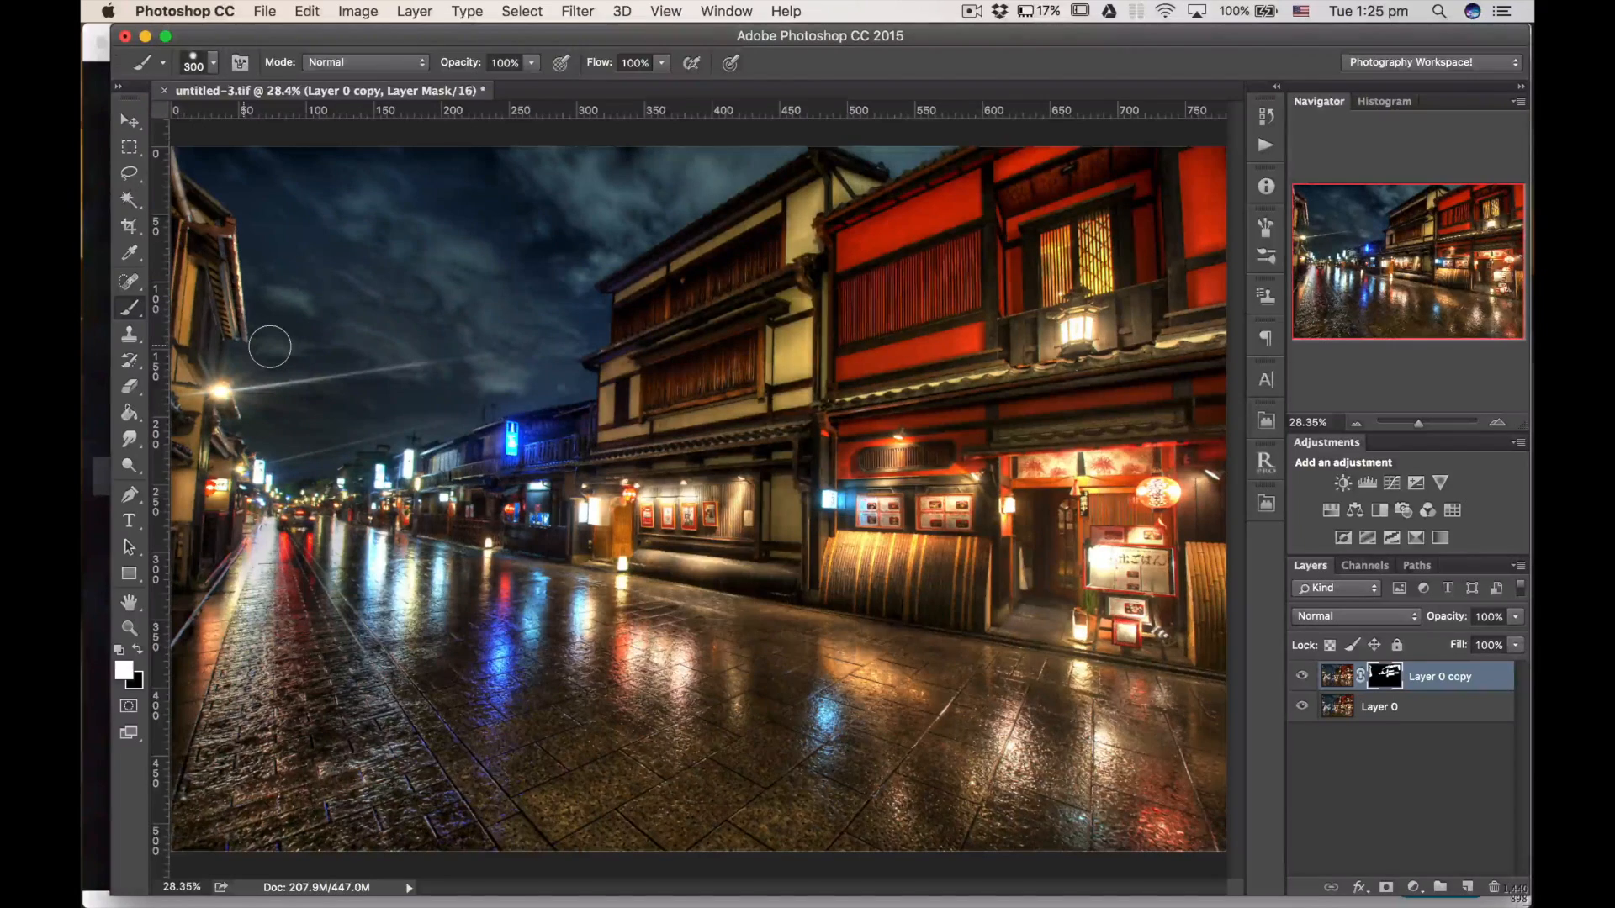
# - Select Layer 0 copy together with Layer 0 and merge them into one layer
pyautogui.press('alt+super+z')
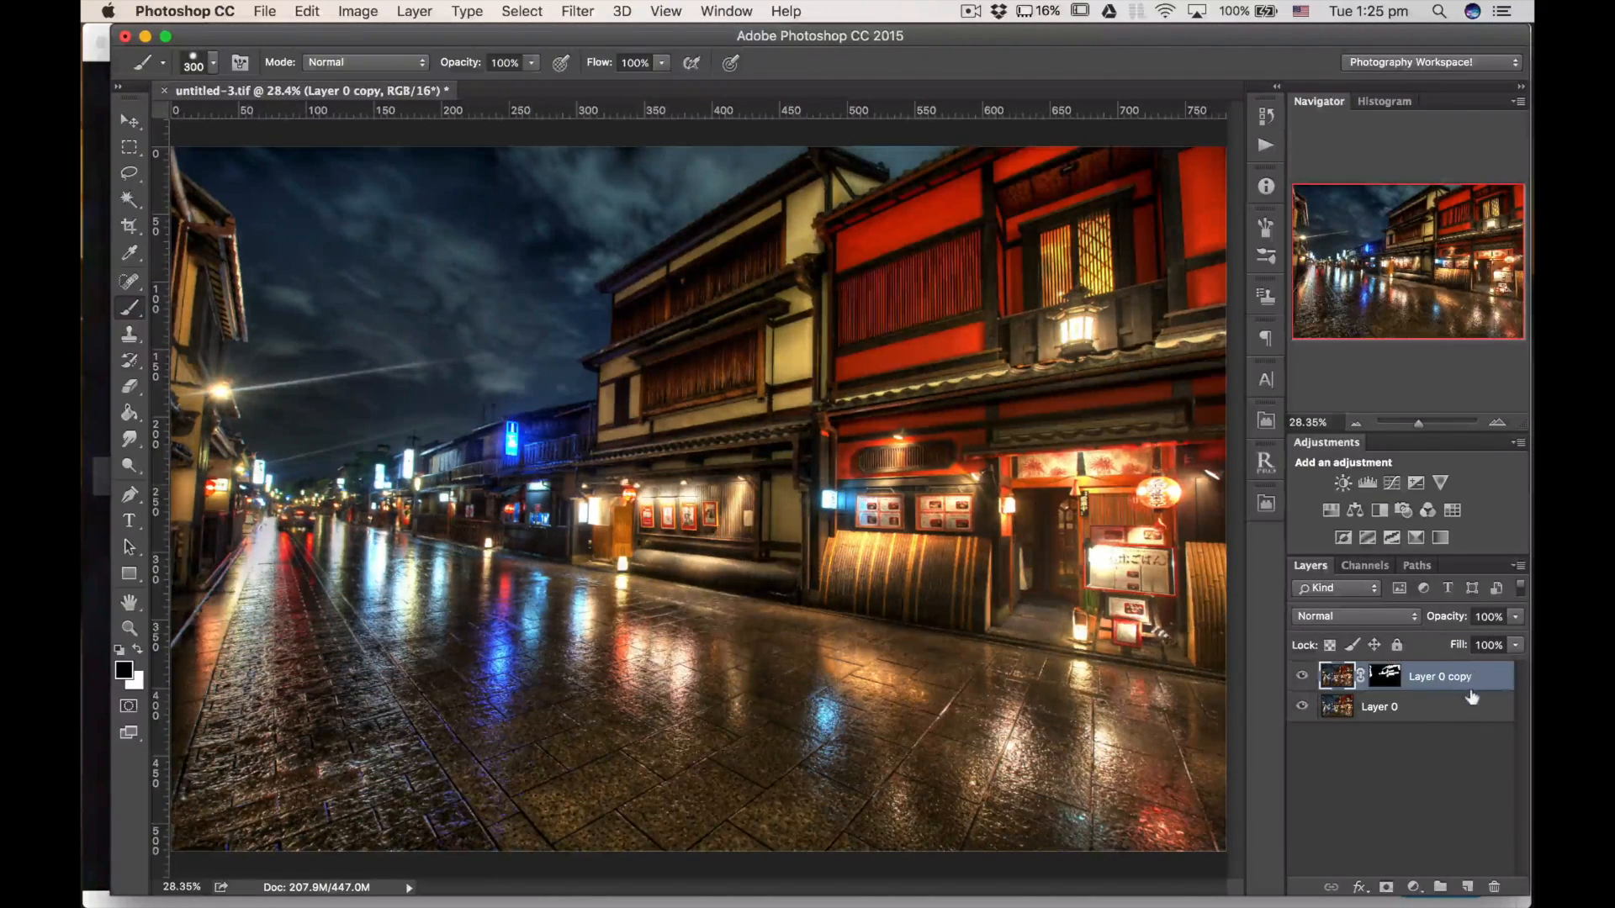
pyautogui.press('shift')
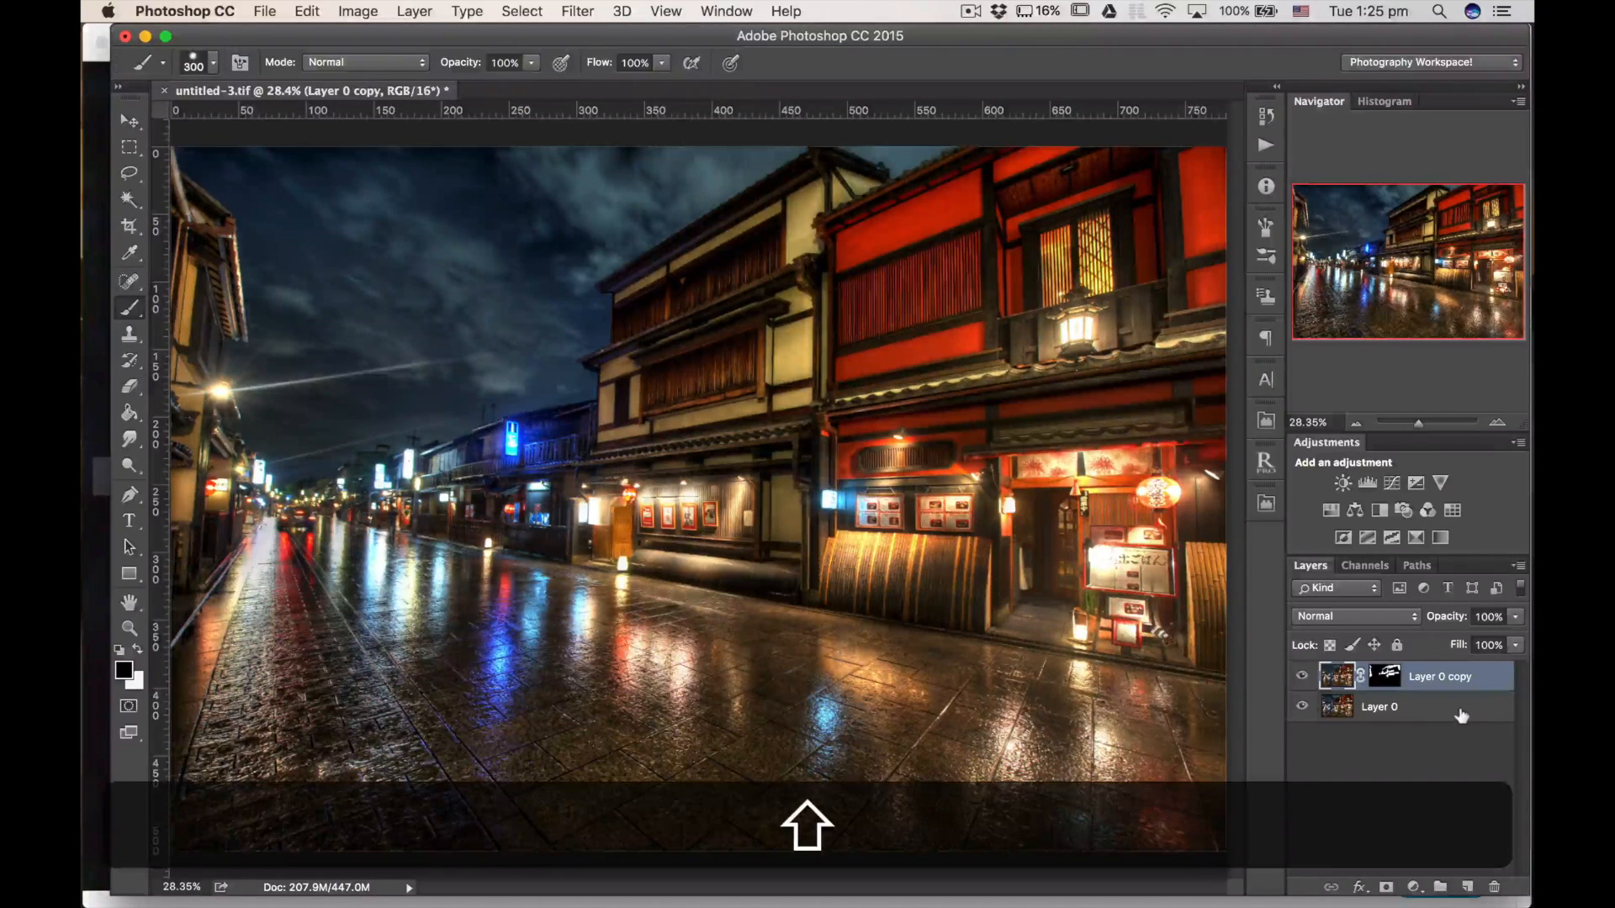
pyautogui.keyDown('shift'); pyautogui.click(1462, 712); pyautogui.keyUp('shift')
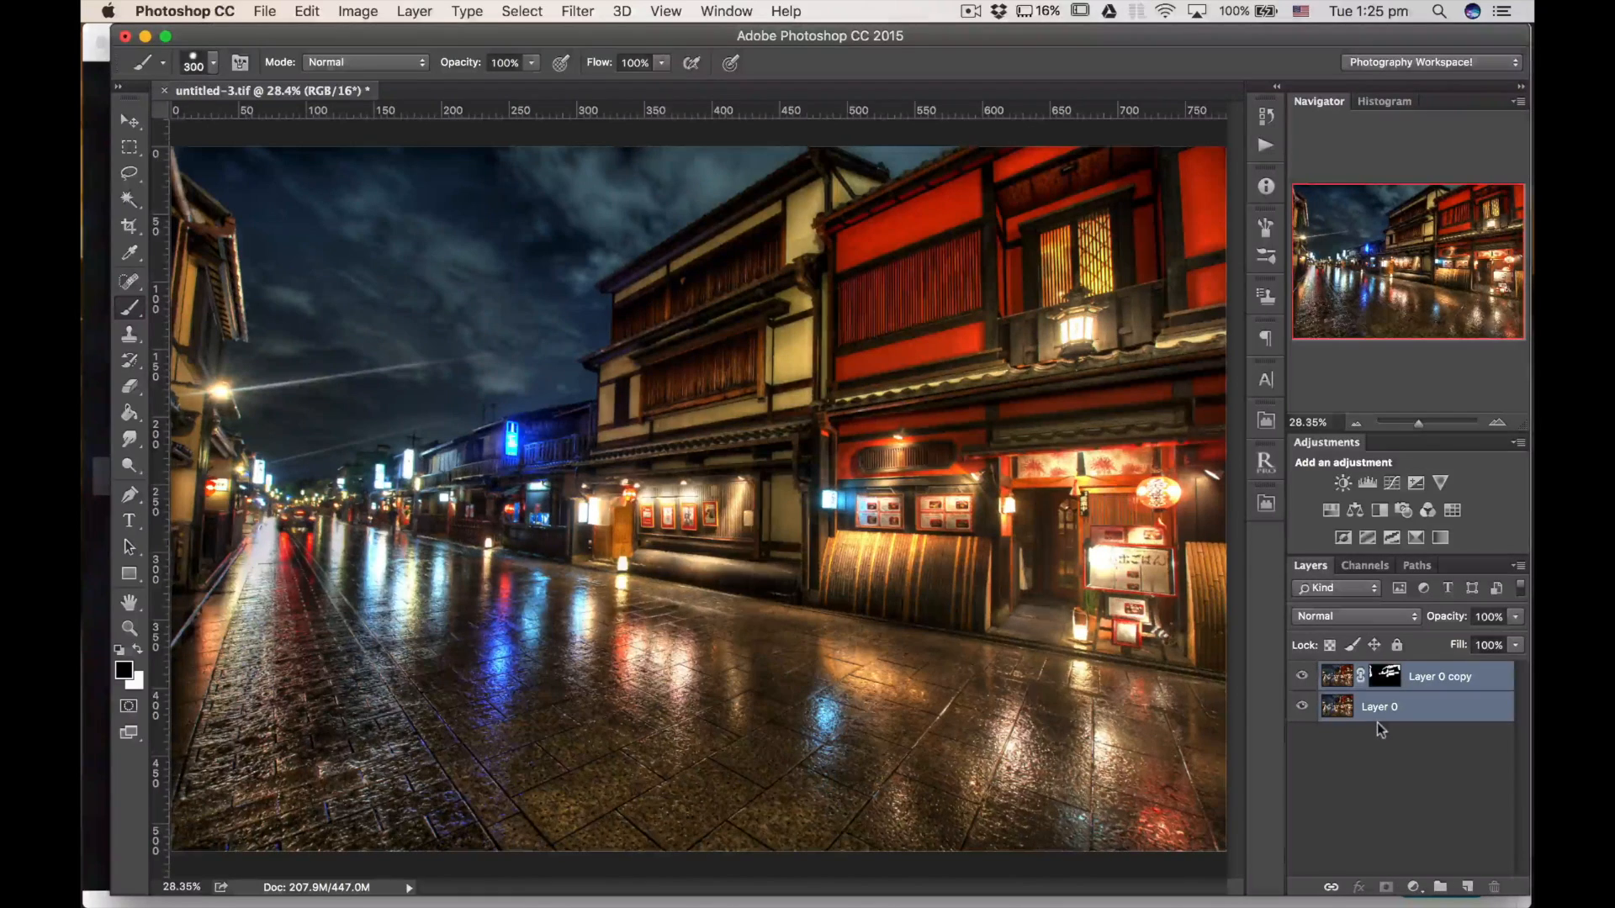
pyautogui.press('super')
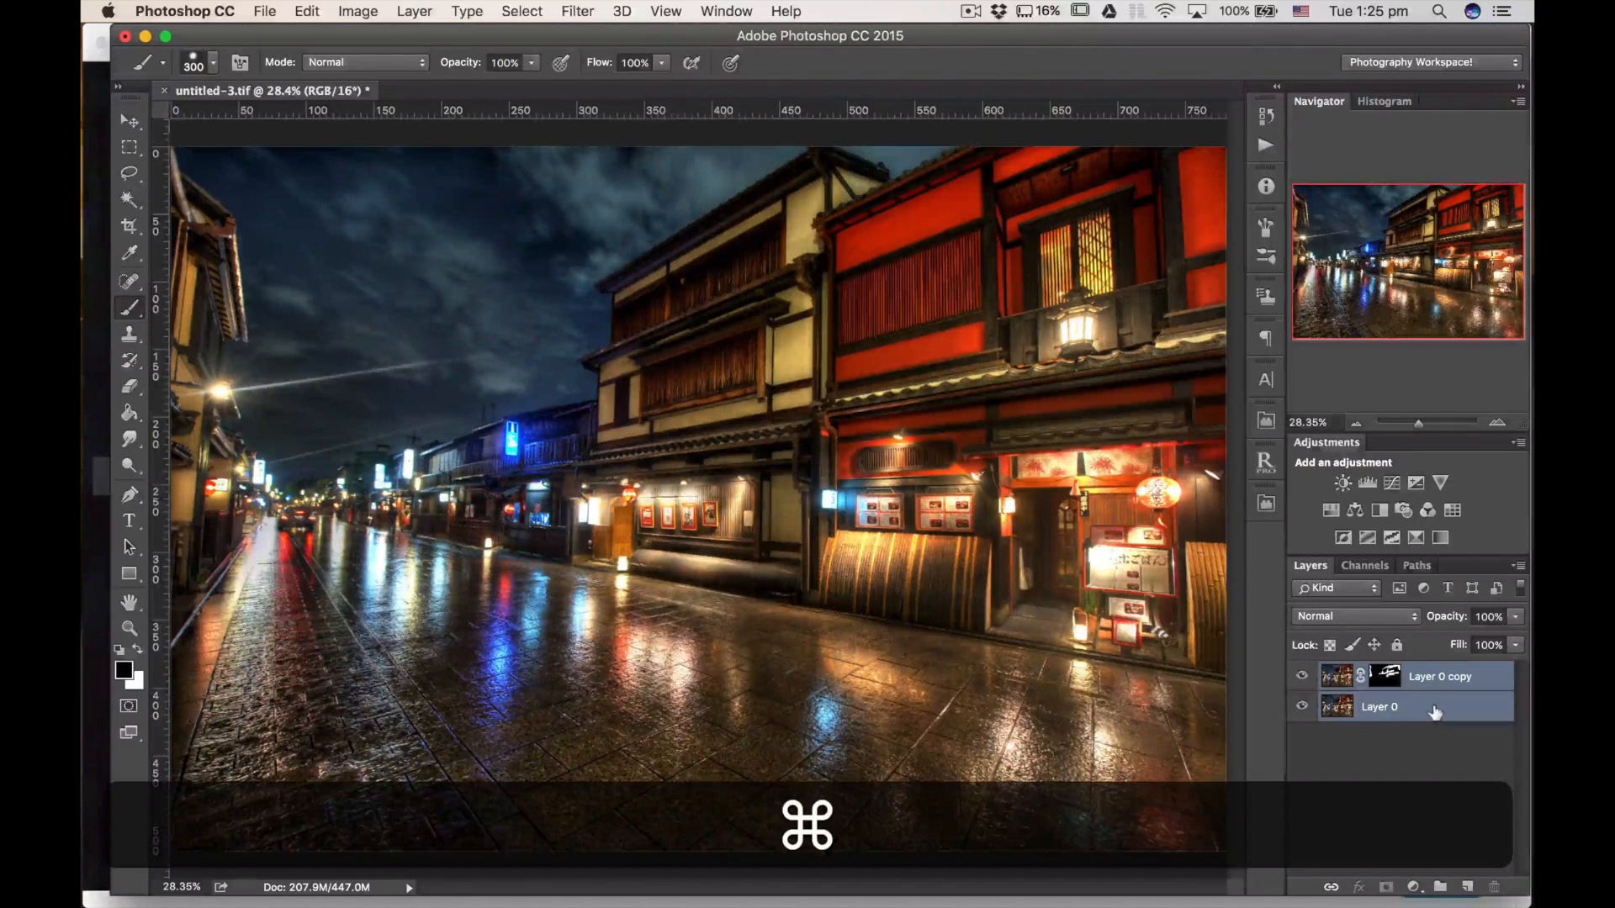
pyautogui.press('super+e')
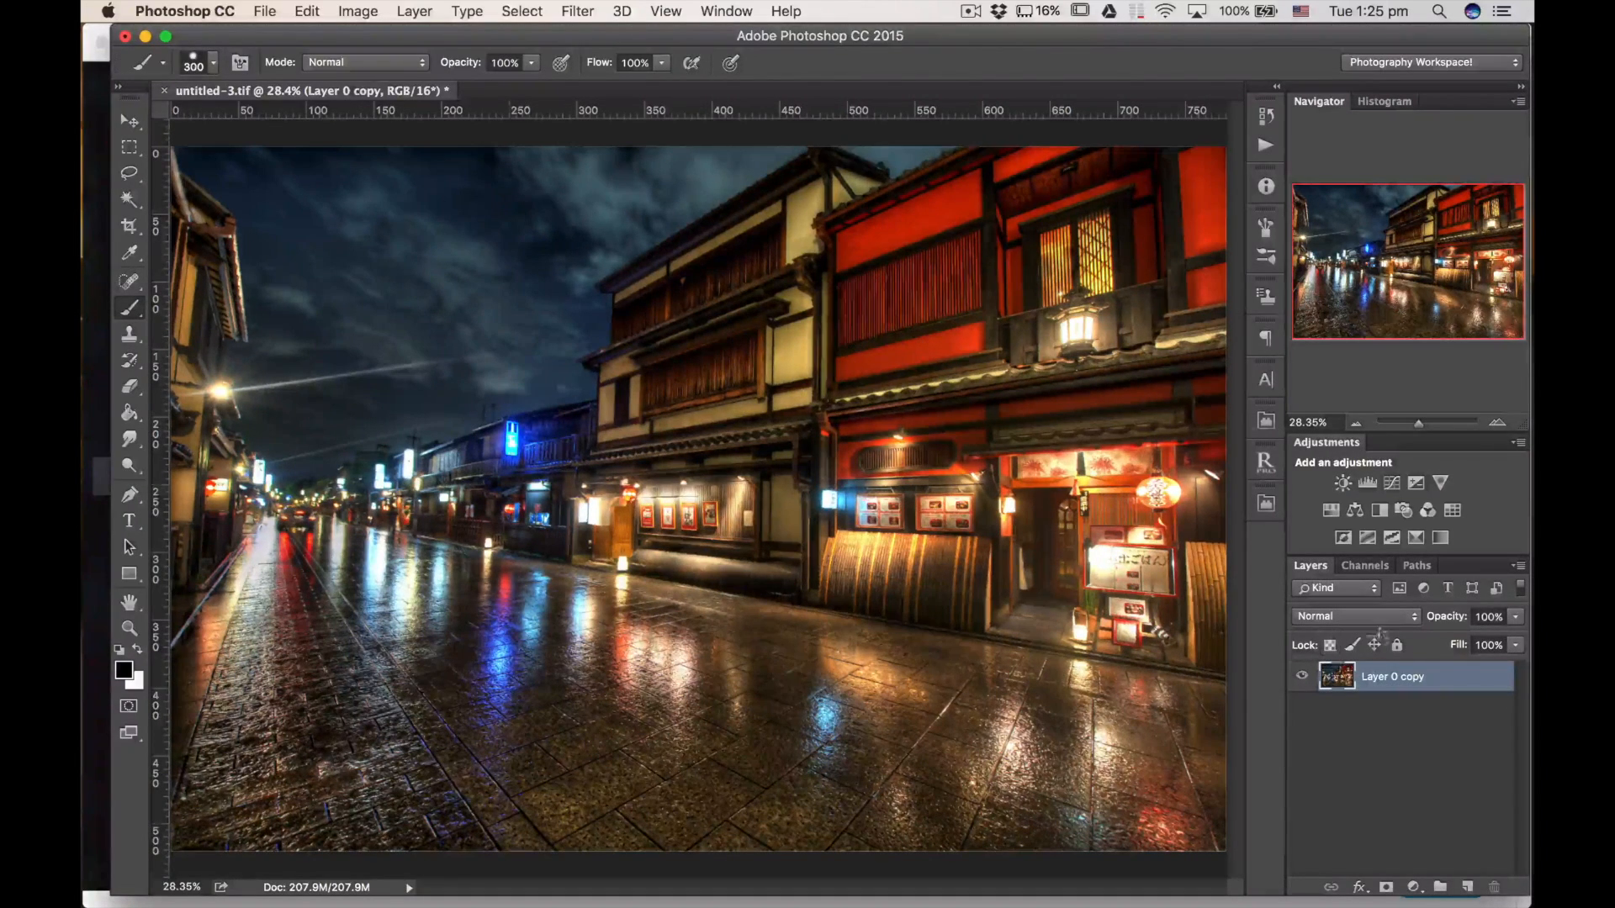
# - Duplicate the merged layer and open the duplicate in Topaz DeNoise 6
pyautogui.press('super+j')
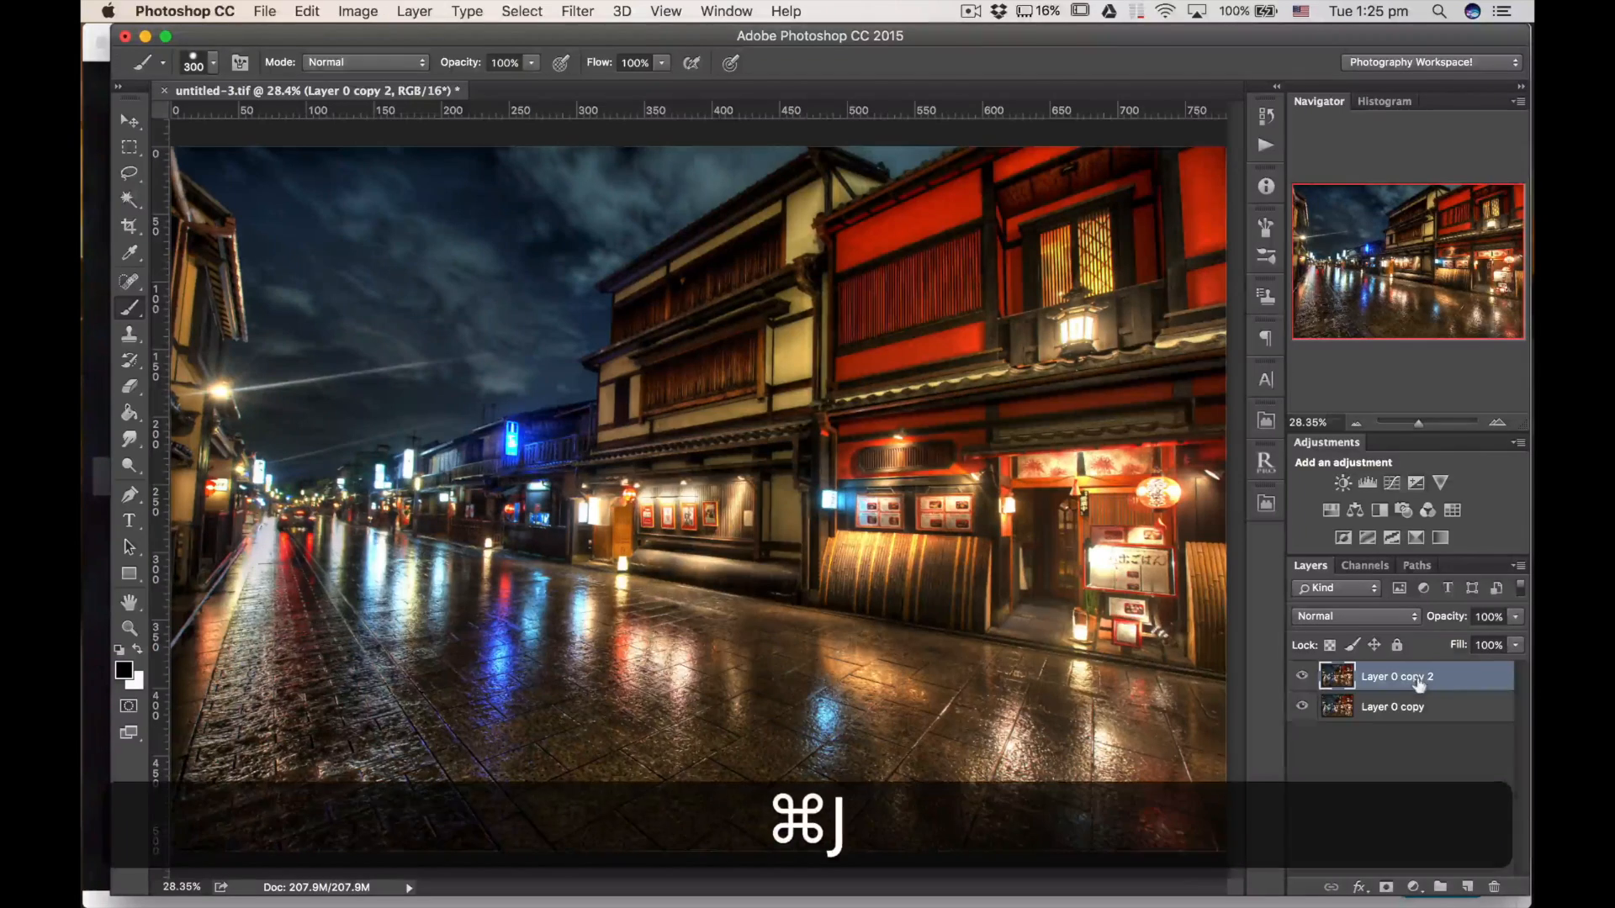
pyautogui.click(578, 11)
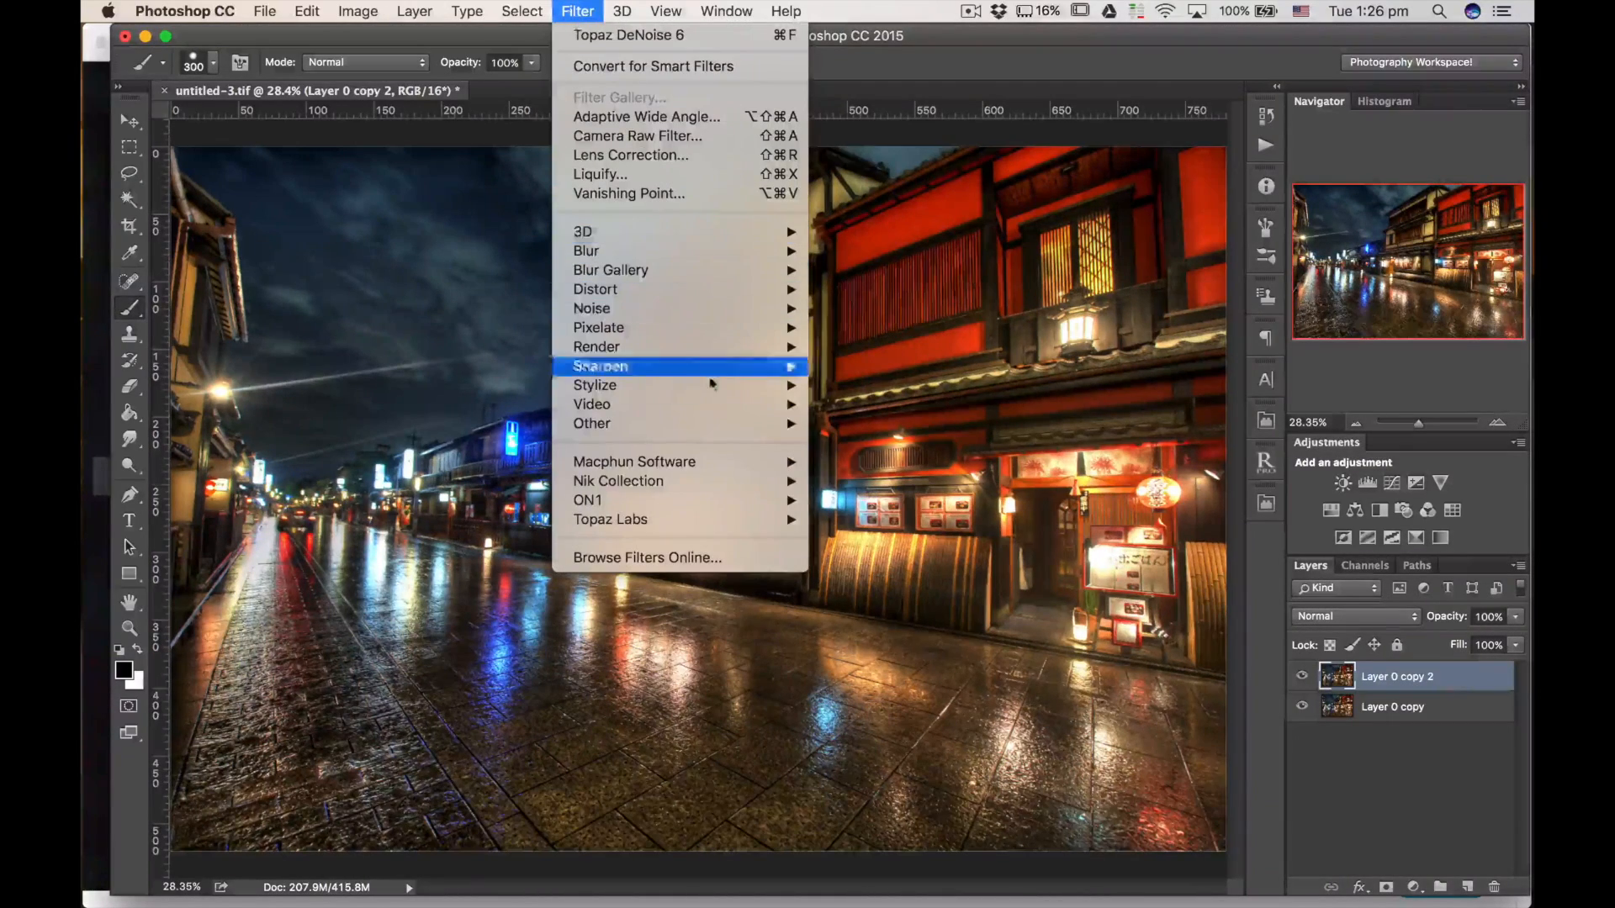
pyautogui.moveTo(735, 519)
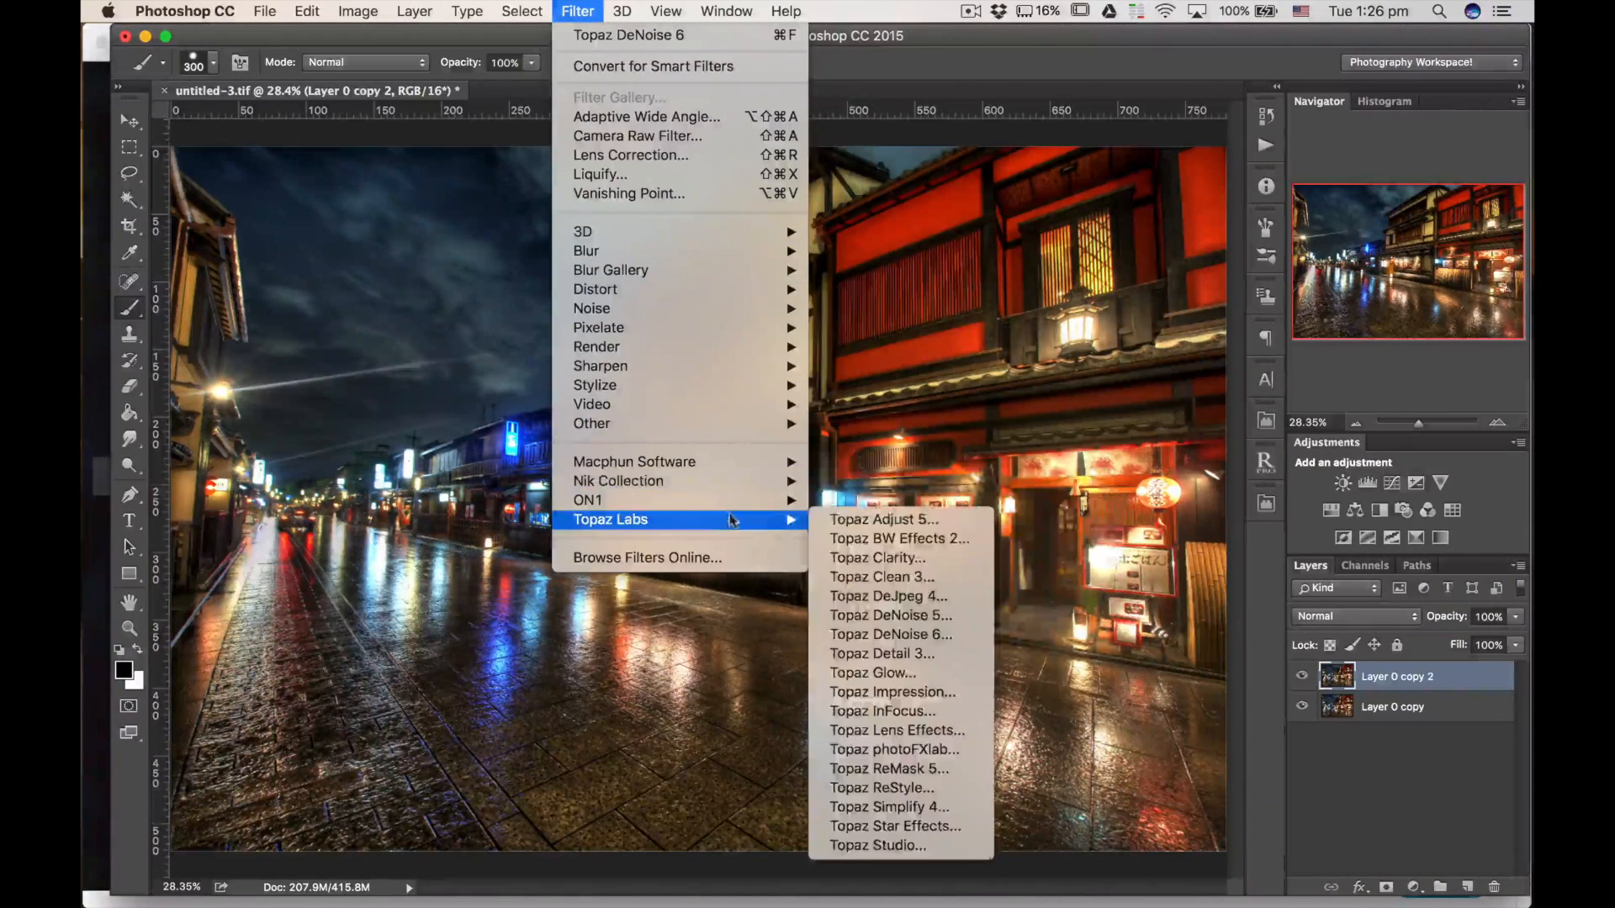
pyautogui.click(914, 635)
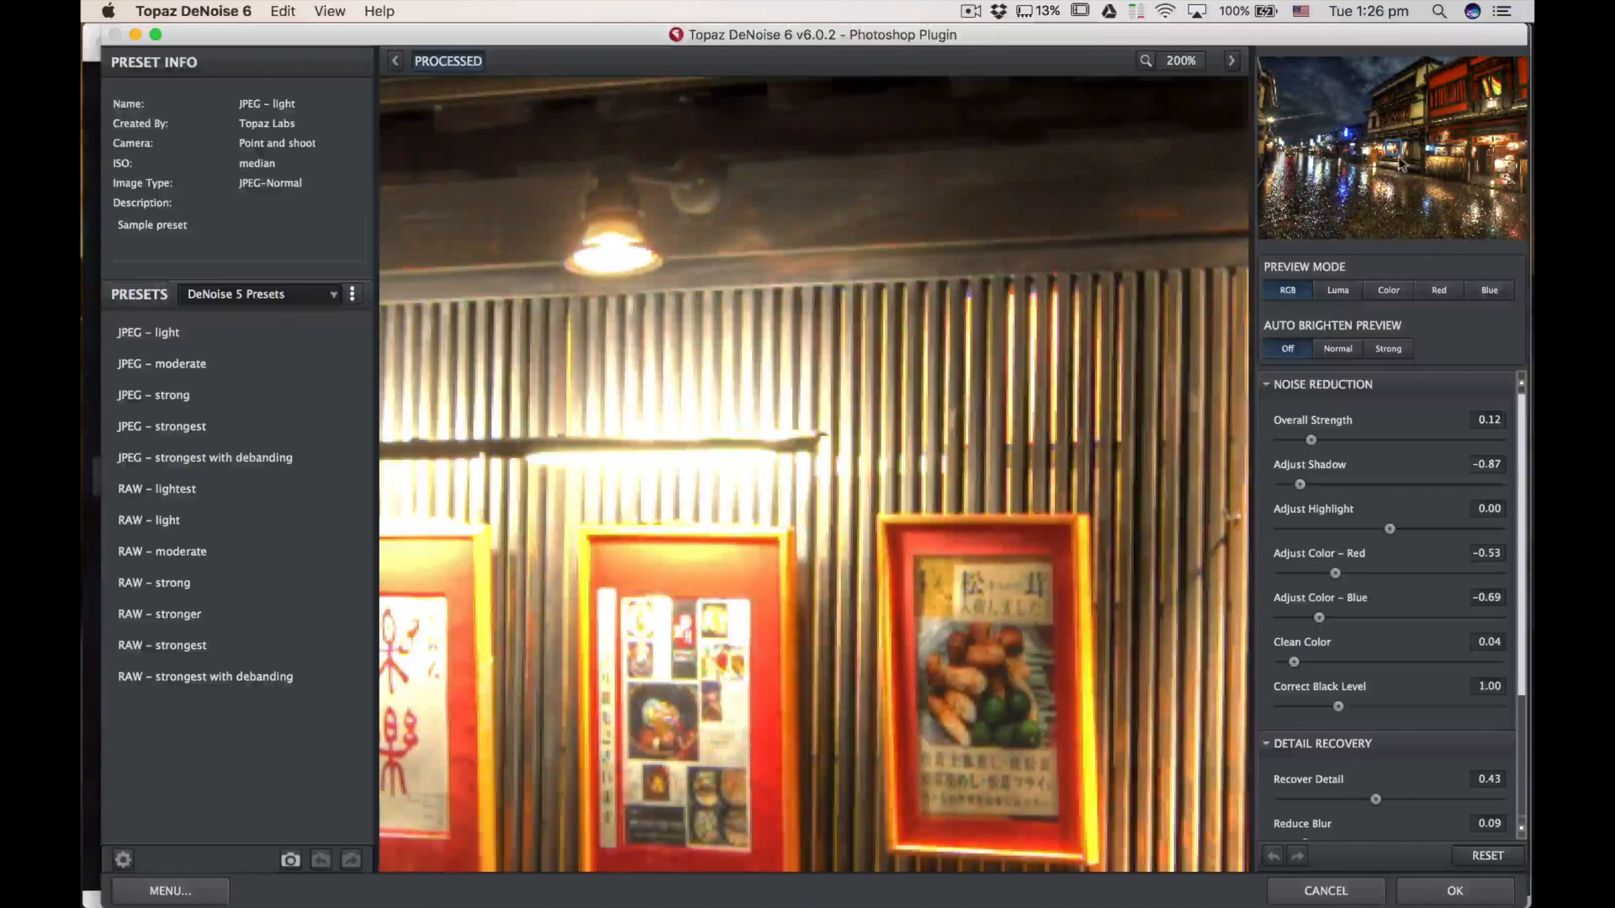
# - Preview the dark night sky at 200% and apply the DeNoise 5 preset "RAW – strongest with debanding"
pyautogui.click(1331, 77)
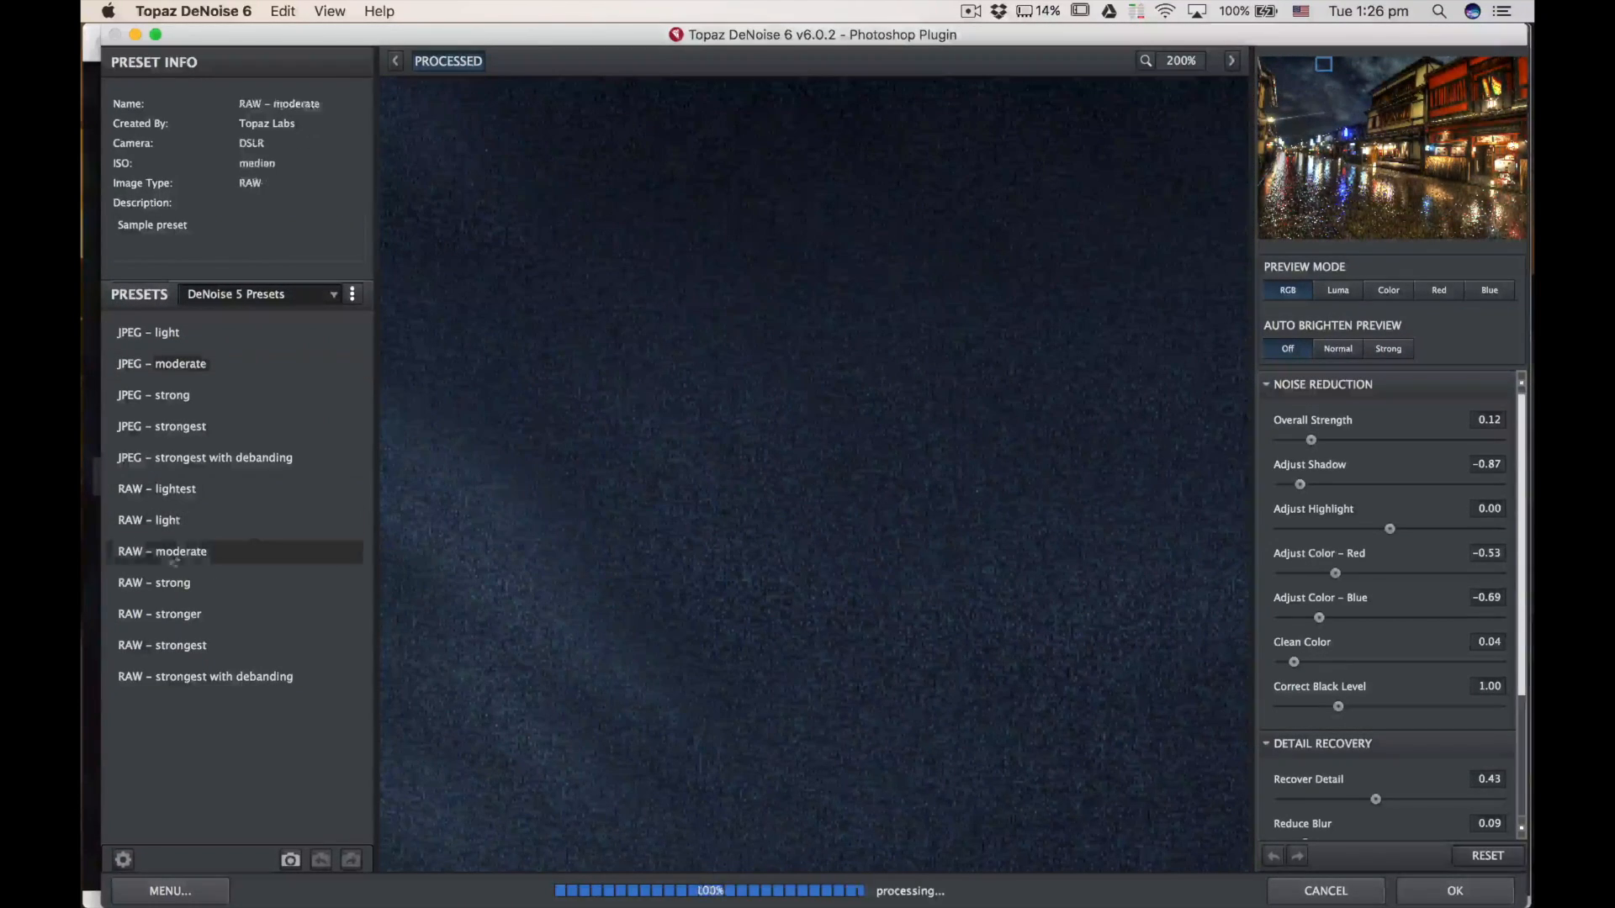
pyautogui.press('super')
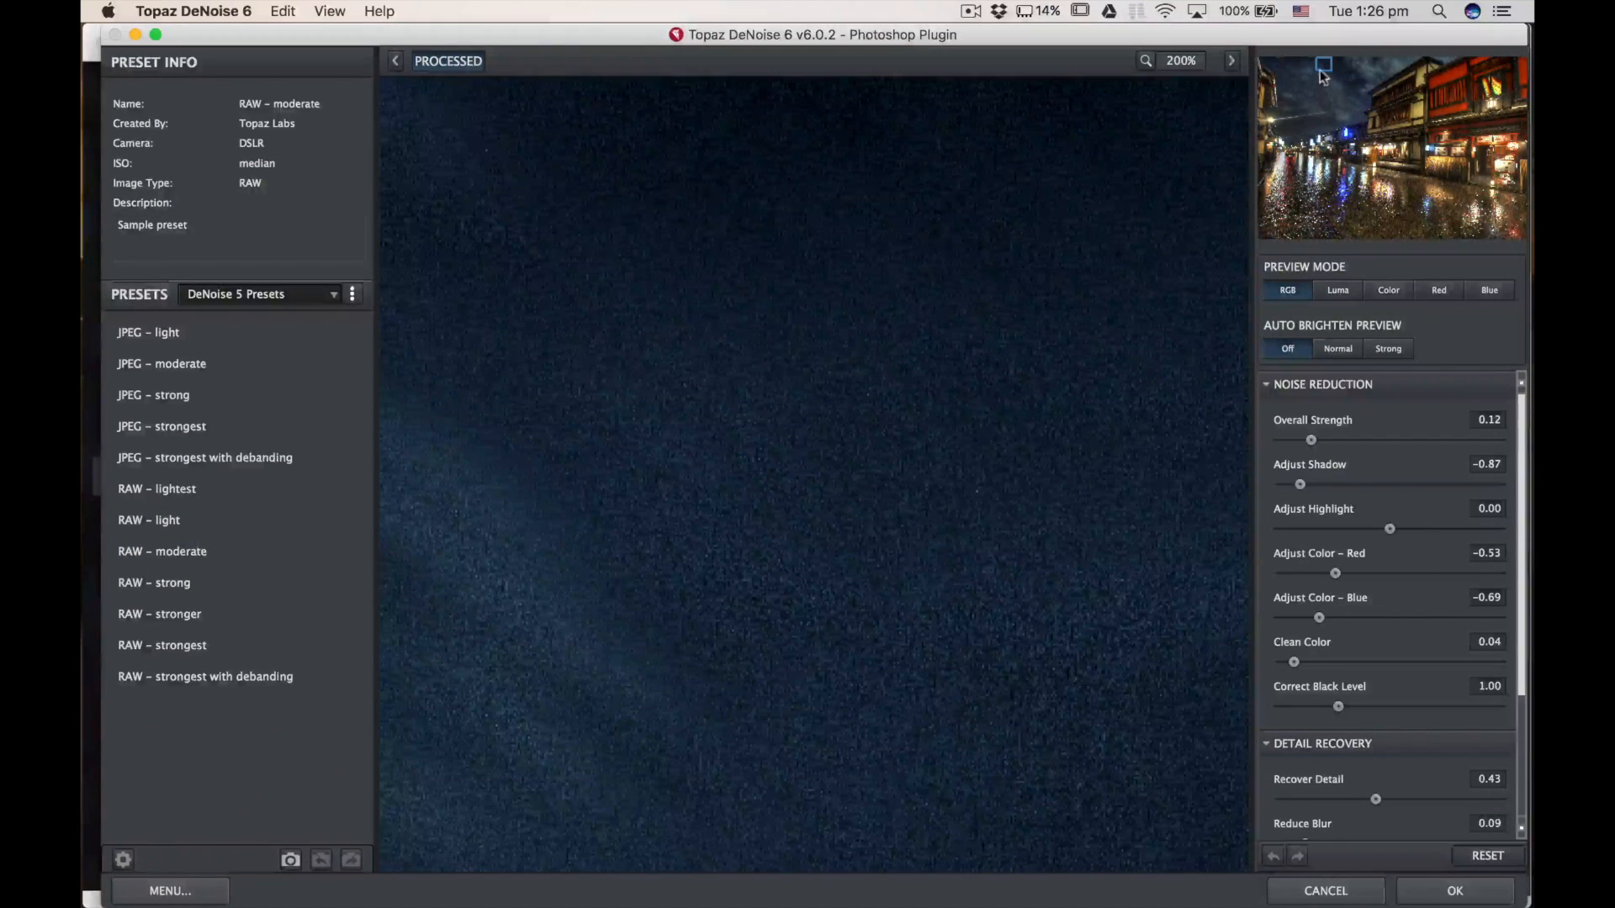
pyautogui.moveTo(1323, 76); pyautogui.dragTo(1309, 77)
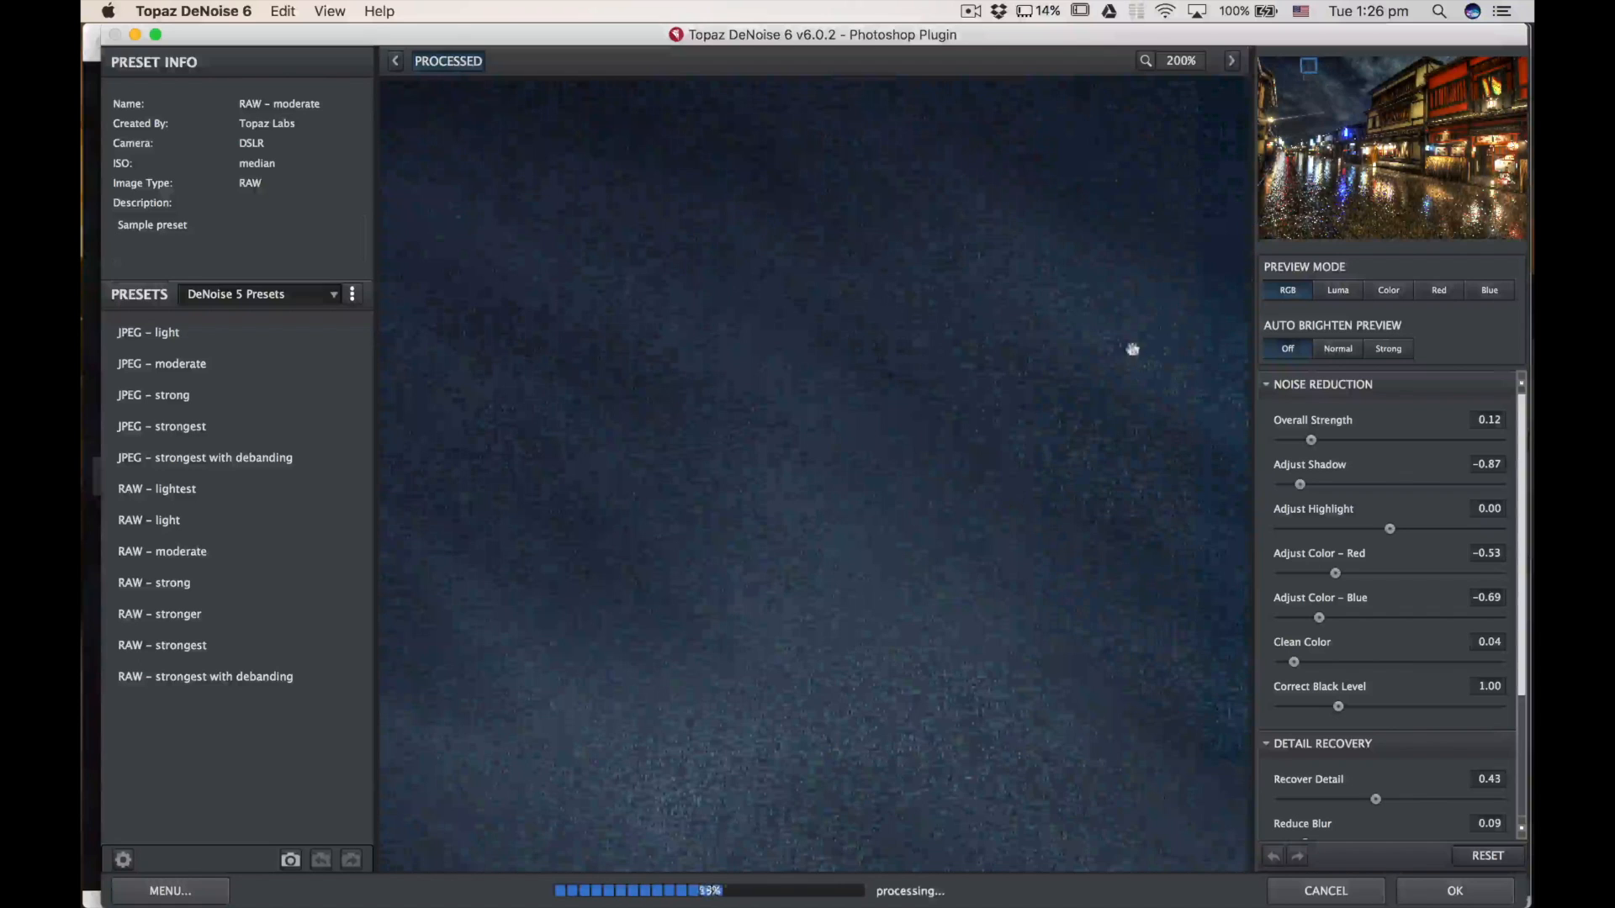
pyautogui.click(220, 648)
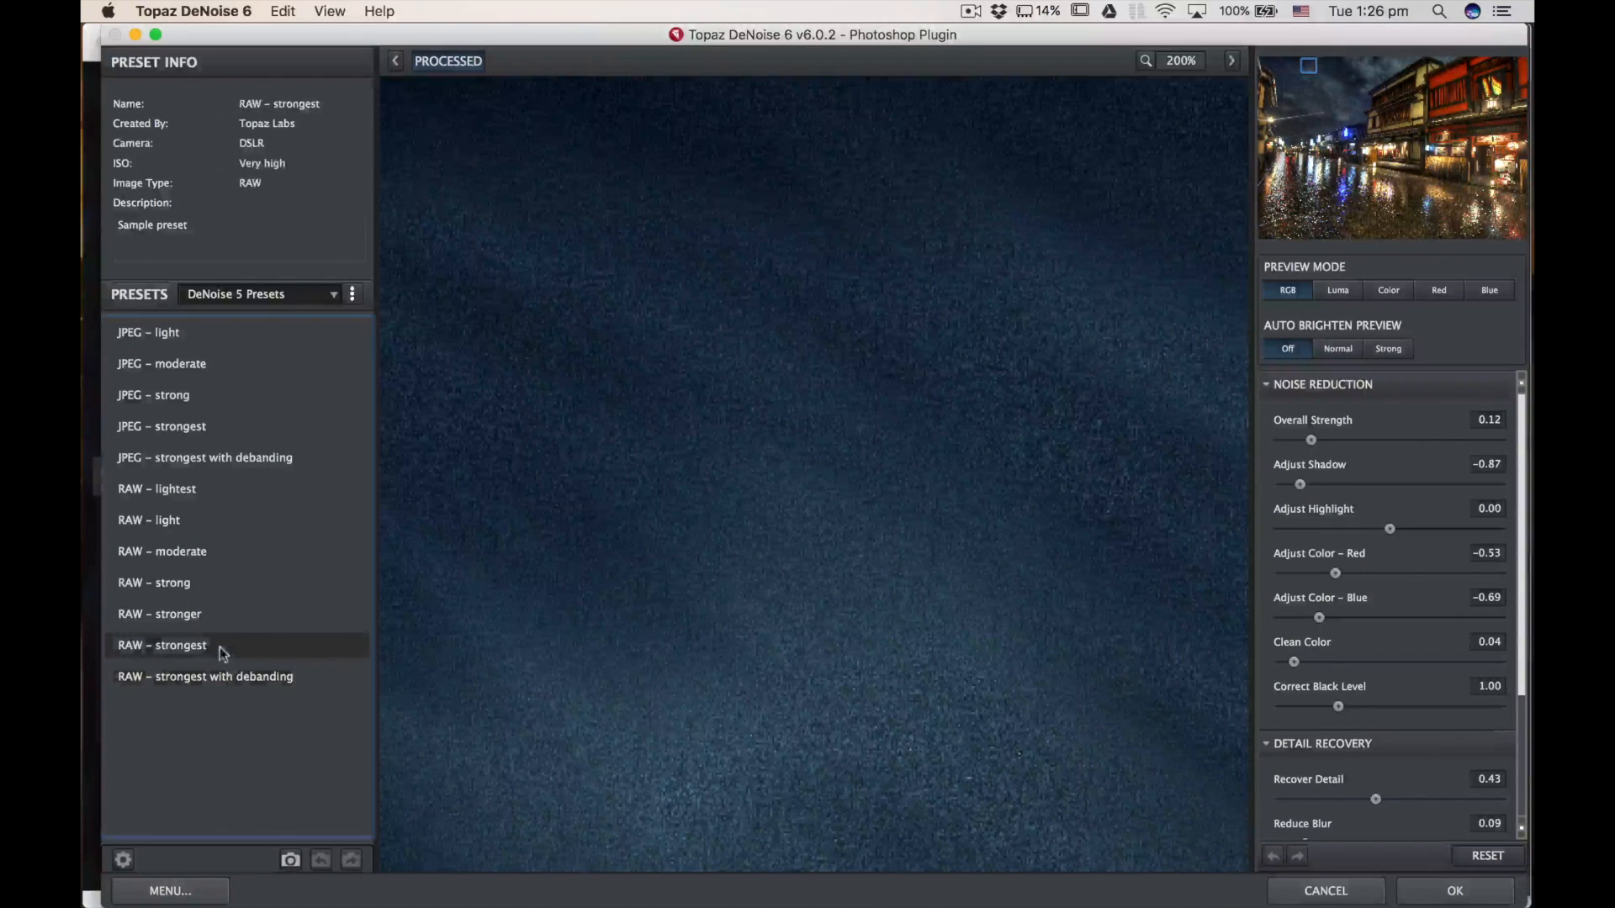
pyautogui.click(244, 683)
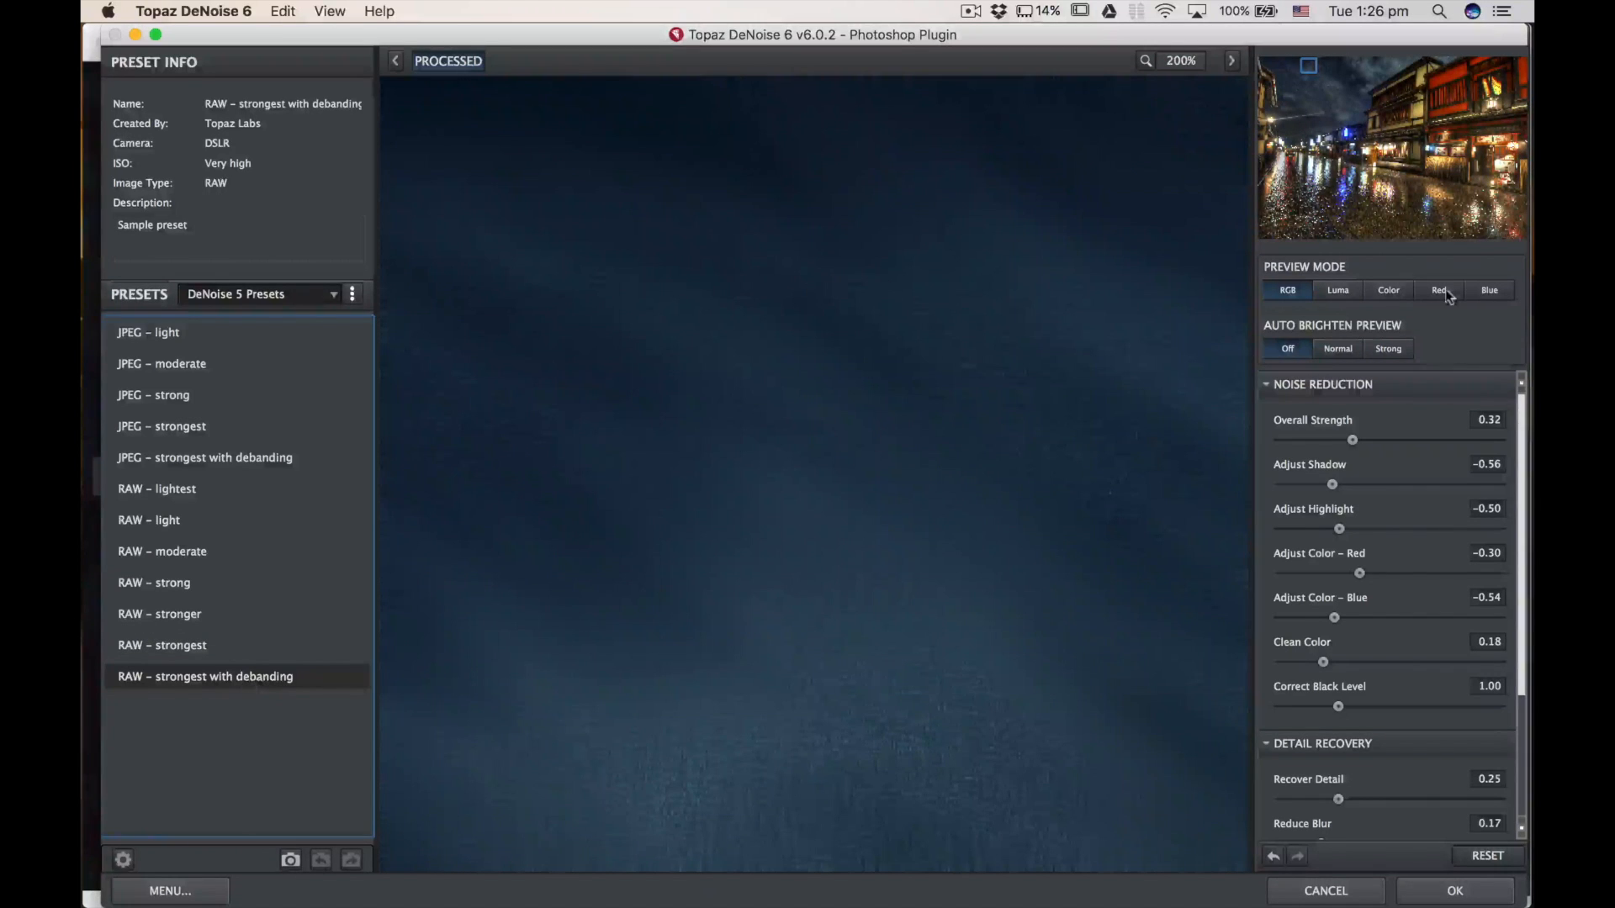
# - Try different Overall Strength values on the previewed night sky, set it to 0.33 and apply the noise reduction
pyautogui.click(1319, 66)
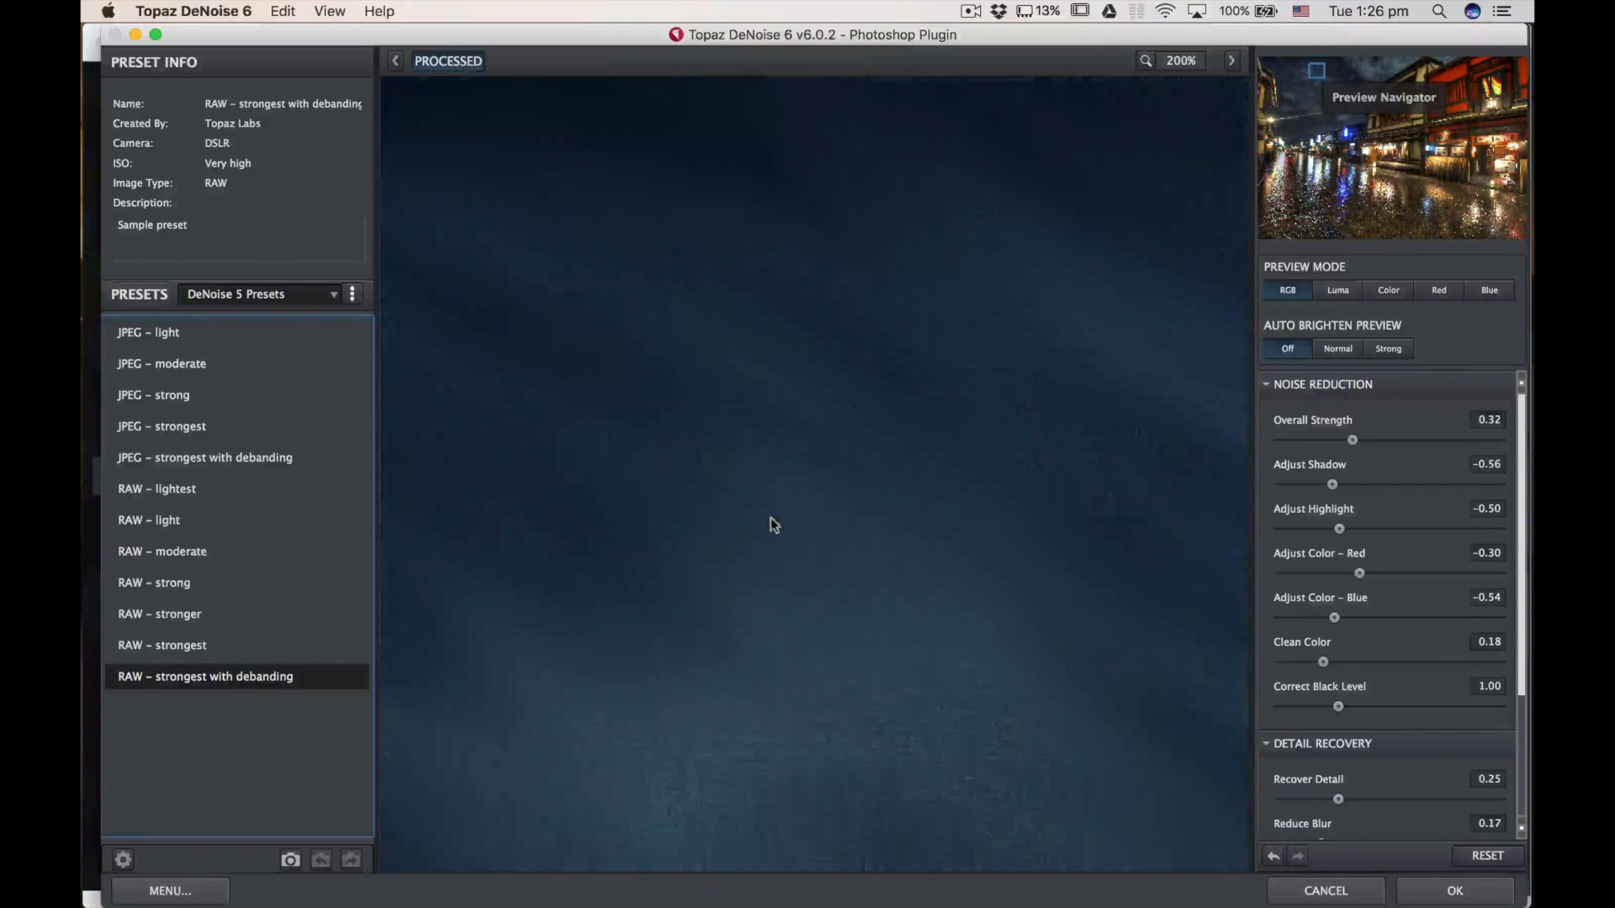
pyautogui.moveTo(906, 622); pyautogui.dragTo(909, 628)
pyautogui.moveTo(791, 533); pyautogui.dragTo(790, 526)
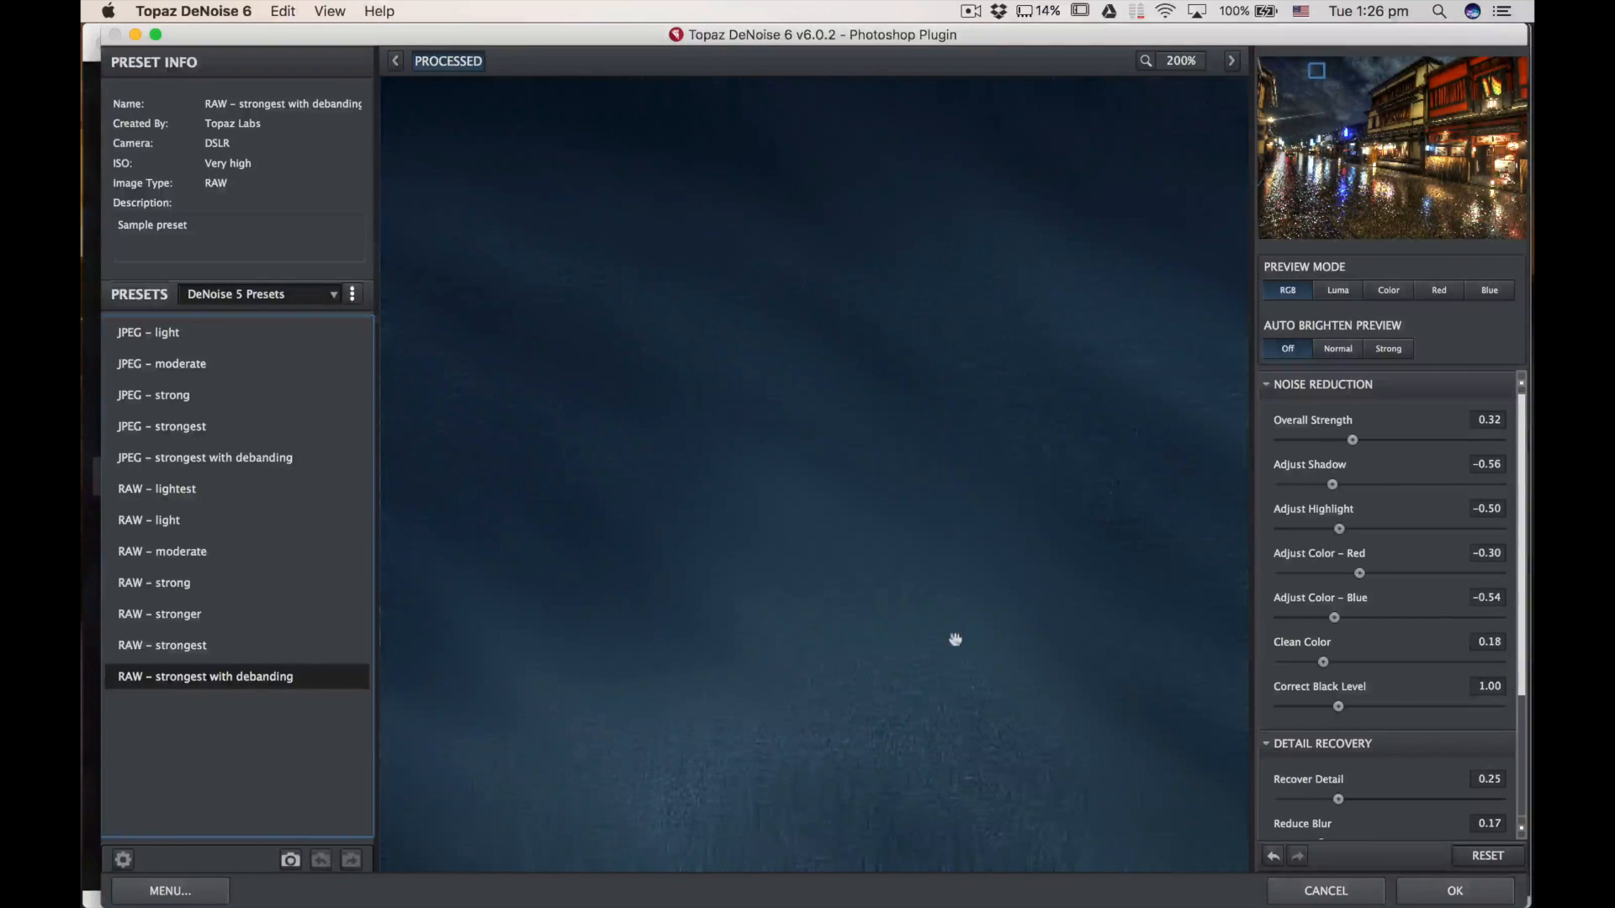
pyautogui.moveTo(1522, 496)
pyautogui.mouseDown()
pyautogui.moveTo(1527, 517)
pyautogui.moveTo(1525, 496)
pyautogui.mouseUp()
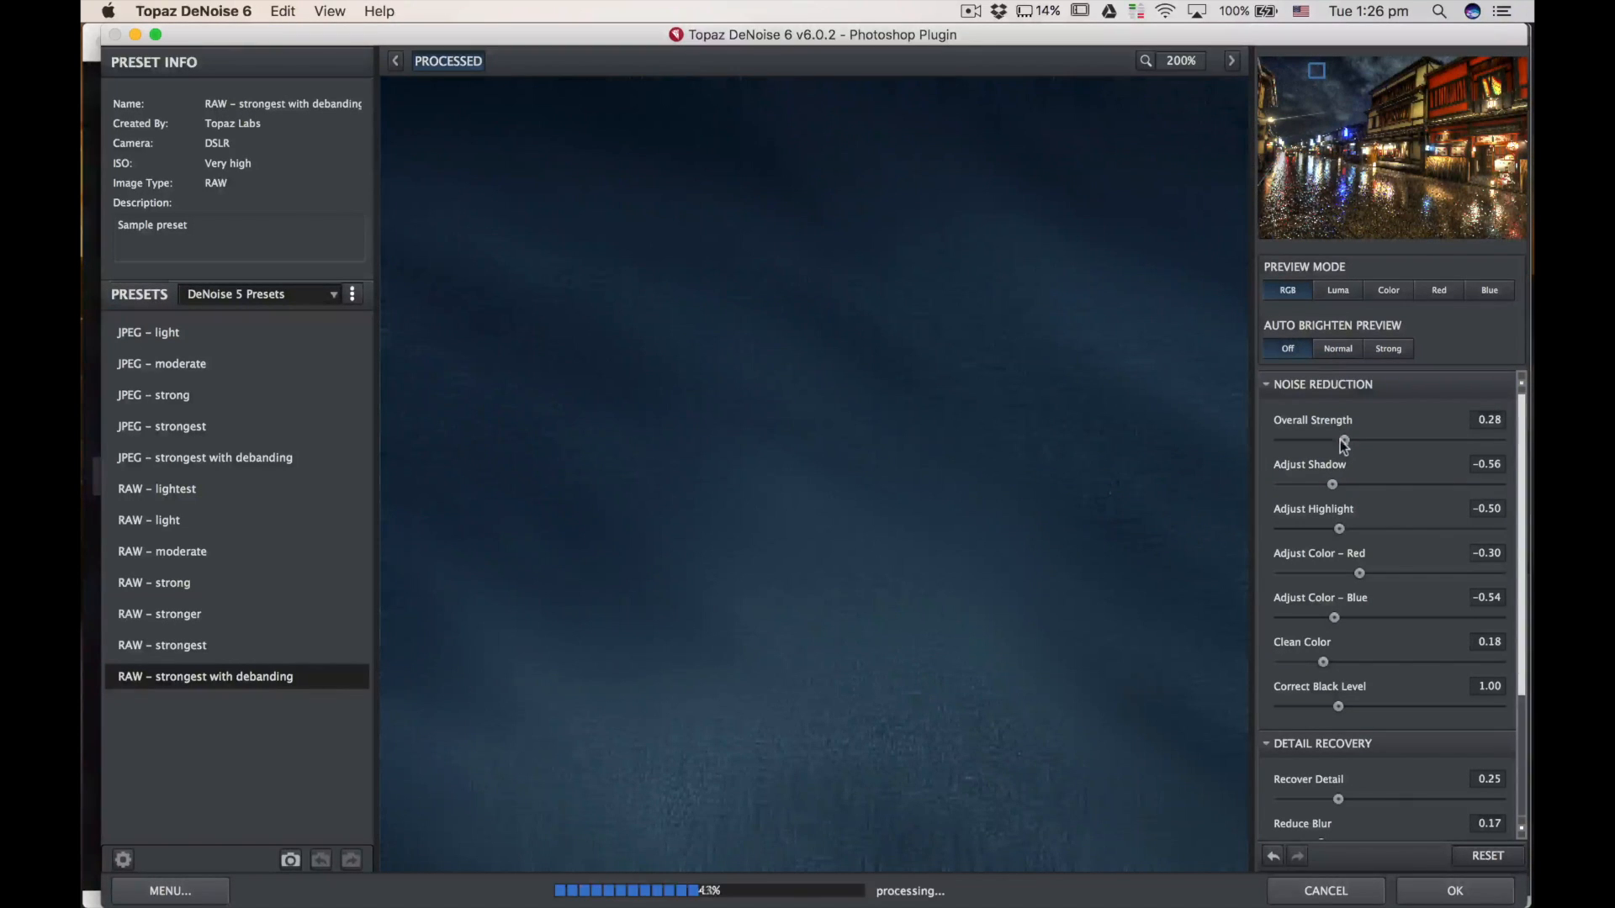
pyautogui.moveTo(1344, 445); pyautogui.dragTo(1347, 448)
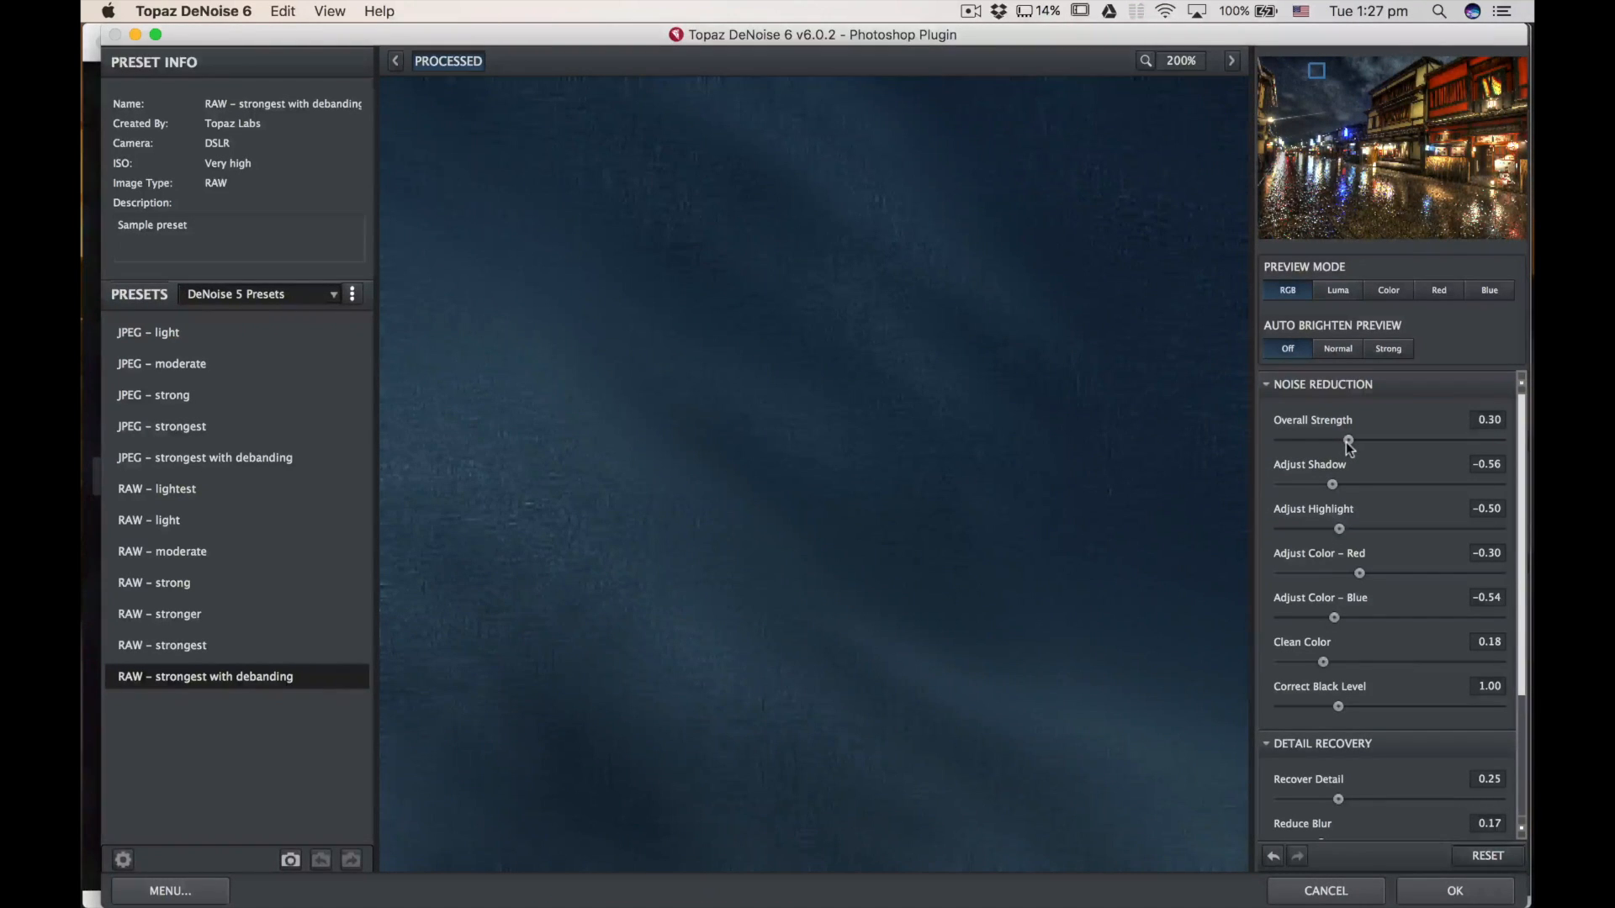
pyautogui.click(915, 476)
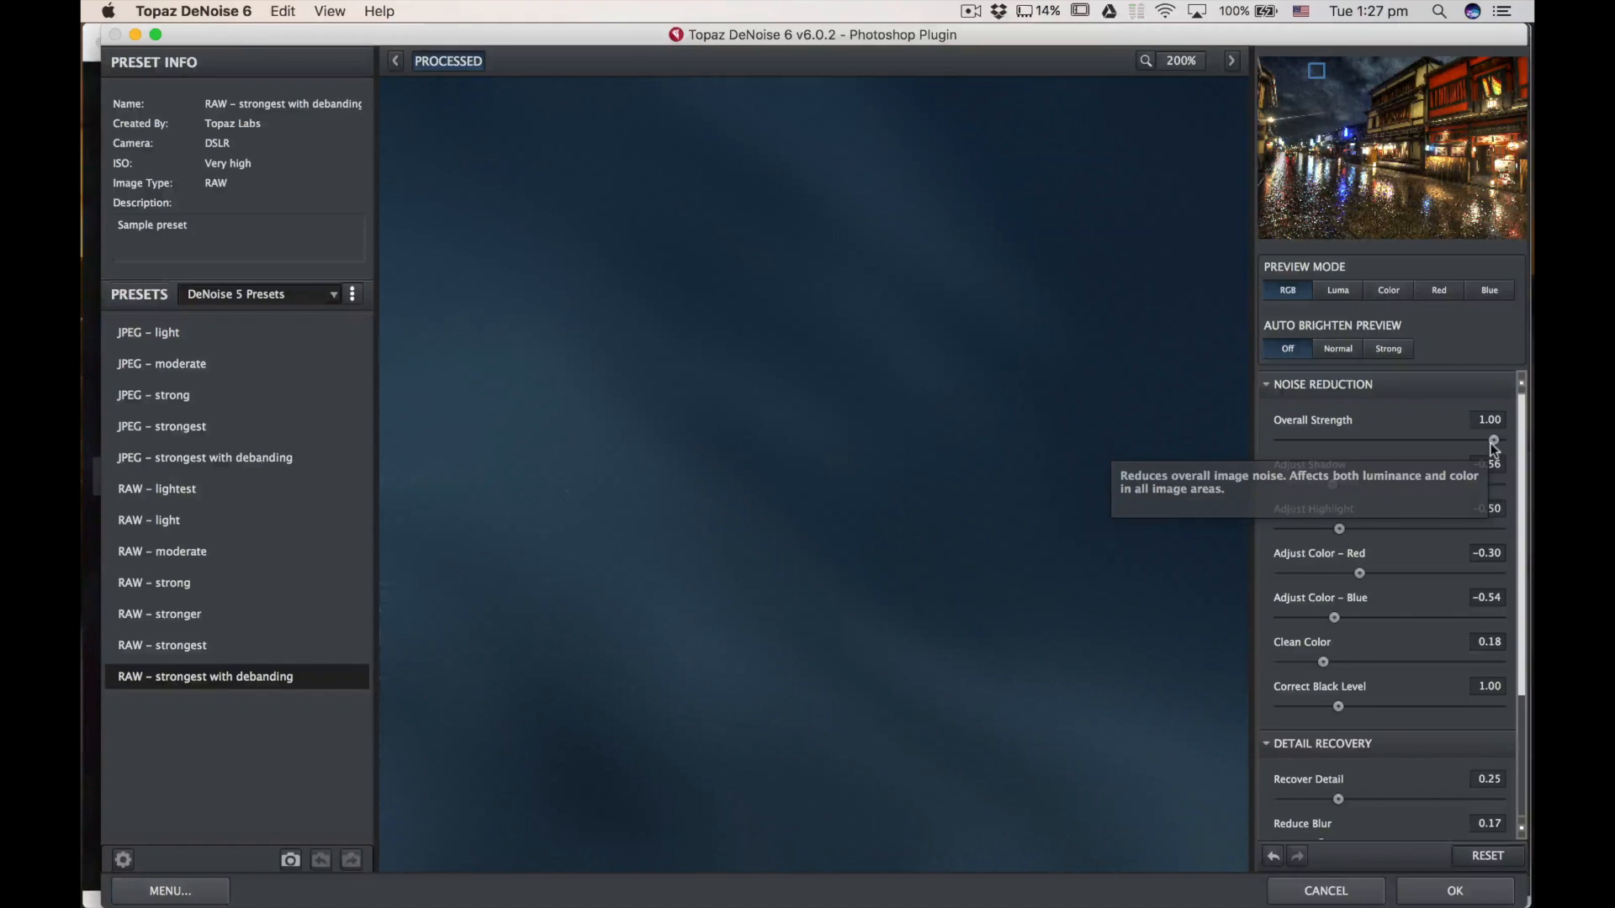
pyautogui.moveTo(1494, 441); pyautogui.dragTo(1351, 440)
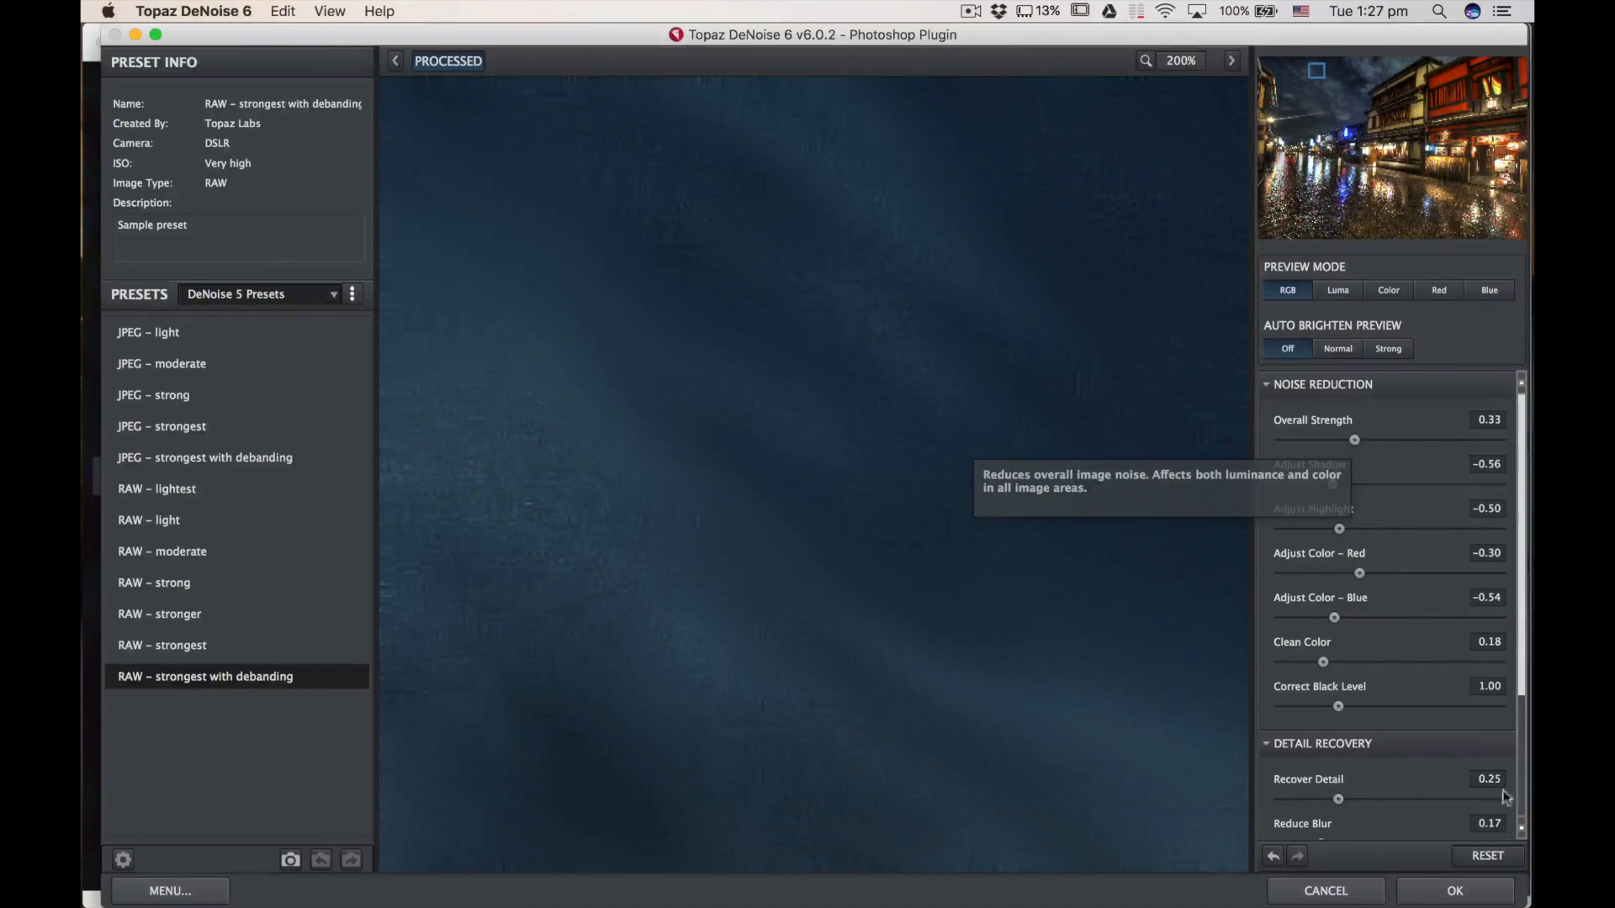
pyautogui.click(1472, 894)
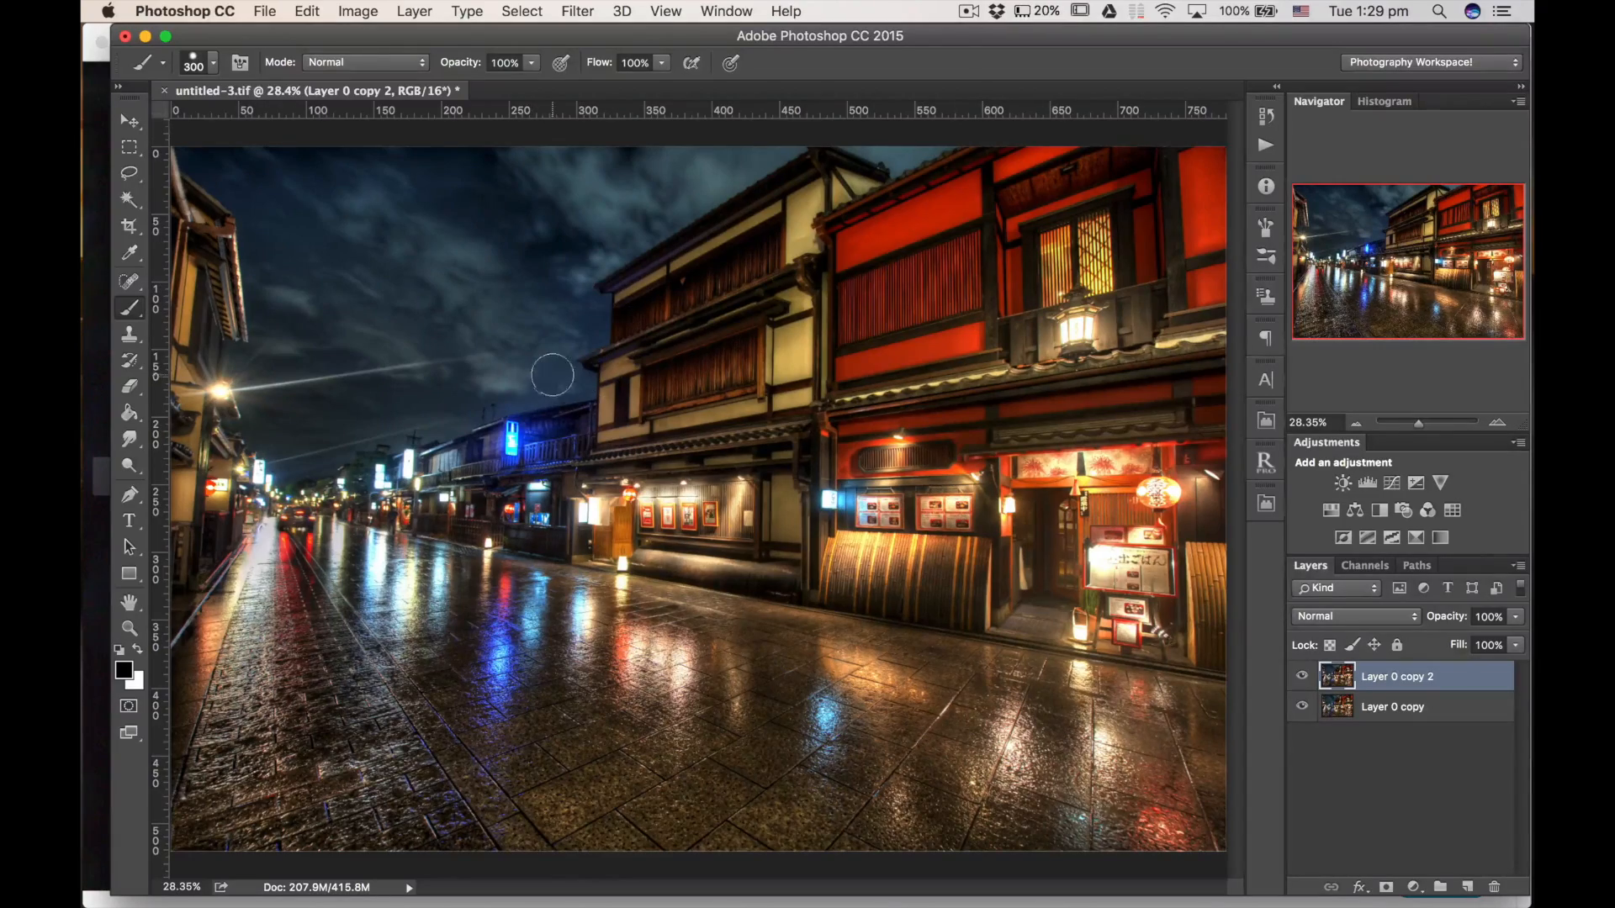
# - Examine the denoised sky of Layer 0 copy 2 at 100% magnification
pyautogui.press('super+equal')
pyautogui.press('super+equal')
pyautogui.press('super+equal')
pyautogui.moveTo(1383, 286); pyautogui.dragTo(1293, 235)
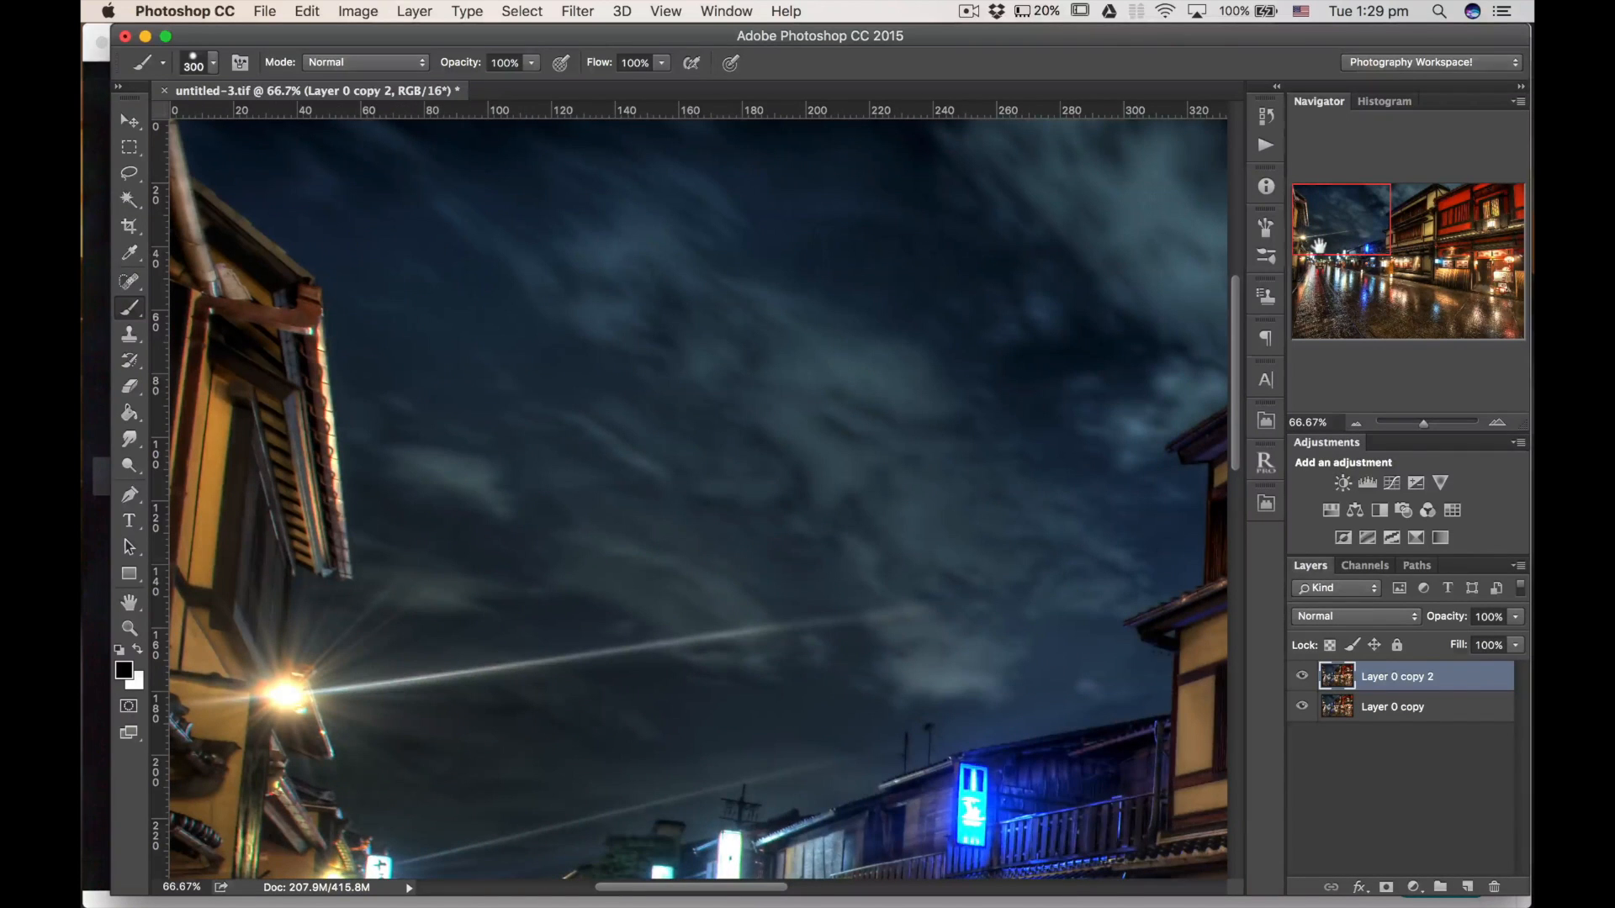
pyautogui.press('super+equal')
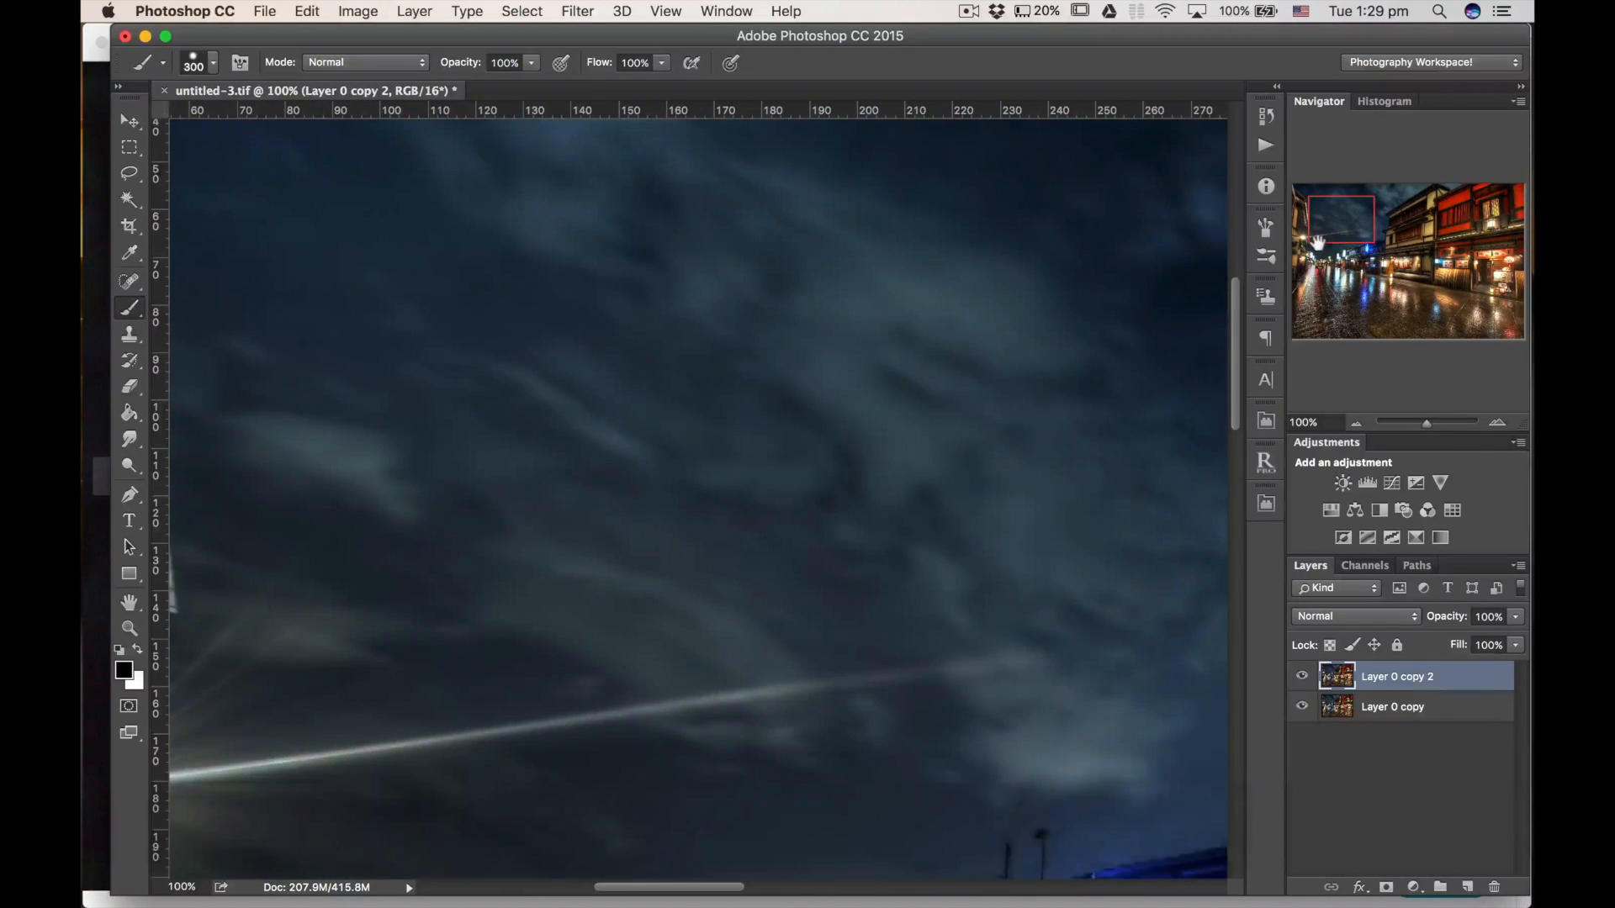
pyautogui.moveTo(1318, 243); pyautogui.dragTo(1332, 199)
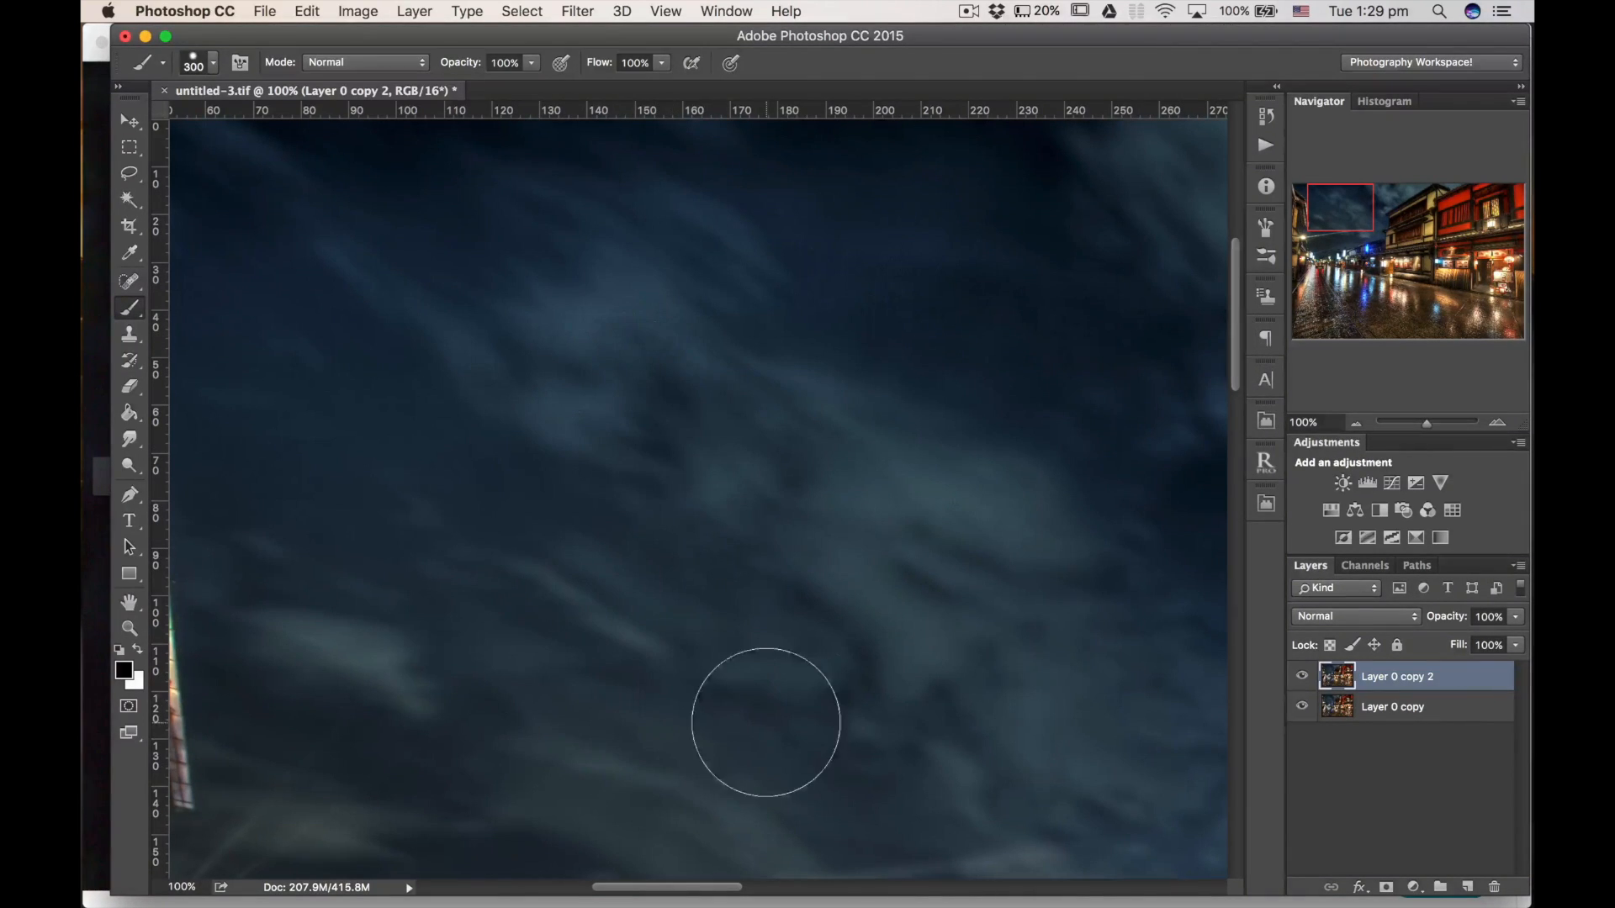
pyautogui.press('super+minus')
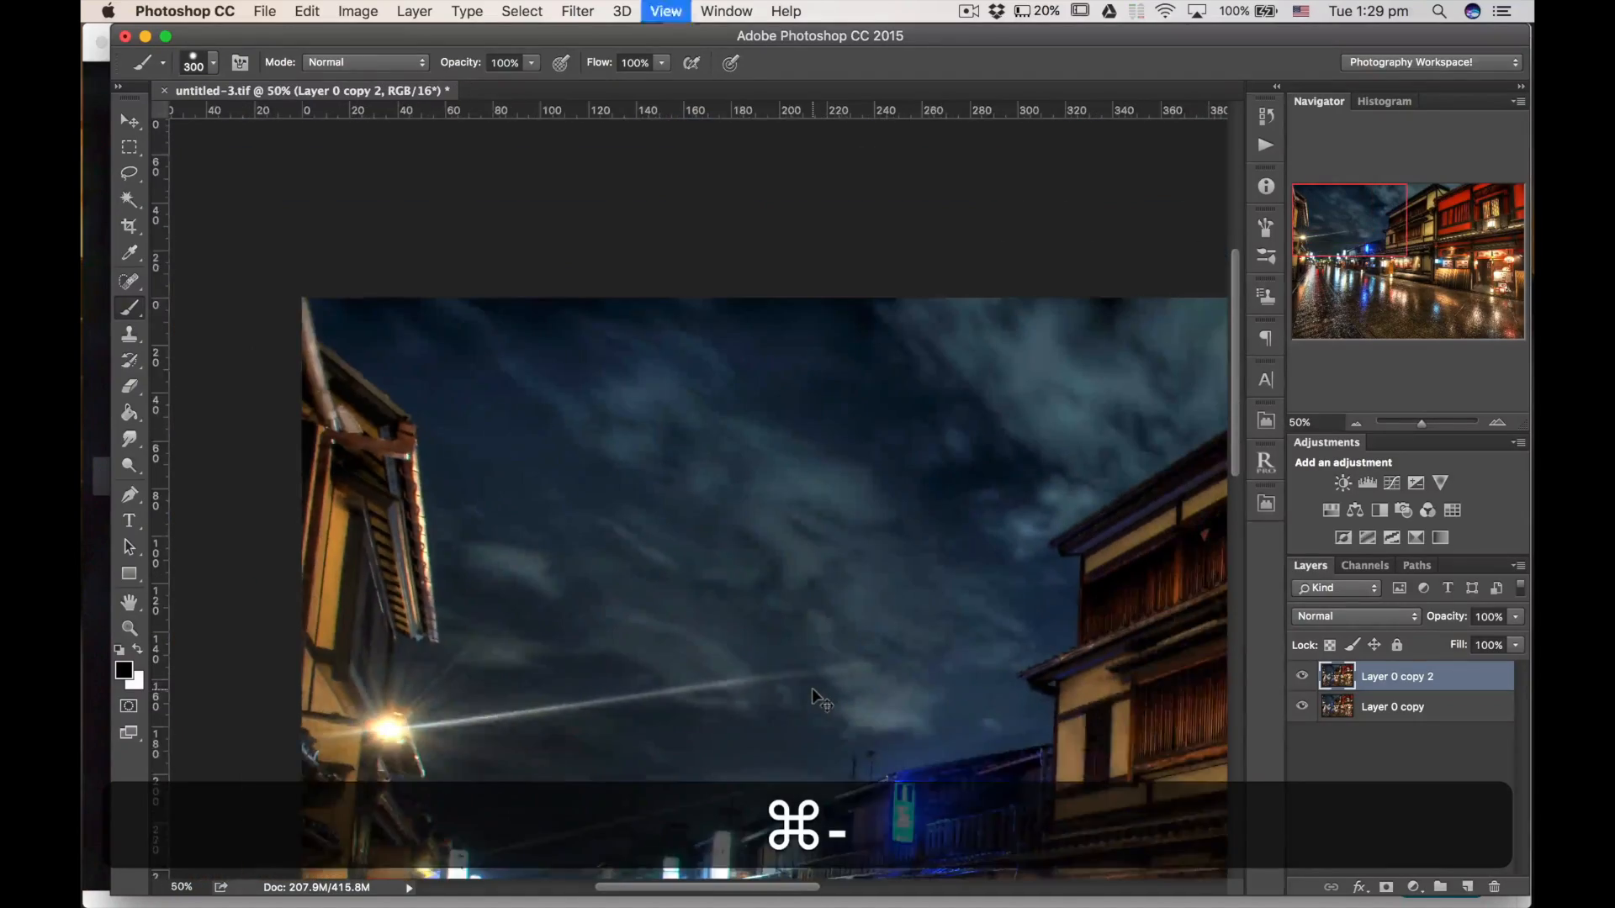
pyautogui.press('super+minus')
pyautogui.press('super+minus')
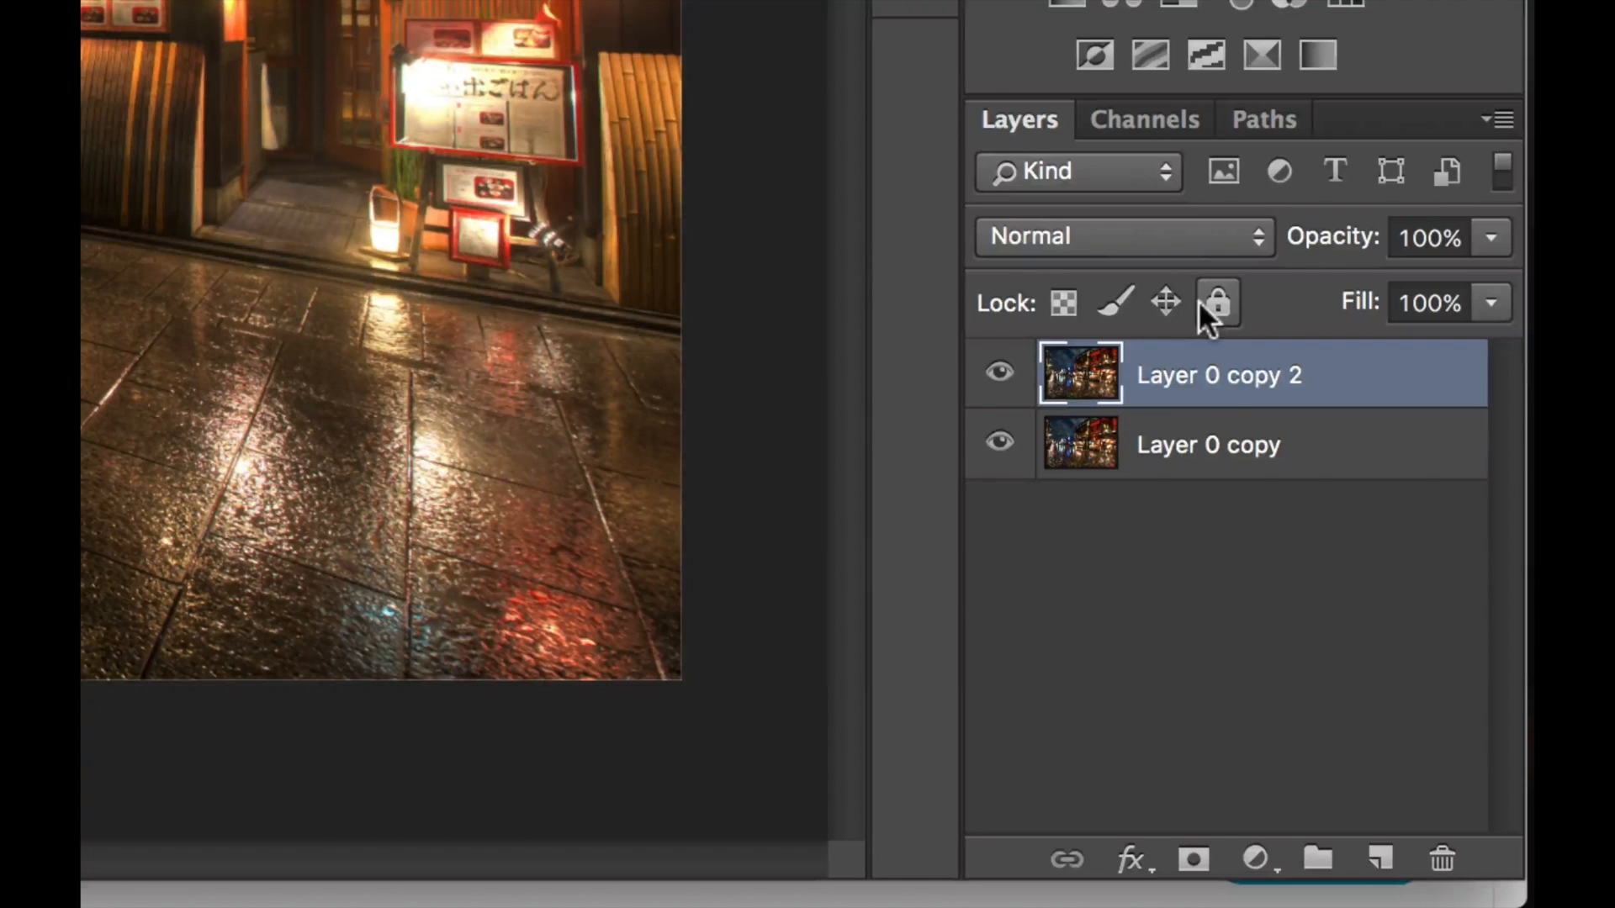
# - Add a layer mask to Layer 0 copy 2 and fill it with black using the Paint Bucket
pyautogui.click(1196, 859)
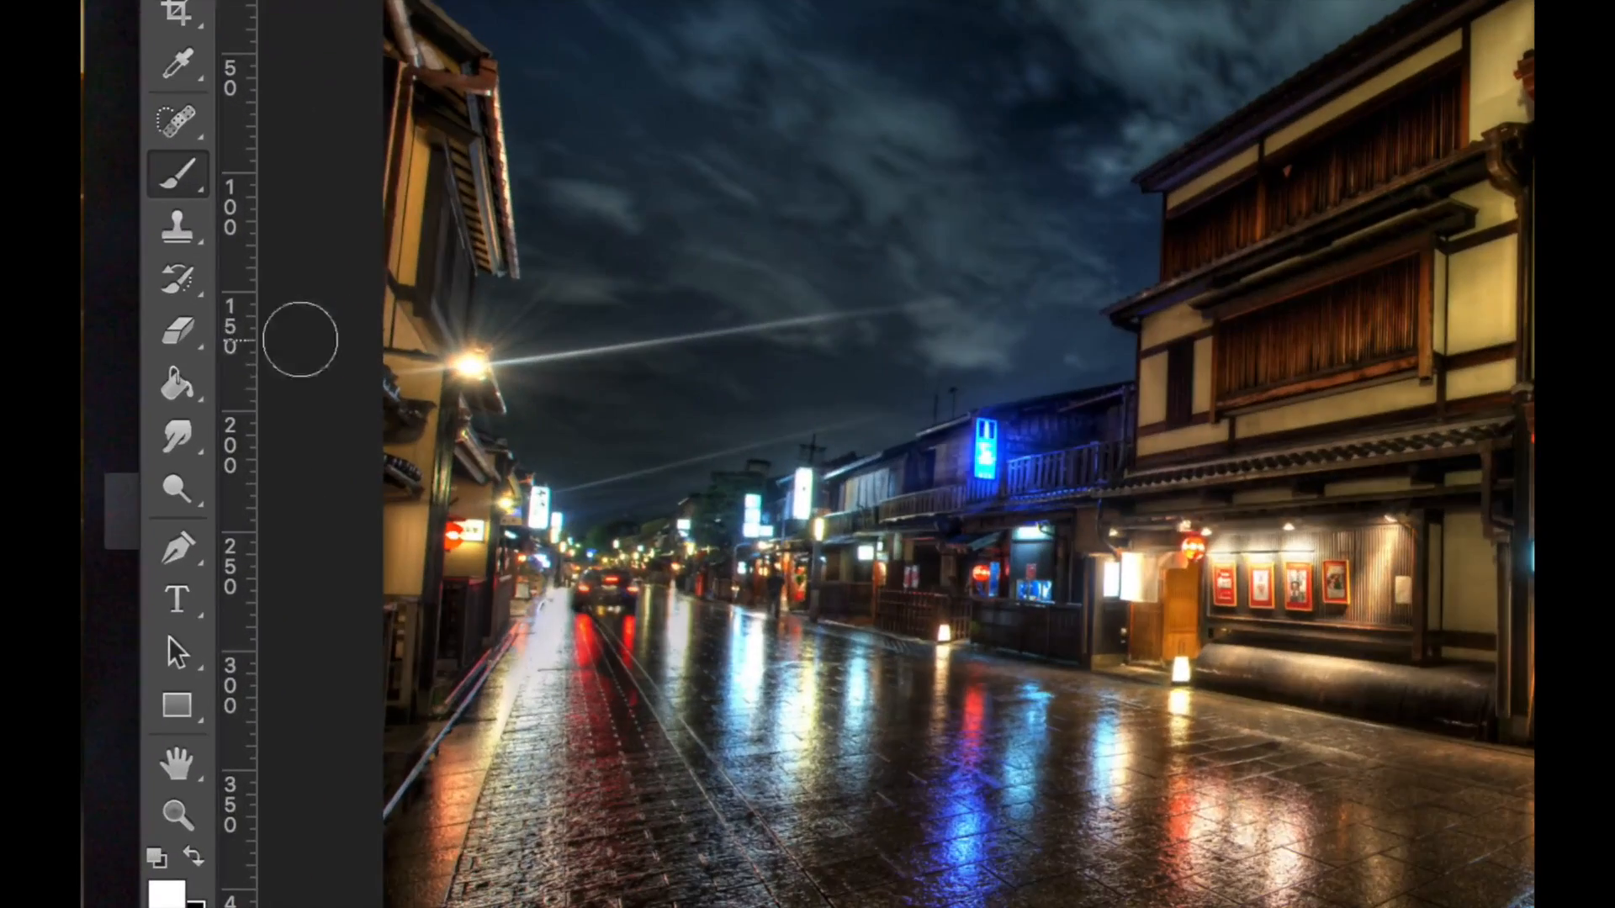
pyautogui.click(176, 387)
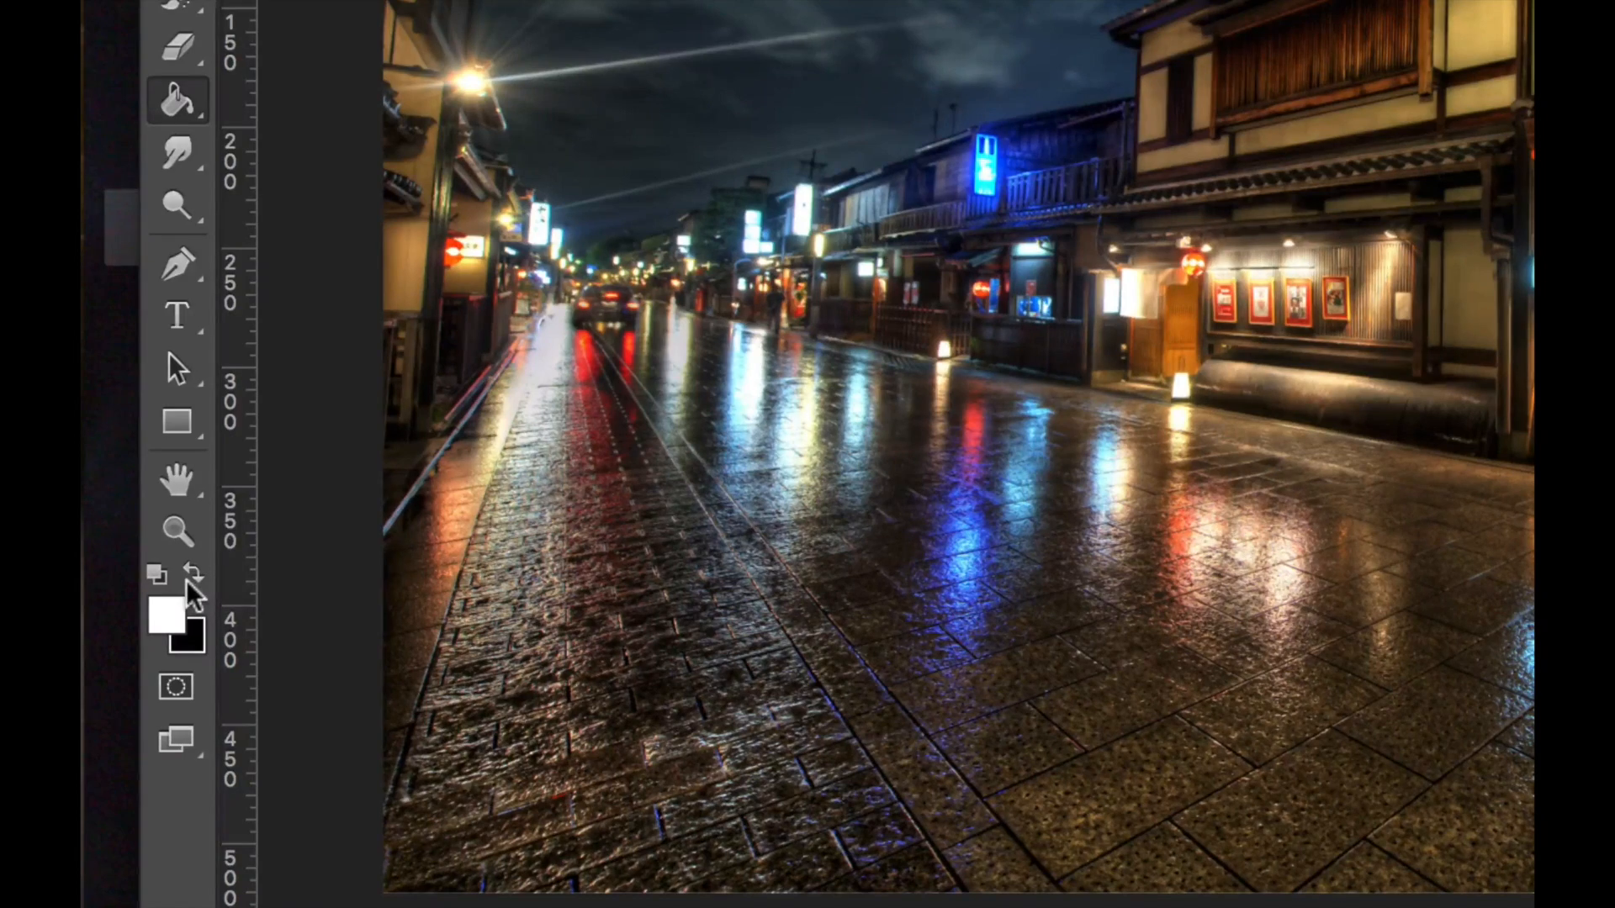
pyautogui.press('x')
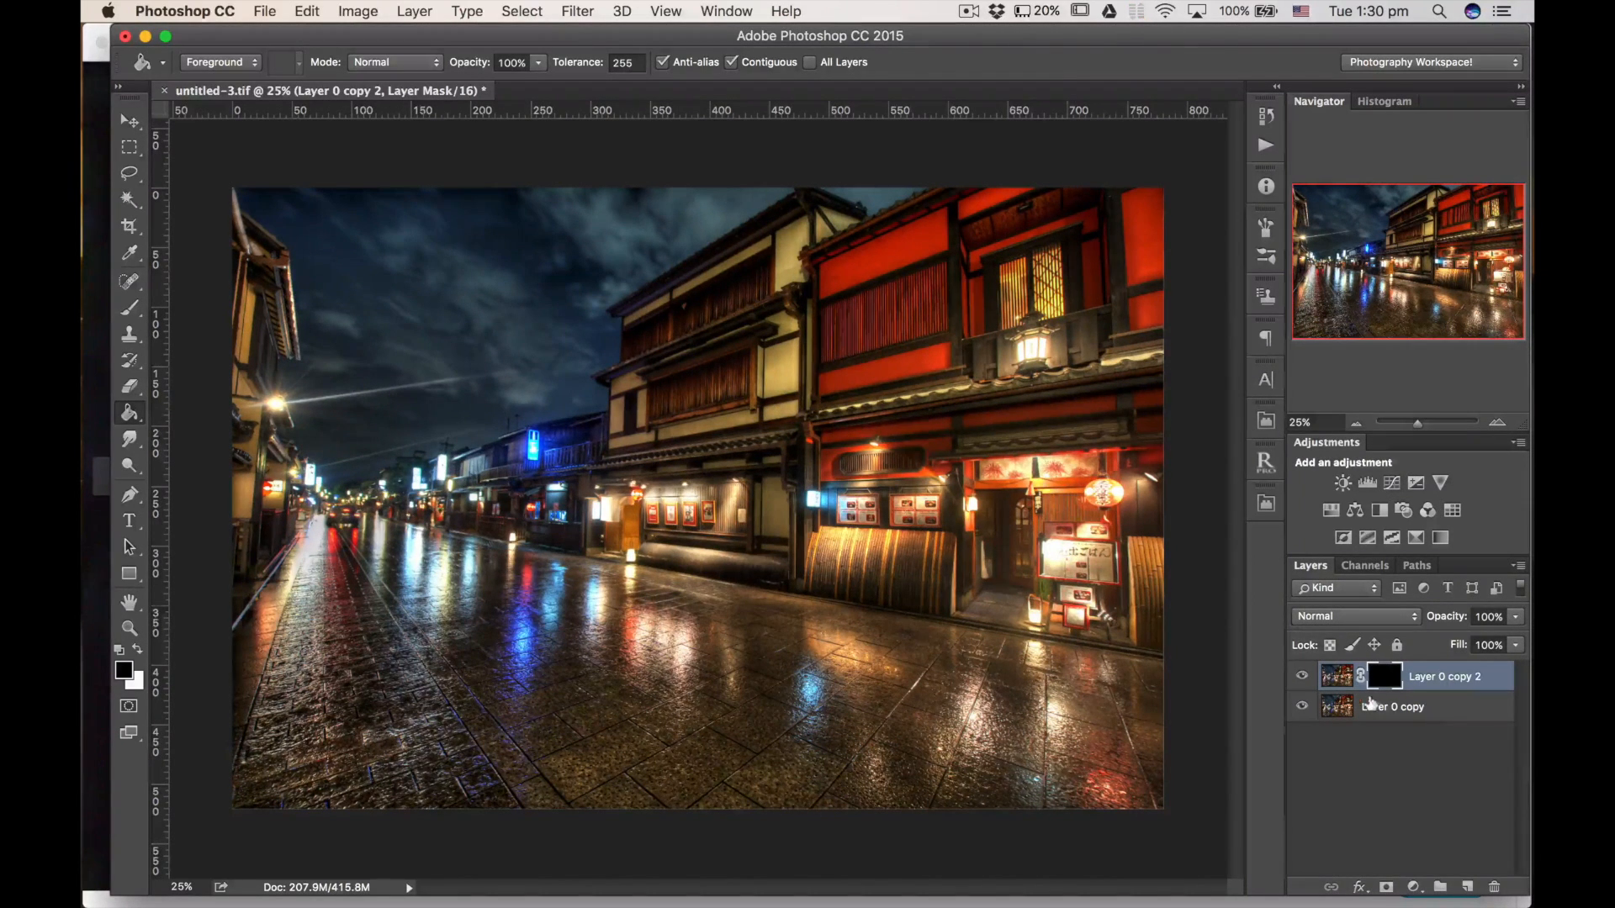
# - Paint white over the sky on the layer mask with an 800 px brush at 100% opacity
pyautogui.press('b')
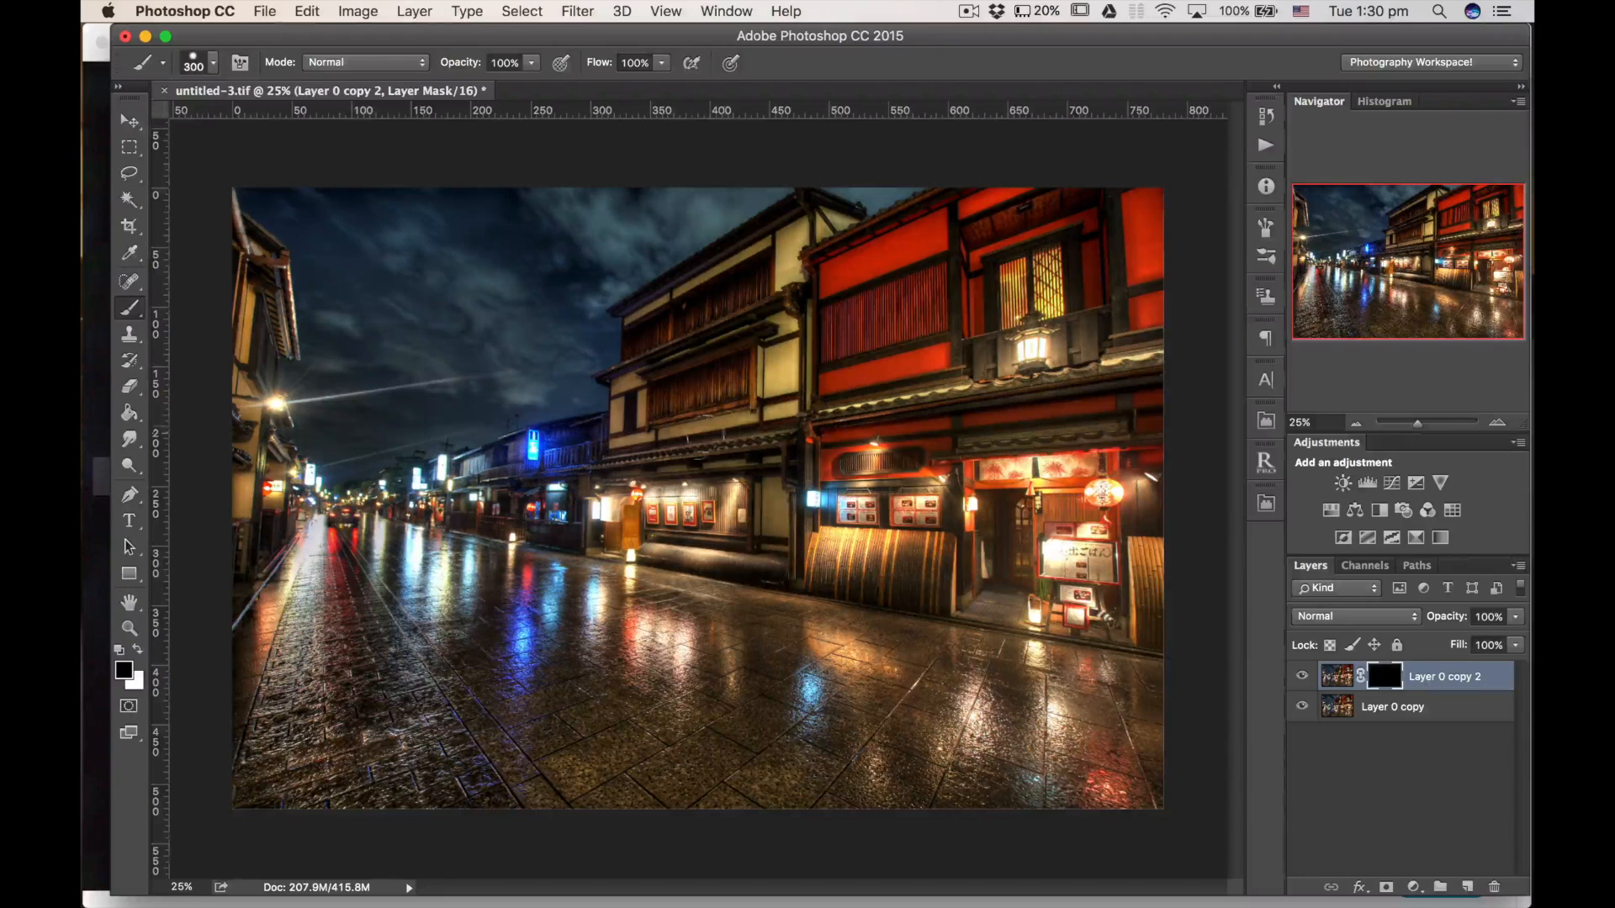
pyautogui.press(']')
pyautogui.press(']')
pyautogui.press(']')
pyautogui.press(']')
pyautogui.press(']')
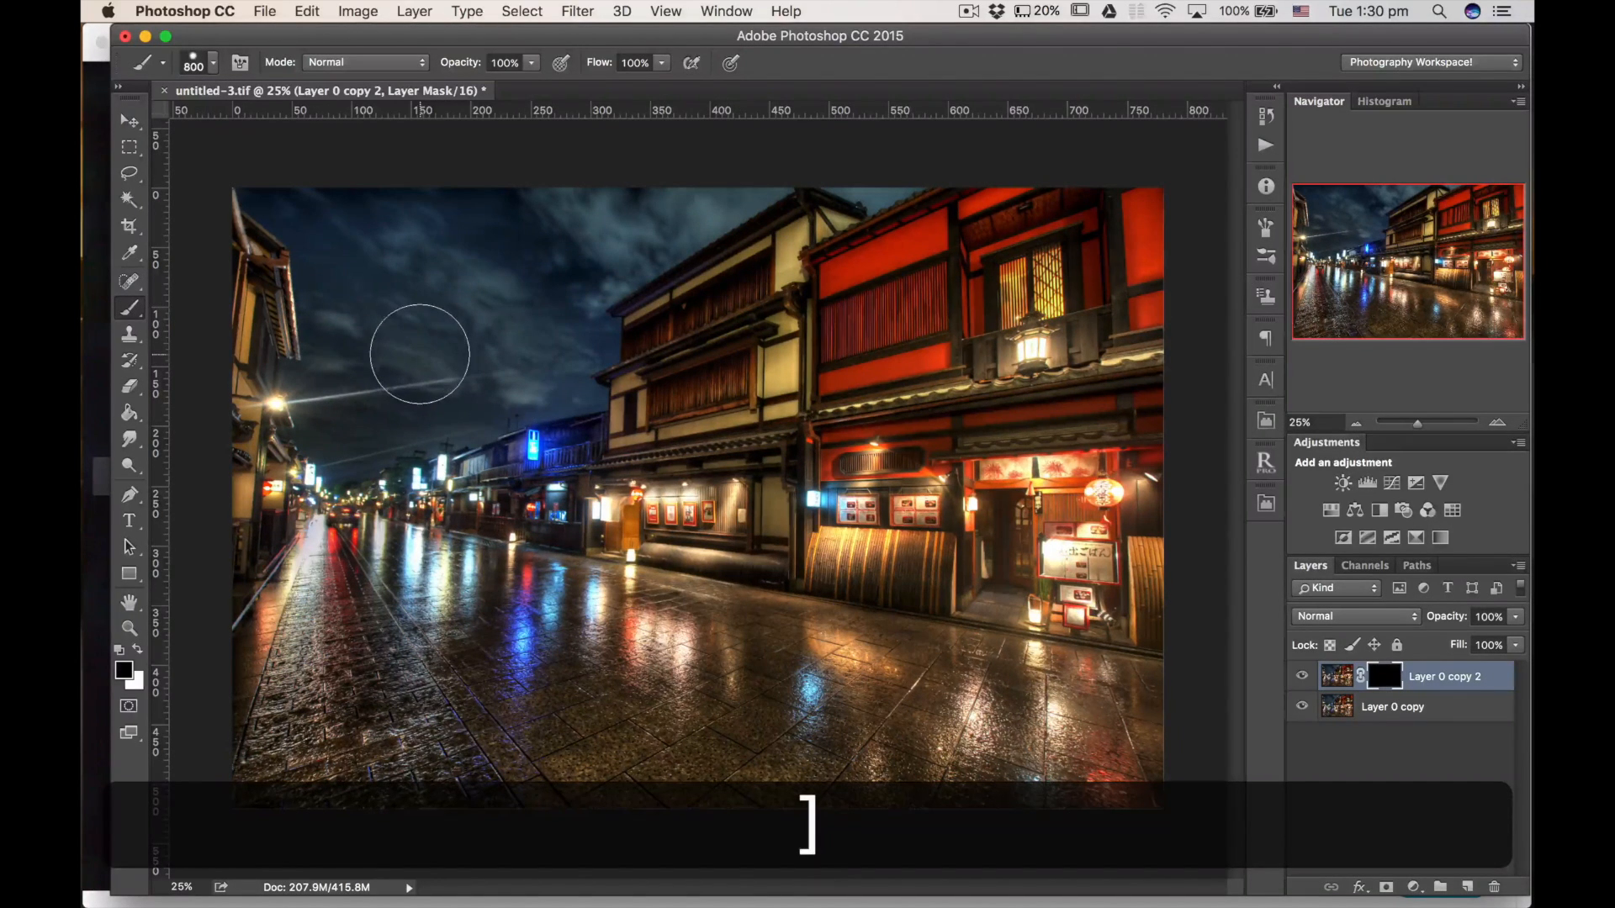
pyautogui.press('x')
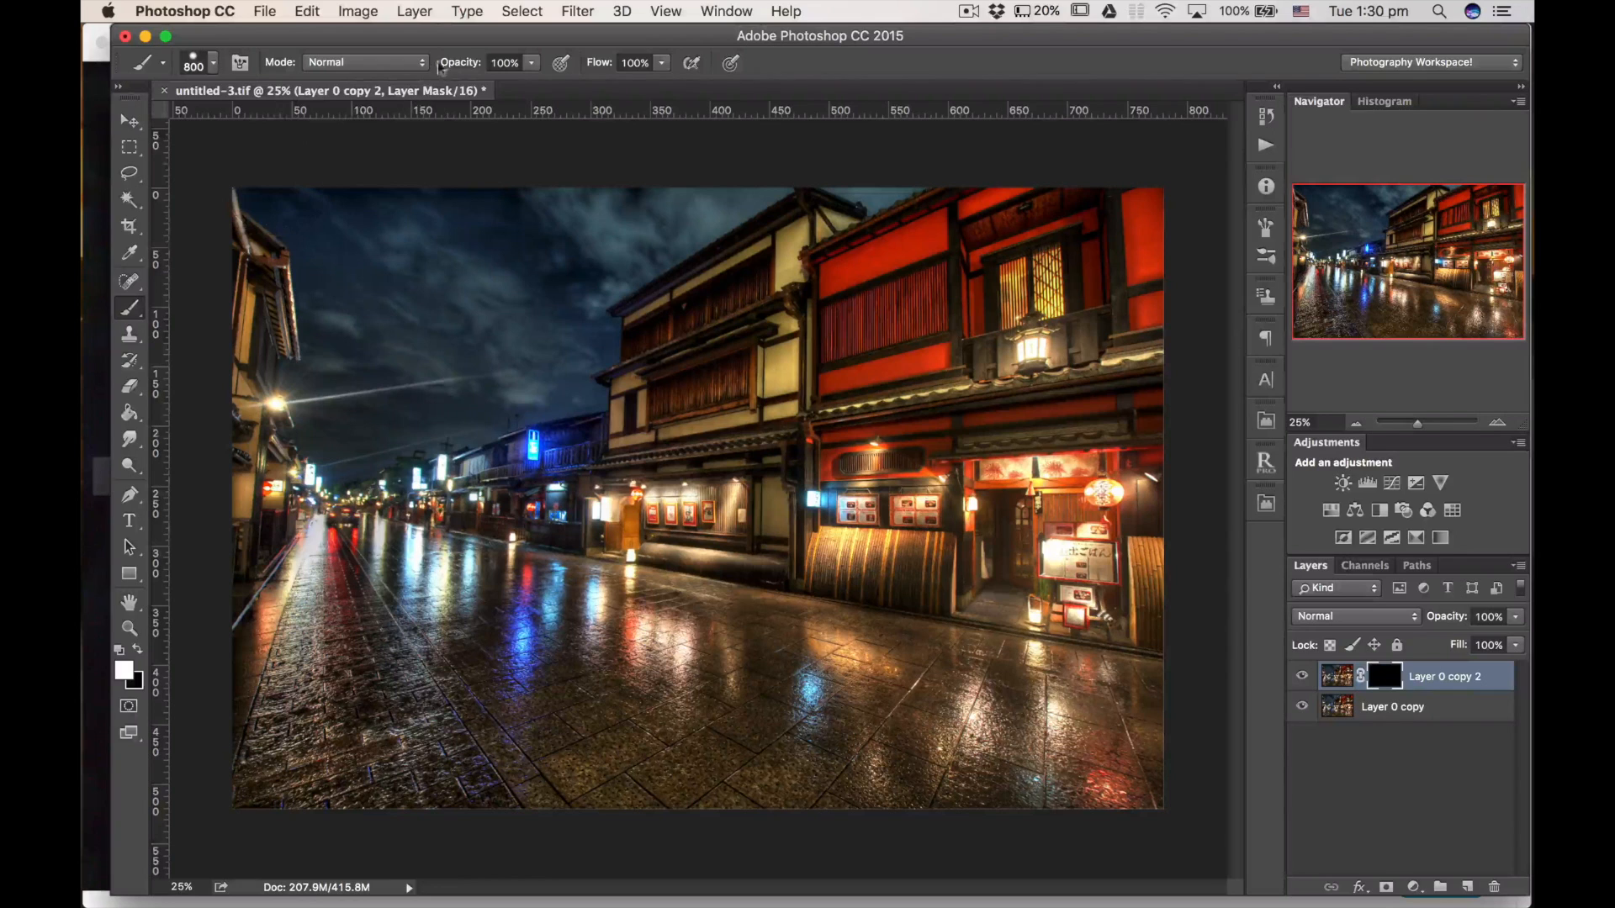
pyautogui.click(510, 63)
pyautogui.moveTo(410, 74); pyautogui.dragTo(586, 80)
pyautogui.moveTo(386, 203)
pyautogui.mouseDown()
pyautogui.moveTo(384, 222)
pyautogui.moveTo(414, 222)
pyautogui.mouseUp()
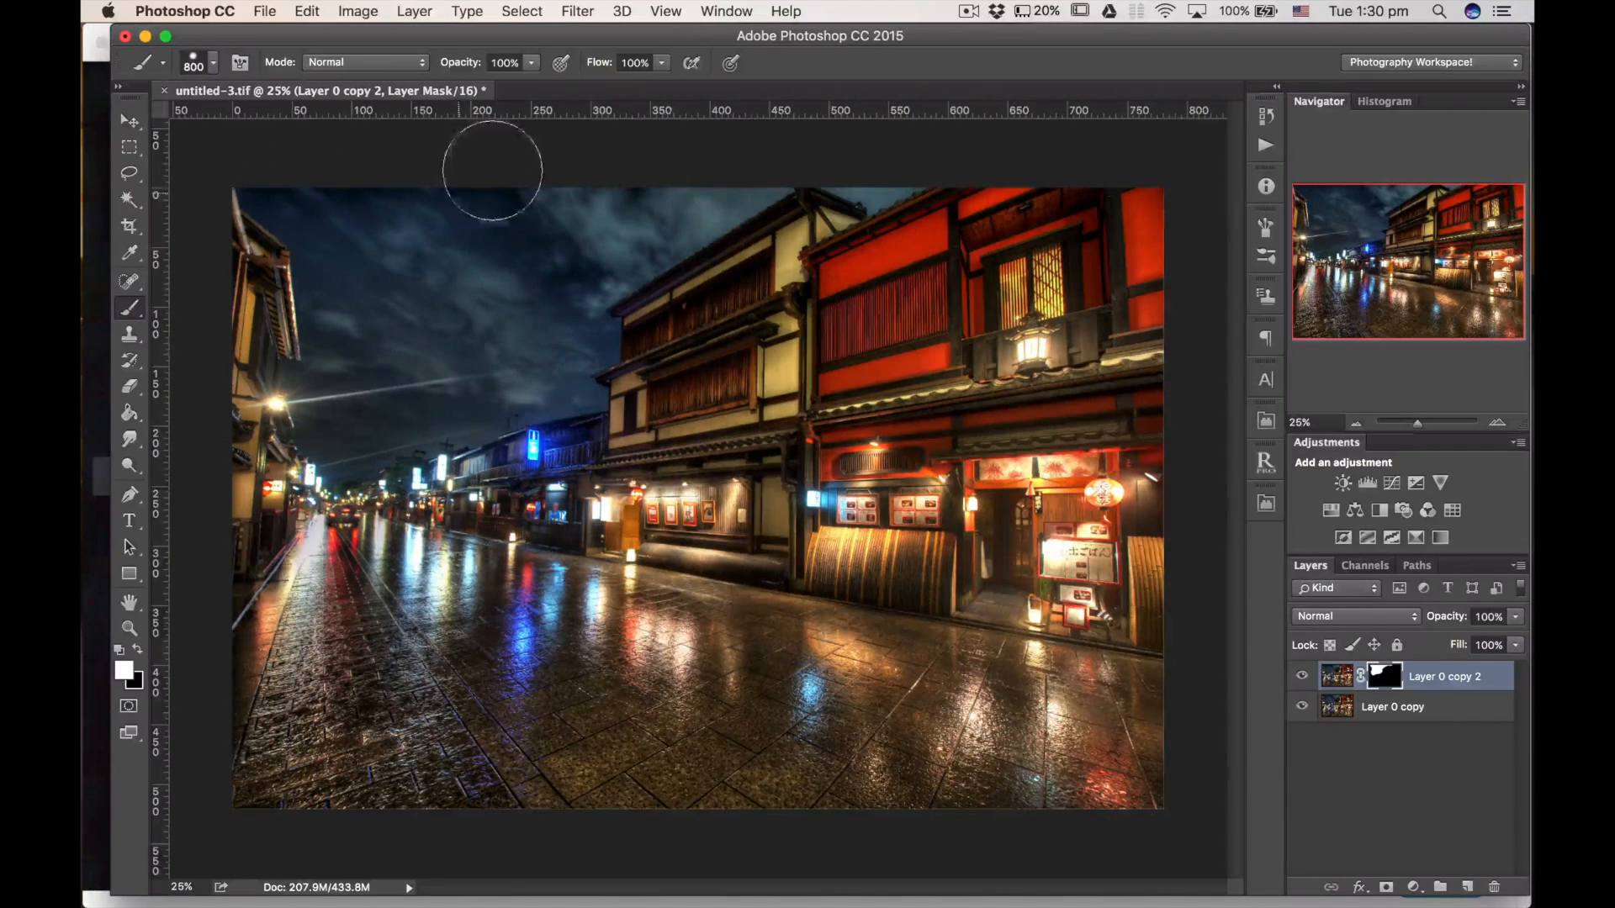
# - Display the mask as a red overlay, paint white over the missed sky spots along the upper edge, and hide the overlay
pyautogui.press('x')
pyautogui.press('\\')
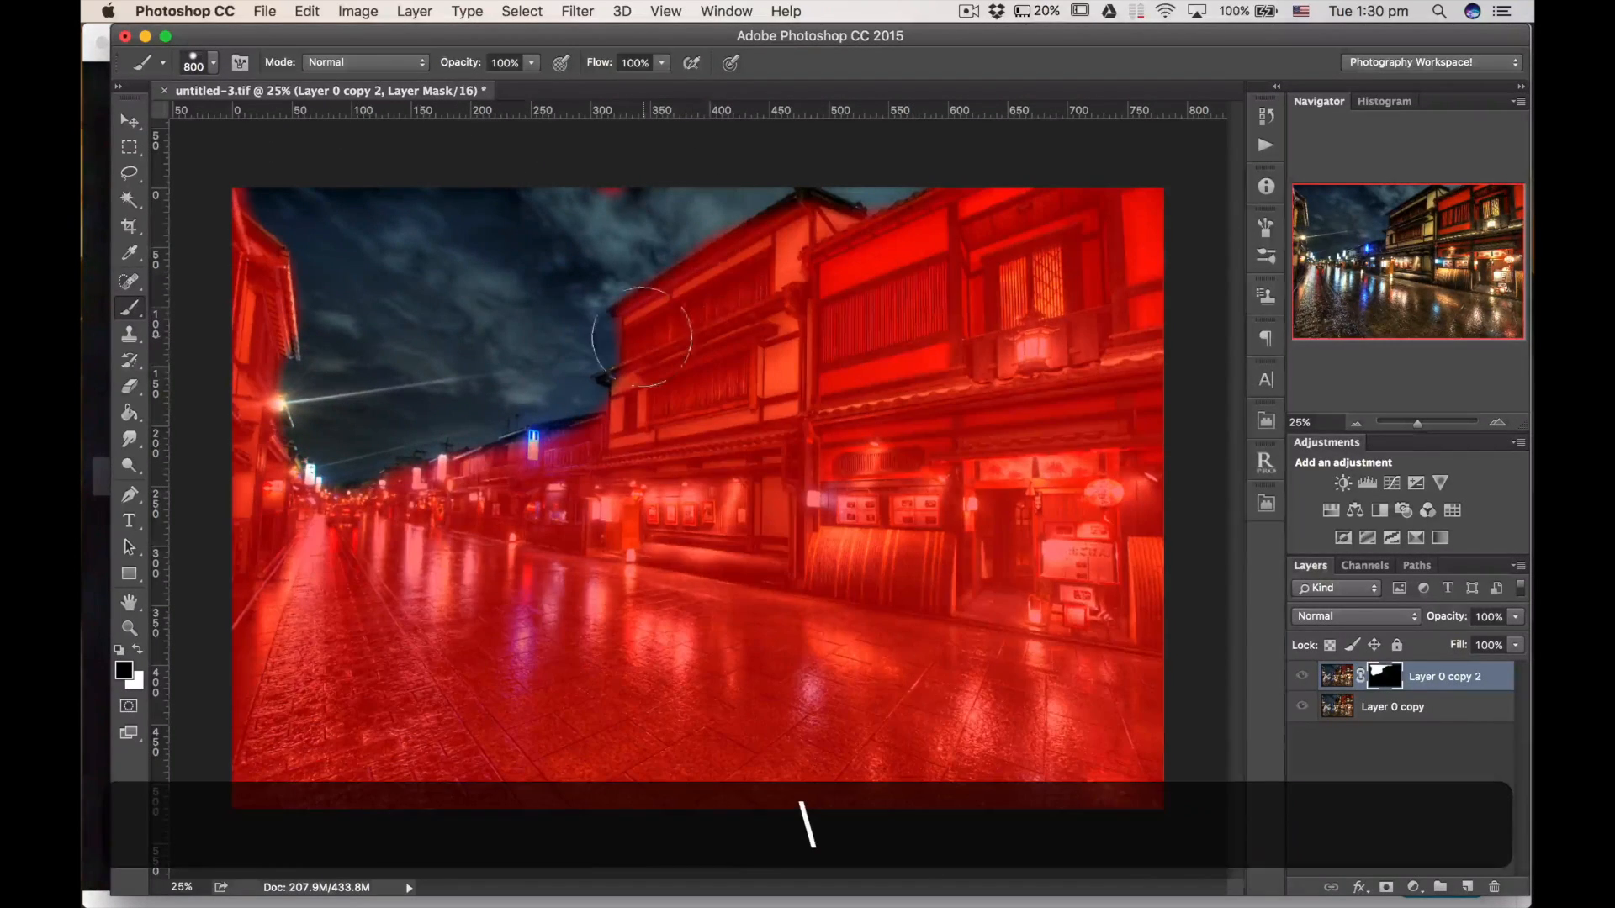
pyautogui.moveTo(705, 201)
pyautogui.mouseDown()
pyautogui.moveTo(569, 172)
pyautogui.moveTo(629, 181)
pyautogui.moveTo(624, 194)
pyautogui.moveTo(714, 151)
pyautogui.mouseUp()
pyautogui.press('x')
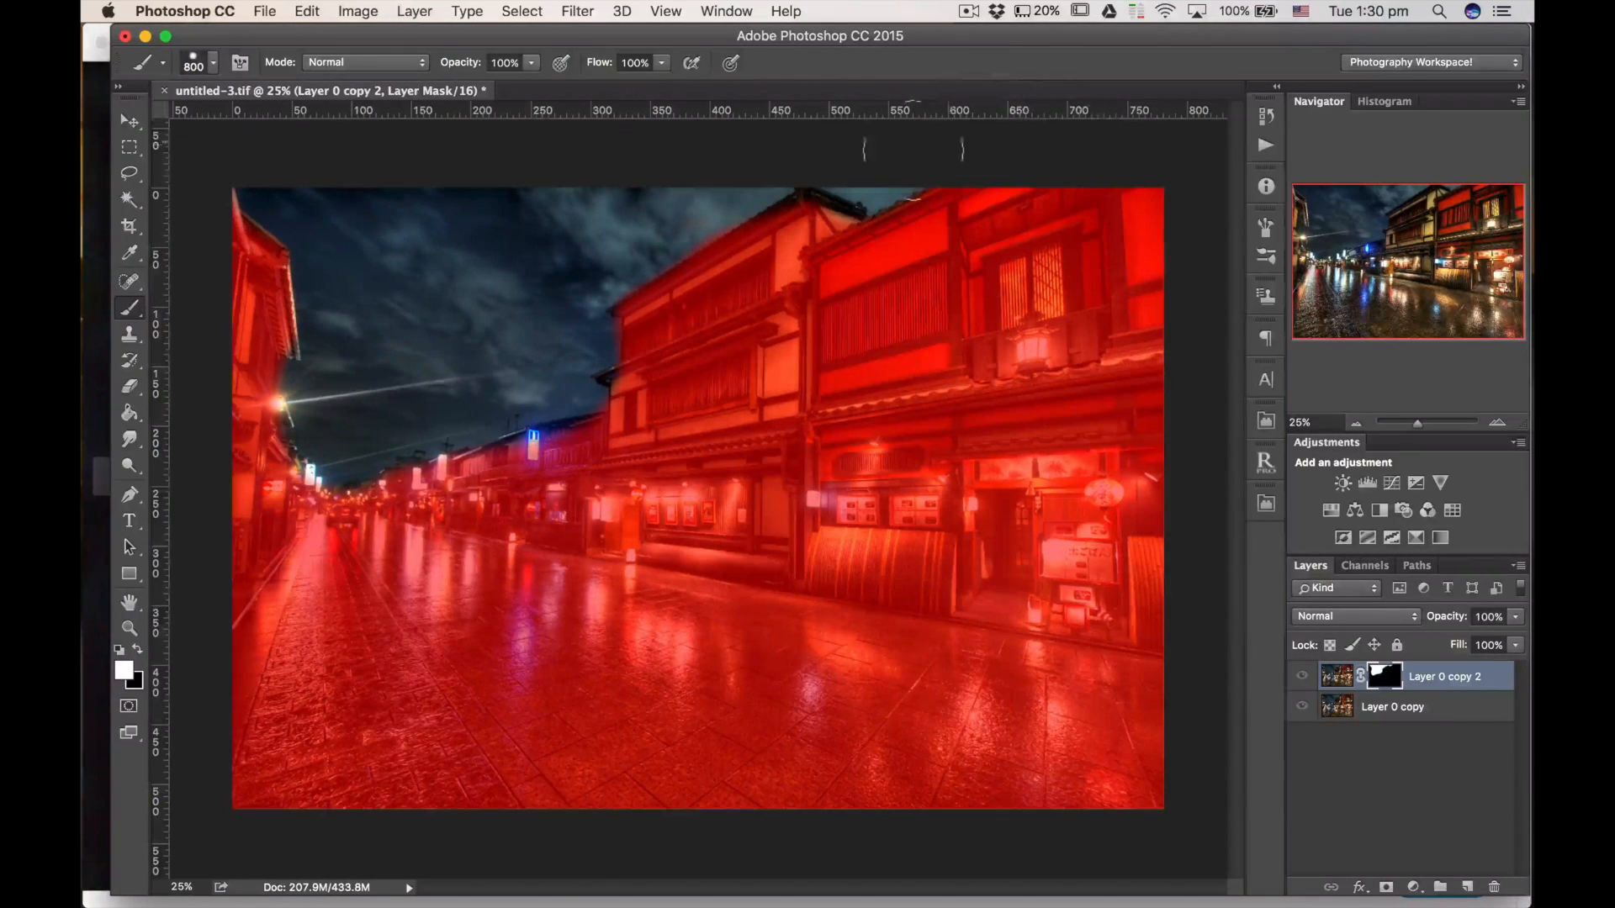
pyautogui.moveTo(512, 322)
pyautogui.mouseDown()
pyautogui.moveTo(577, 338)
pyautogui.moveTo(541, 398)
pyautogui.mouseUp()
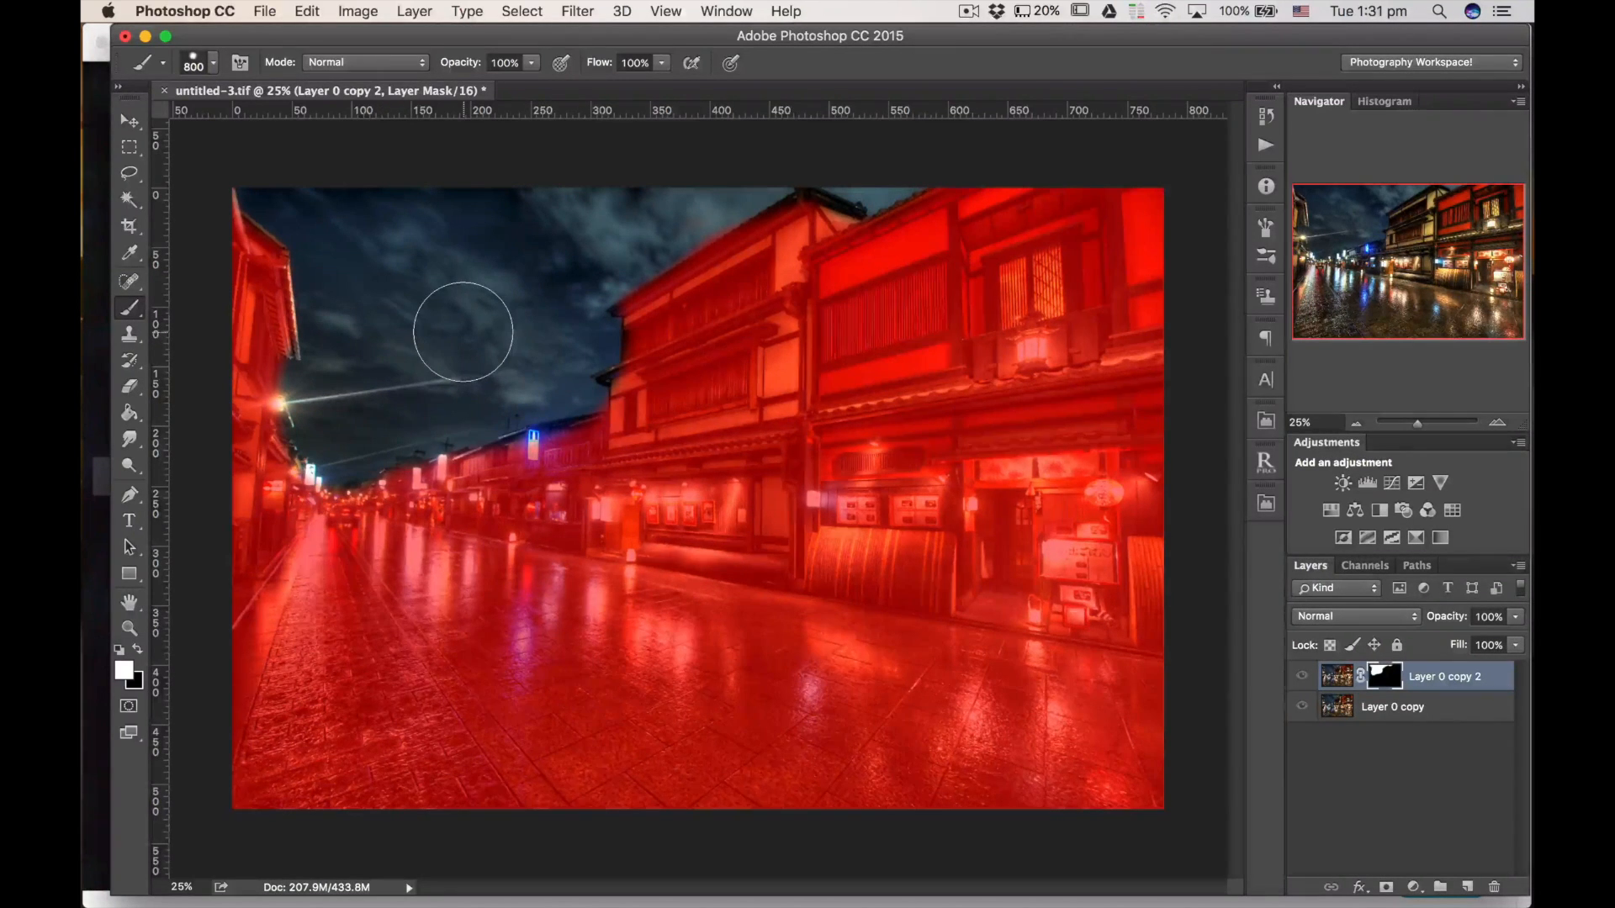
pyautogui.press('\\')
# - Compare the sky beside the yellow building at 100% by toggling Layer 0 copy 2's visibility, and re-enable its layer mask
pyautogui.press('super+equal')
pyautogui.press('super+equal')
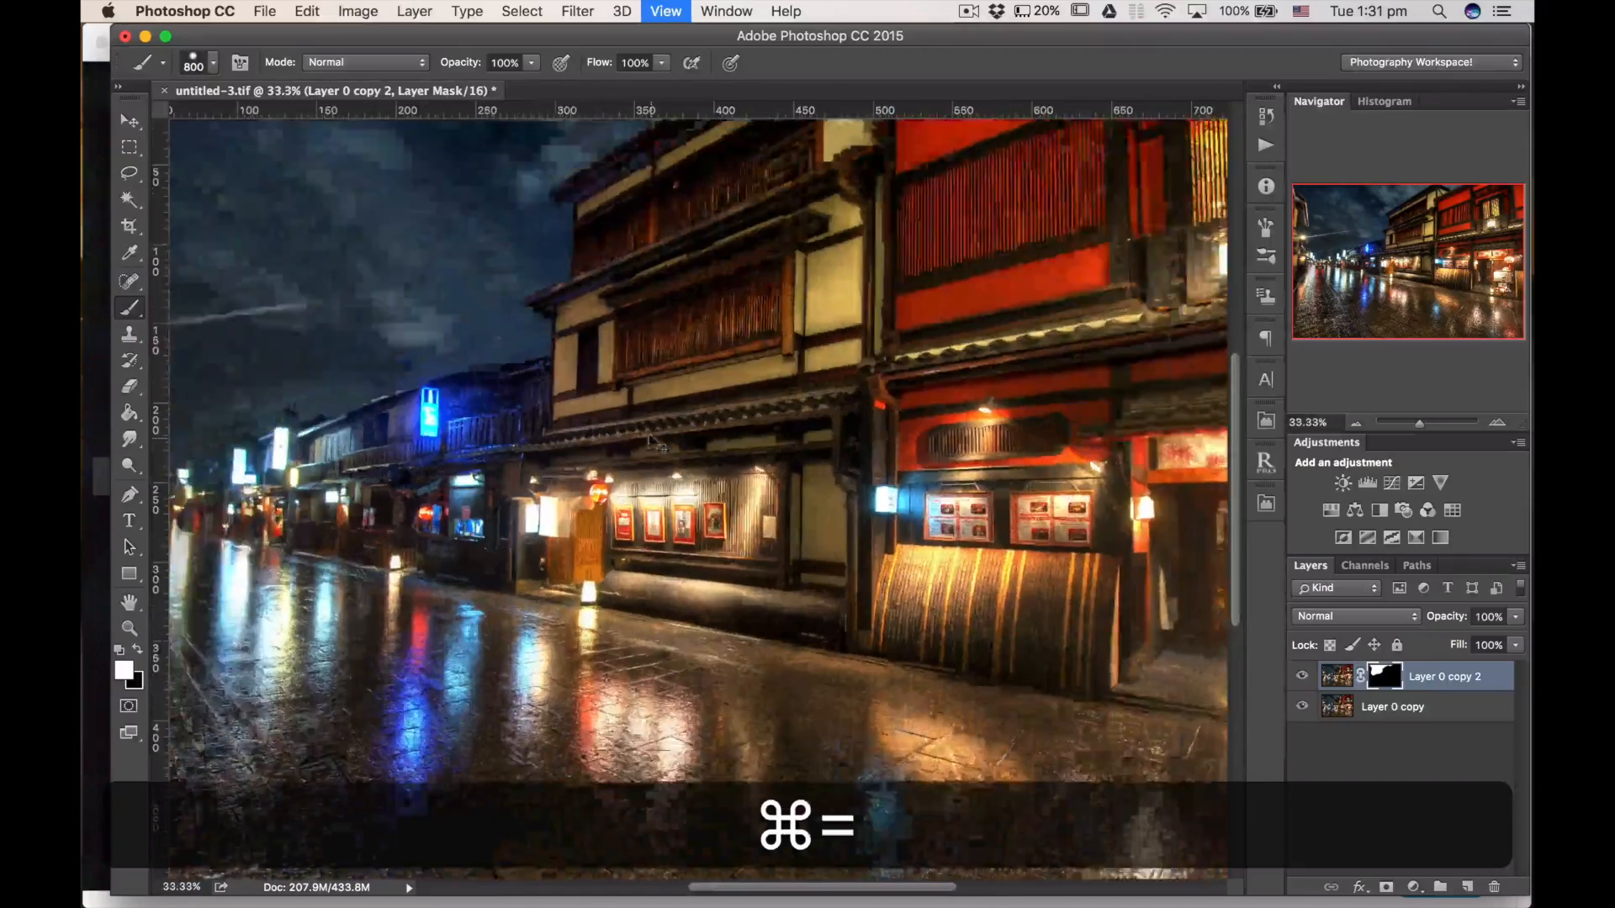
pyautogui.press('super+equal')
pyautogui.press('super+equal')
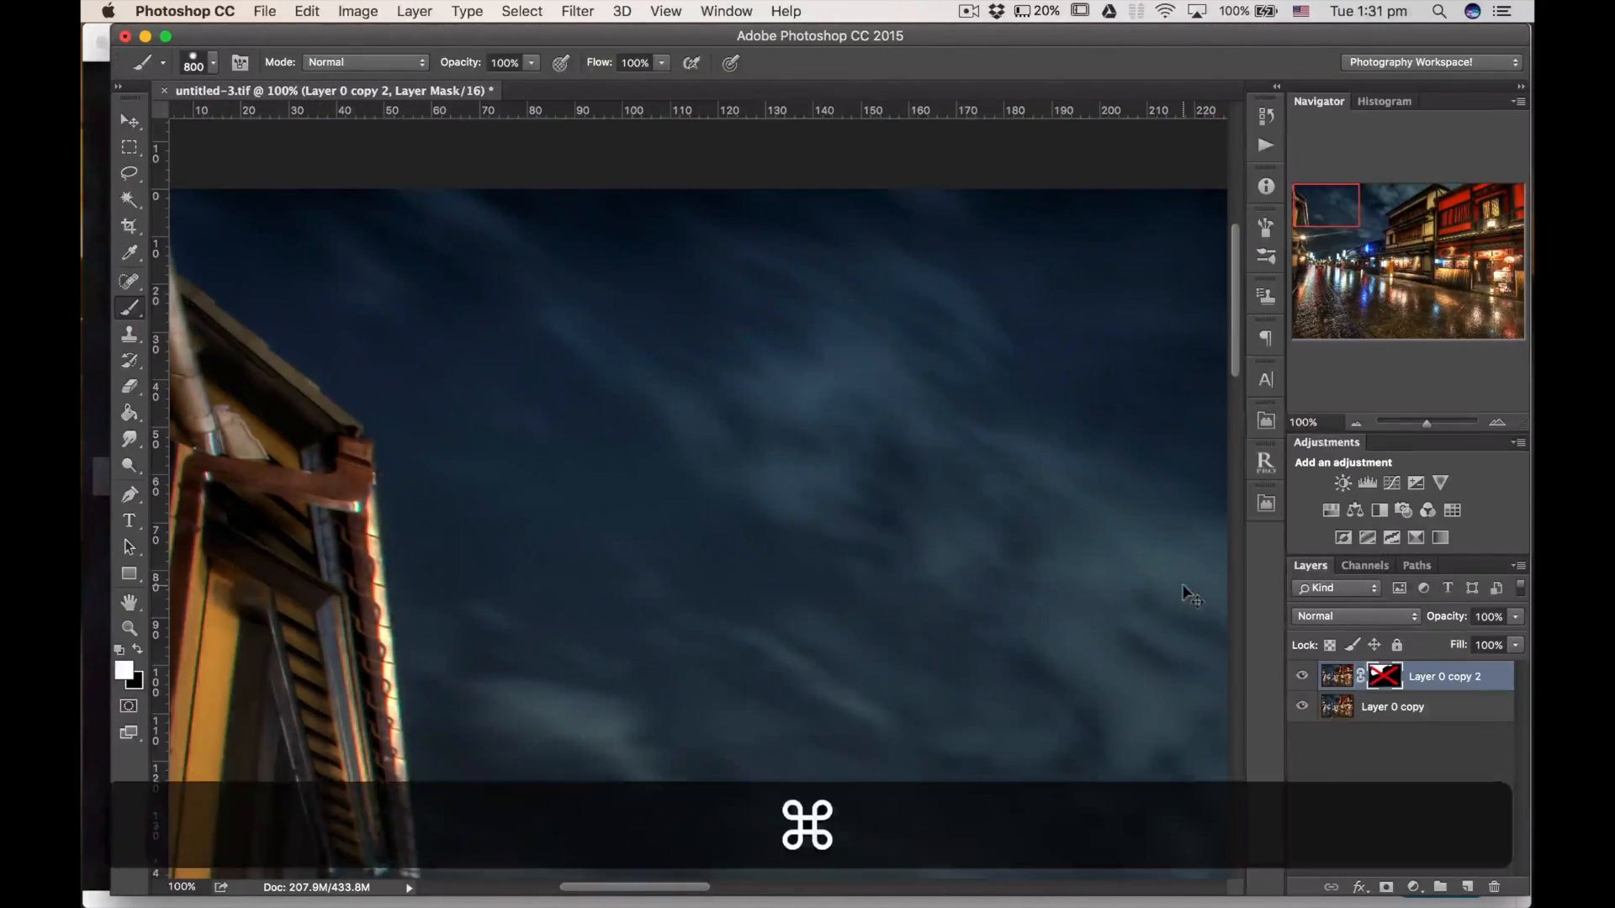
pyautogui.click(1302, 677)
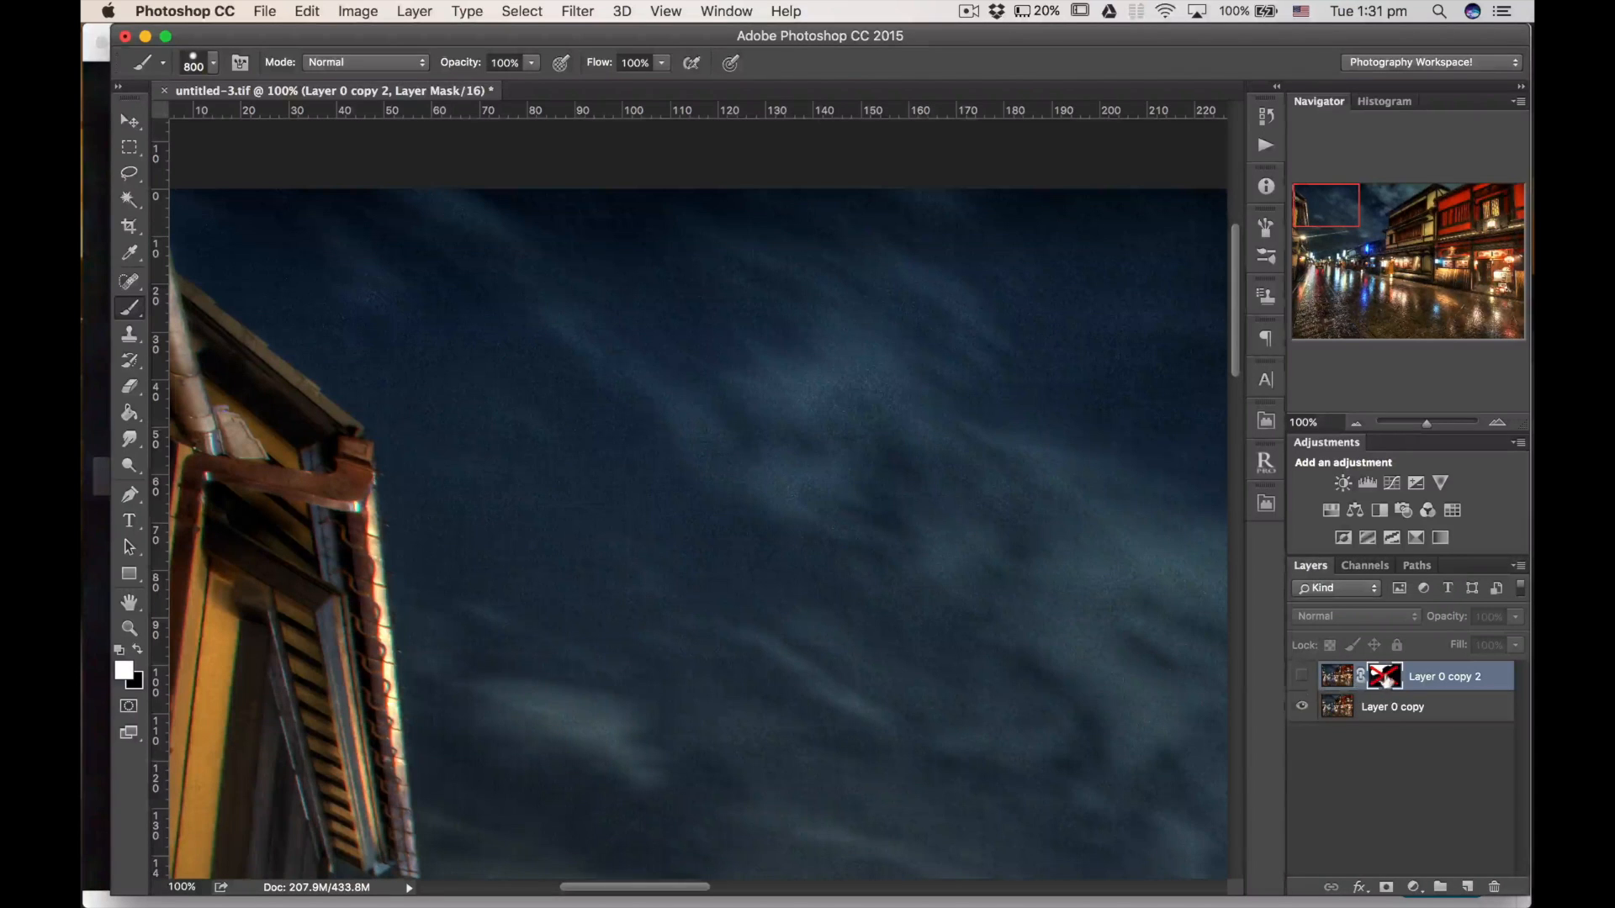
pyautogui.rightClick(1380, 681)
pyautogui.click(1314, 682)
pyautogui.click(1302, 677)
# - Compare the middle of the sky with and without Layer 0 copy 2 at 100% and 200%, leaving the layer visible
pyautogui.hscroll(6, 1085, 598)
pyautogui.scroll(-1, 1085, 597)
pyautogui.click(1303, 680)
pyautogui.click(1303, 679)
pyautogui.click(1304, 680)
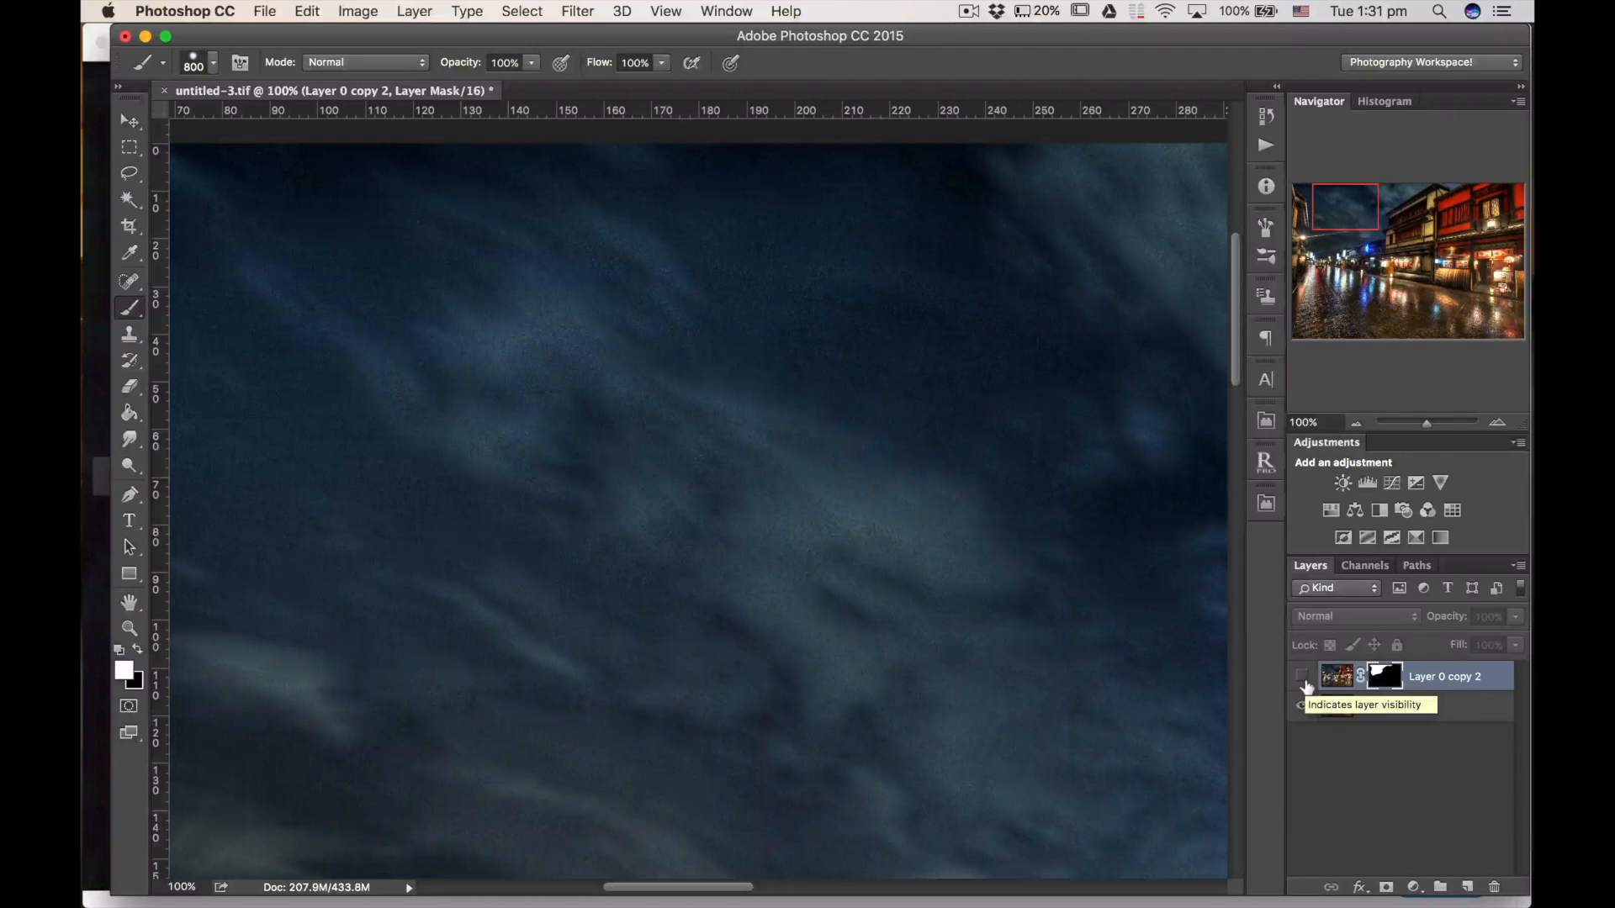
pyautogui.press('super+equal')
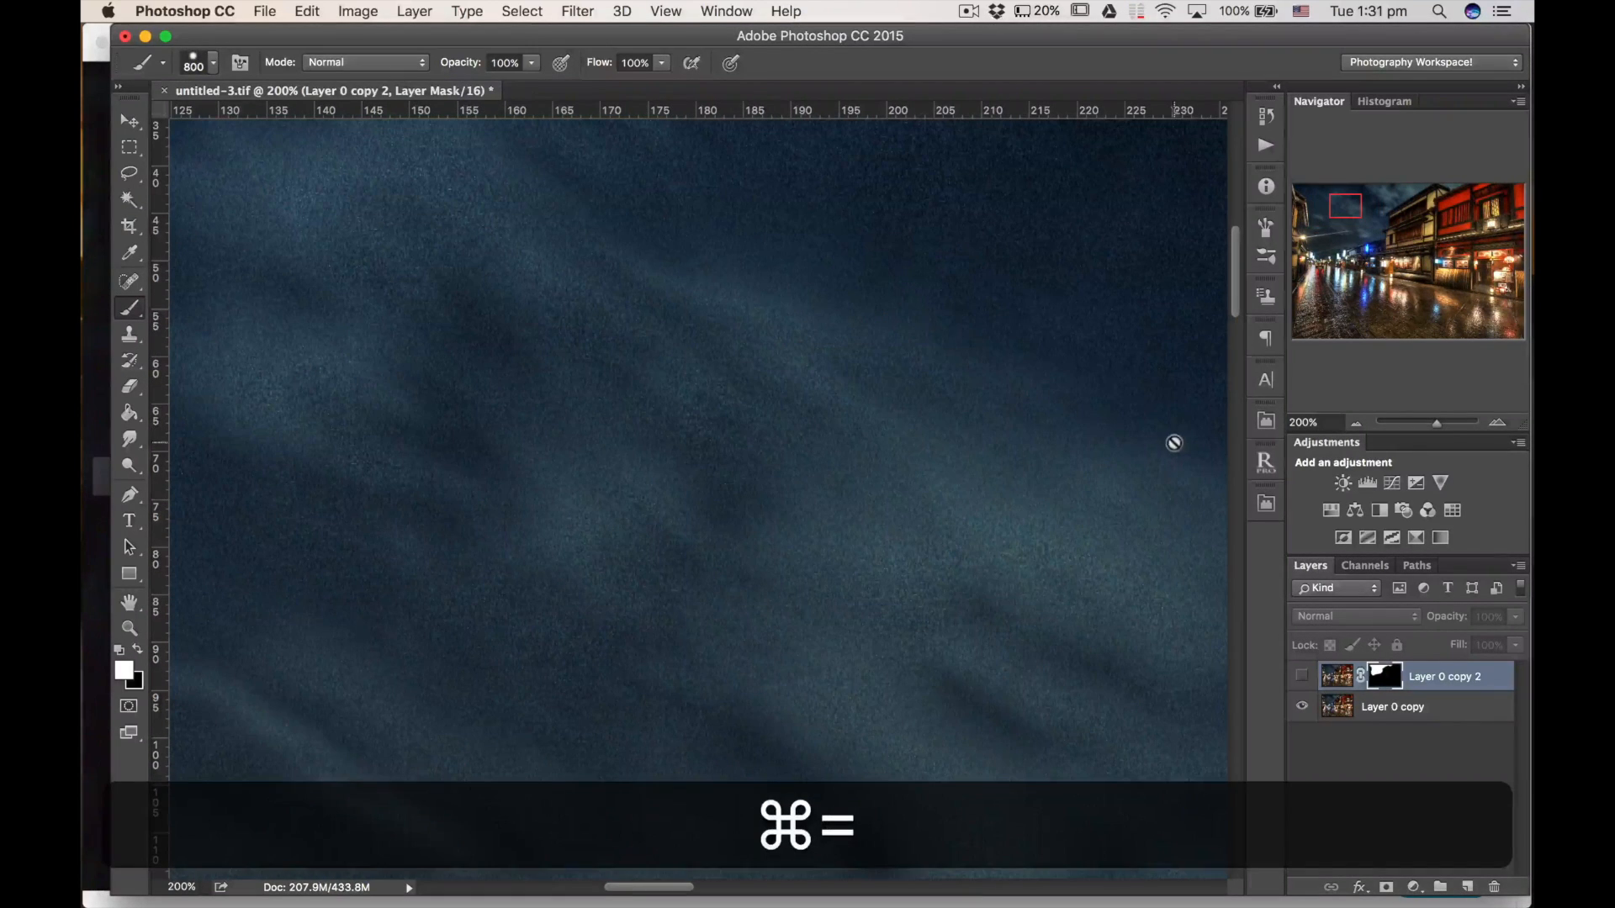
pyautogui.press('super+minus')
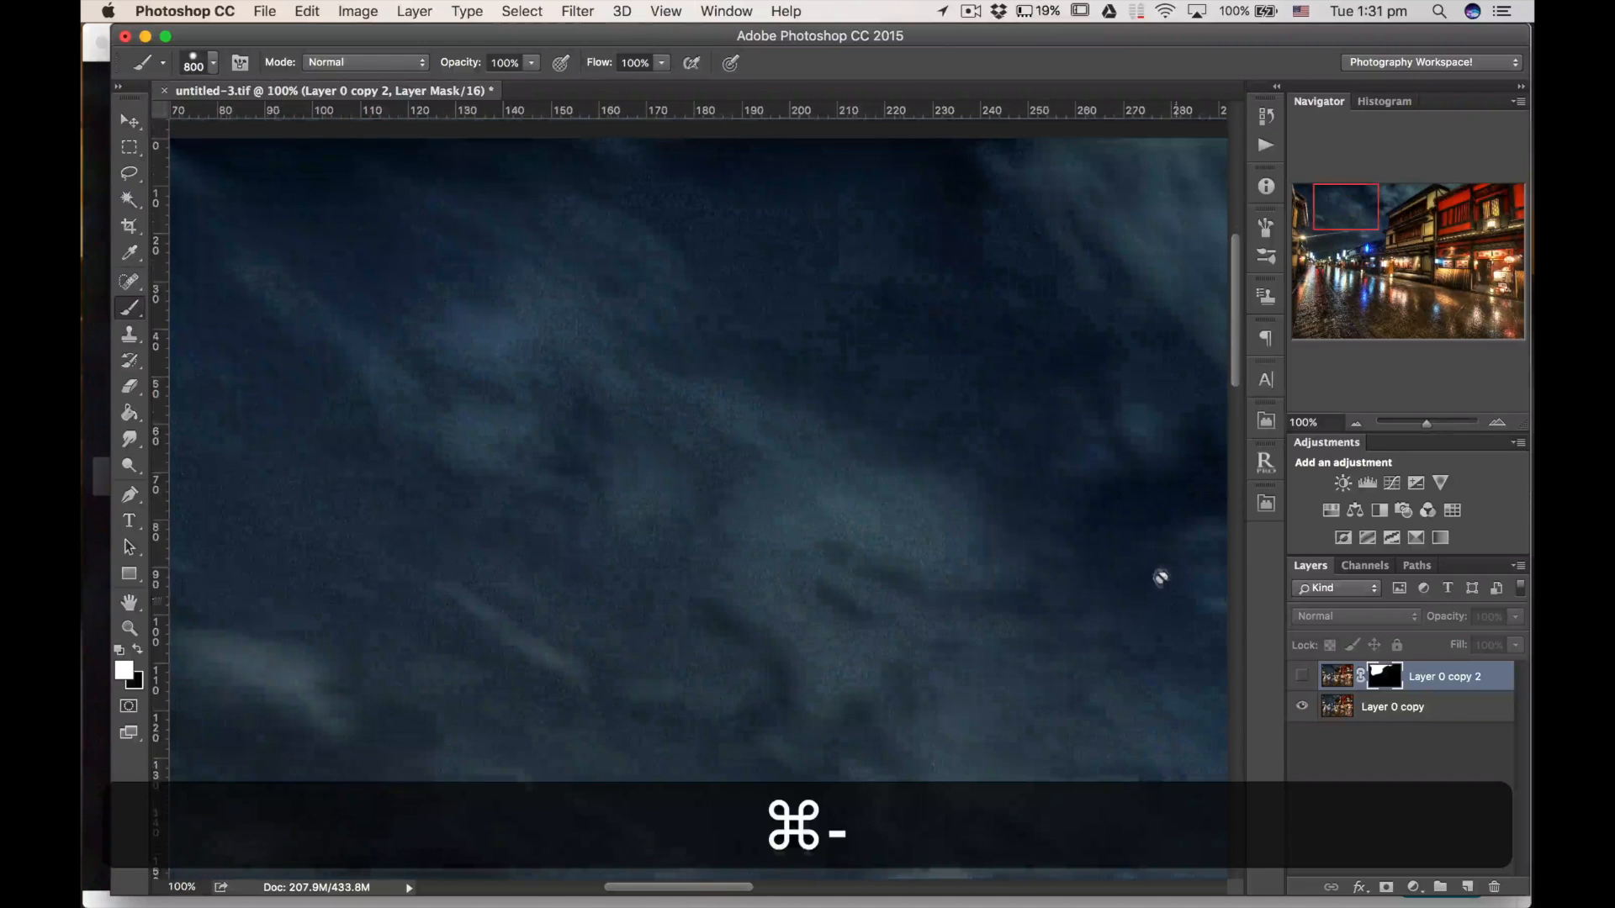
pyautogui.click(1302, 675)
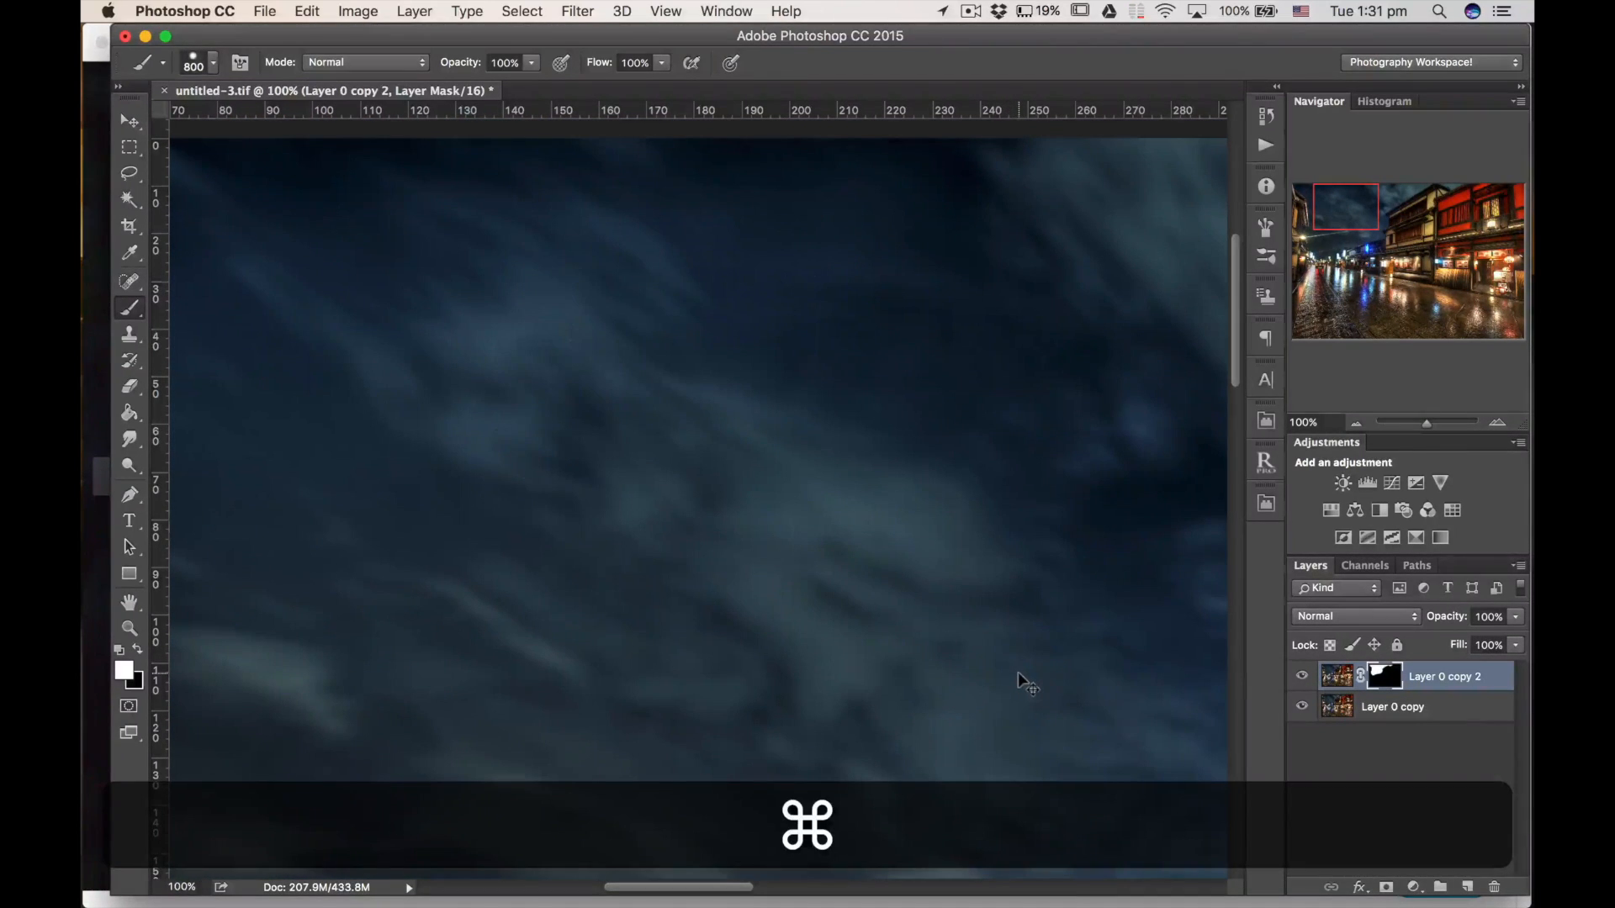
pyautogui.press('super+0')
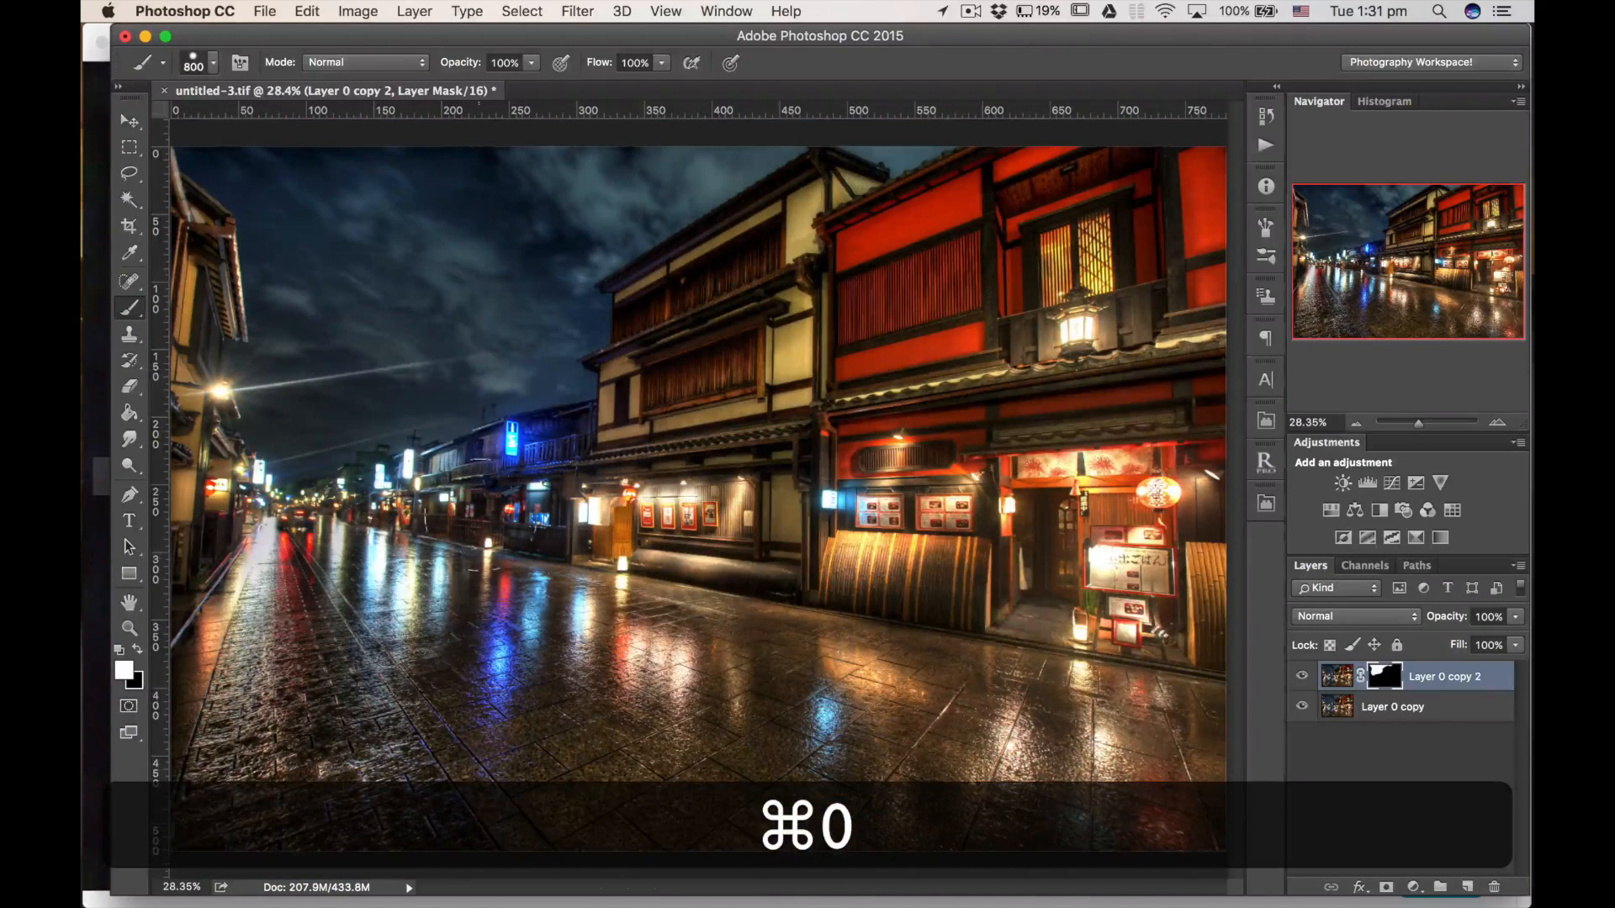